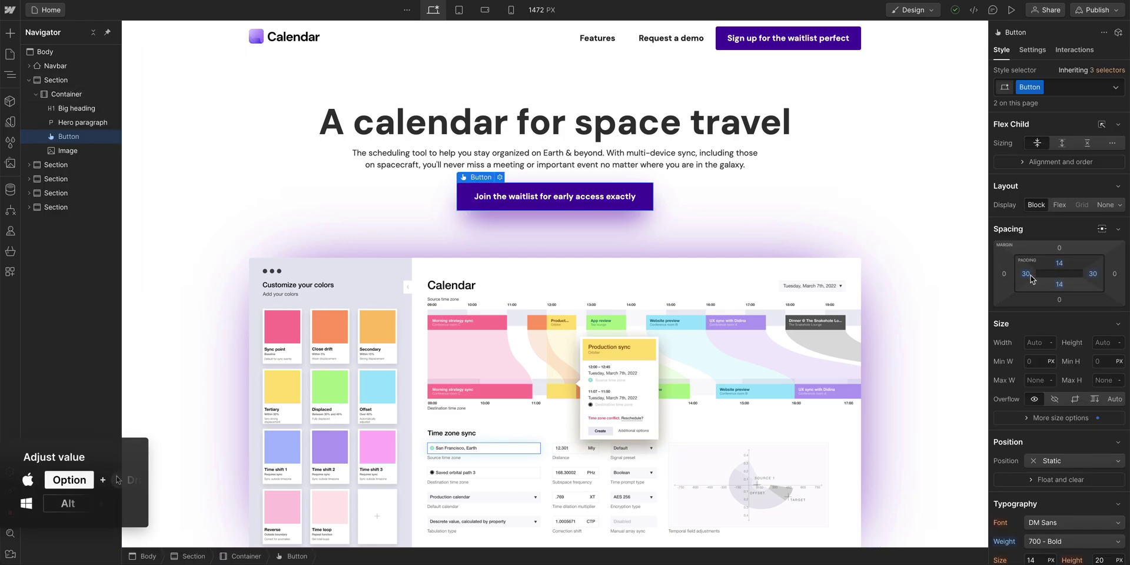
- Try wider button padding, undo it, and switch the button to its Hover state
left_click_drag(1059, 276, 1039, 278)
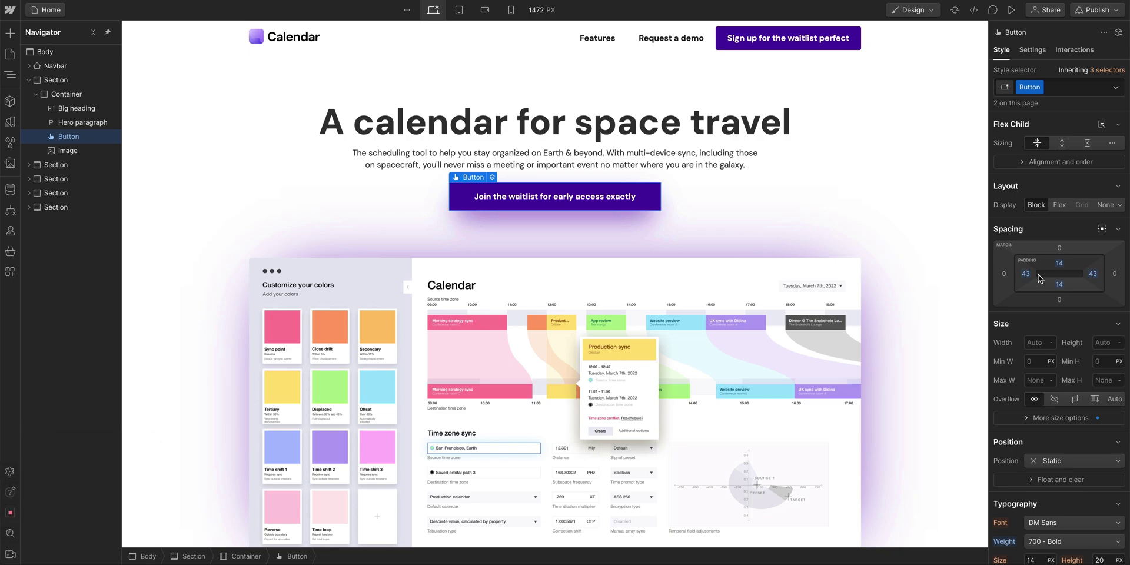
key("ctrl+z")
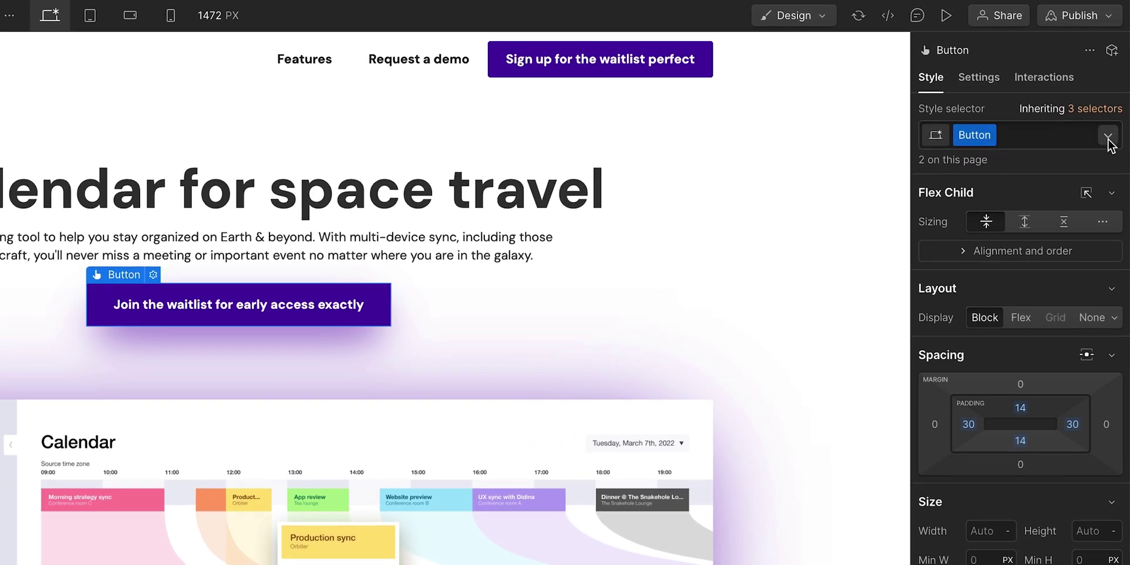
left_click(1106, 137)
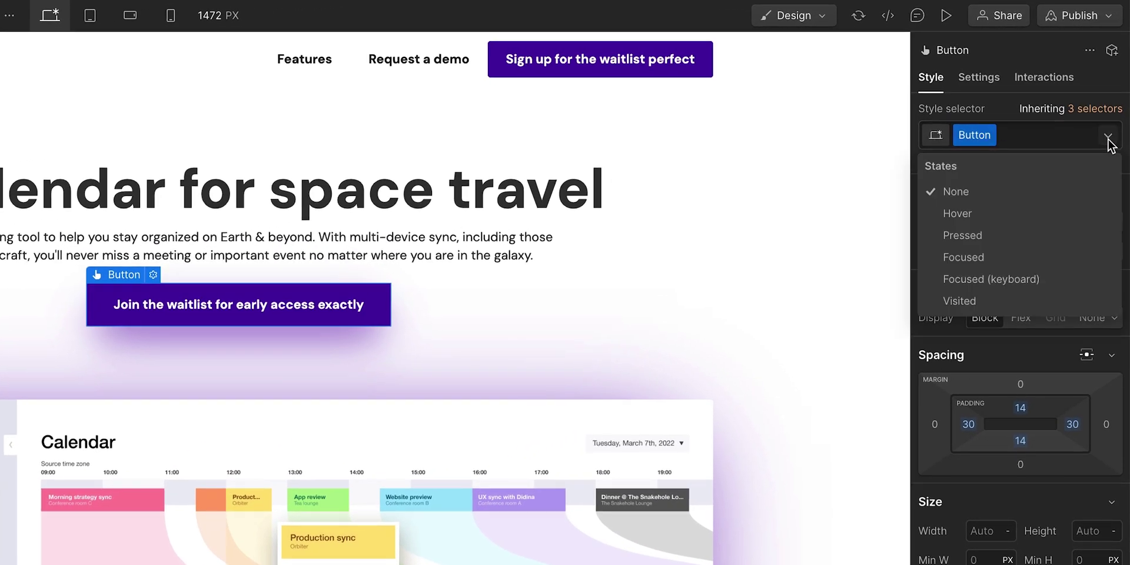
left_click(994, 218)
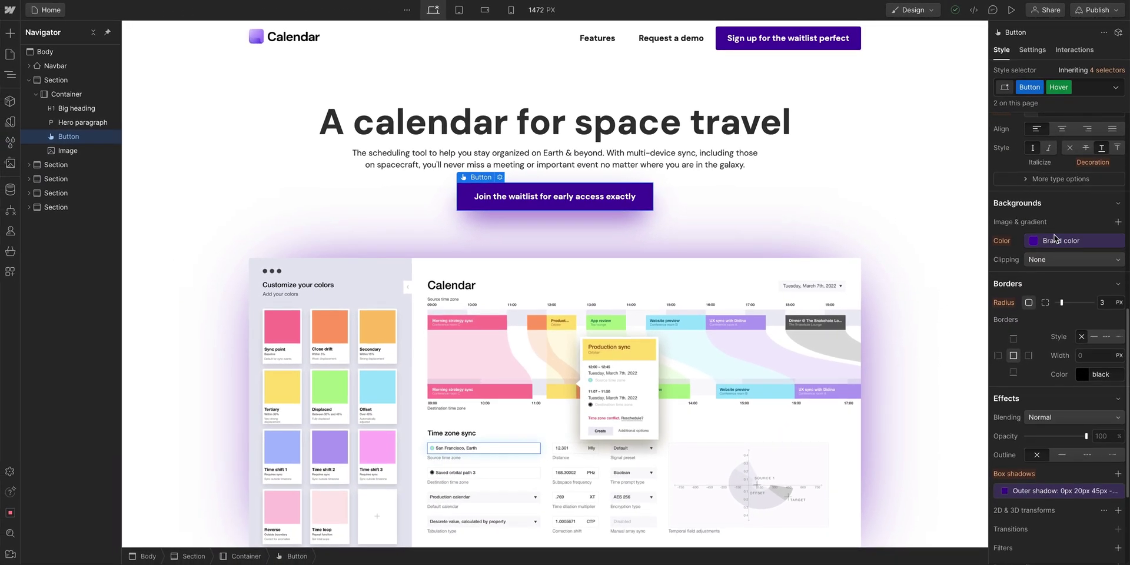
- Detach Brand color and give the hover background a custom light purple #c08efd
left_click(1056, 242)
left_click(1119, 262)
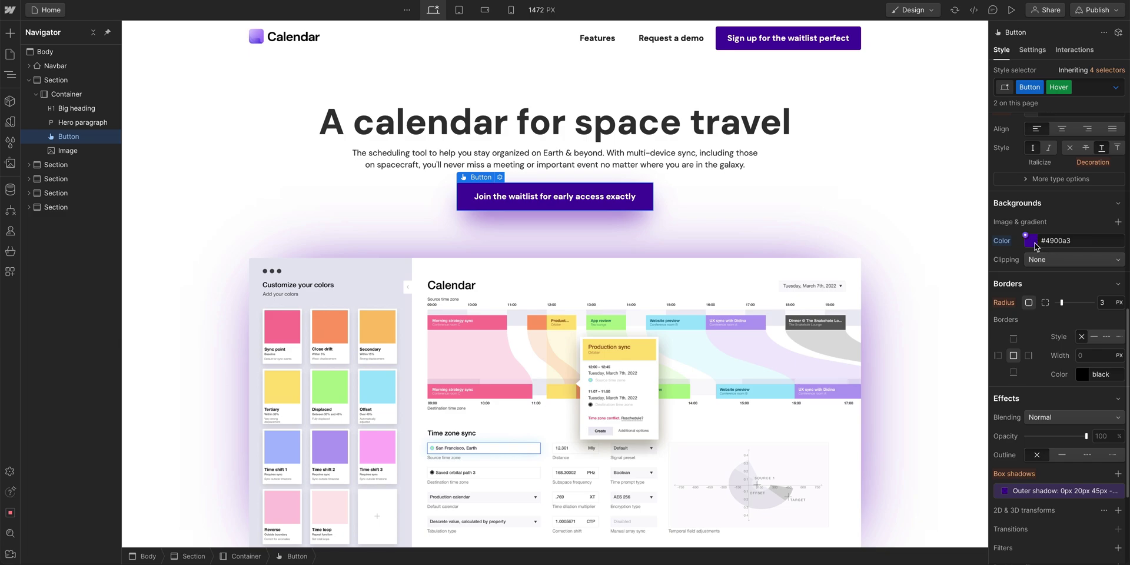
left_click(1039, 246)
left_click_drag(1051, 258, 1050, 255)
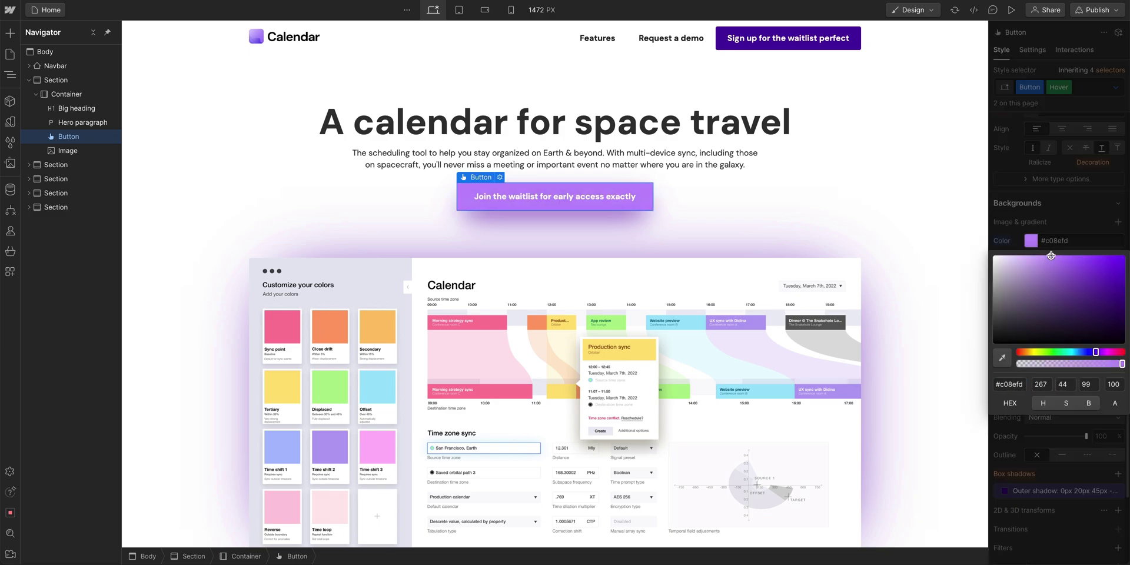
left_click(1067, 226)
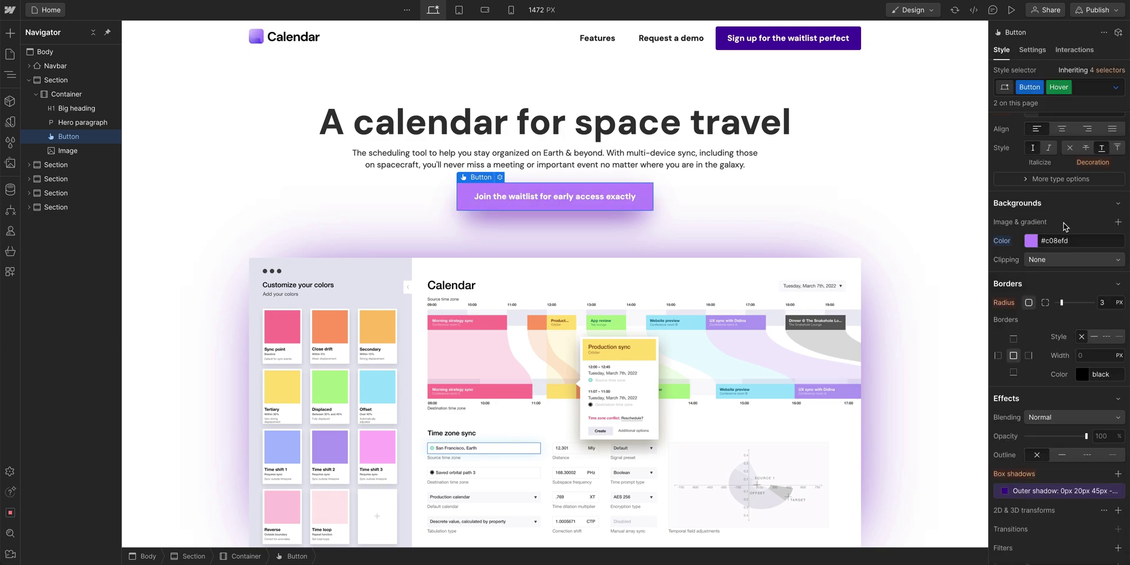
key("Escape")
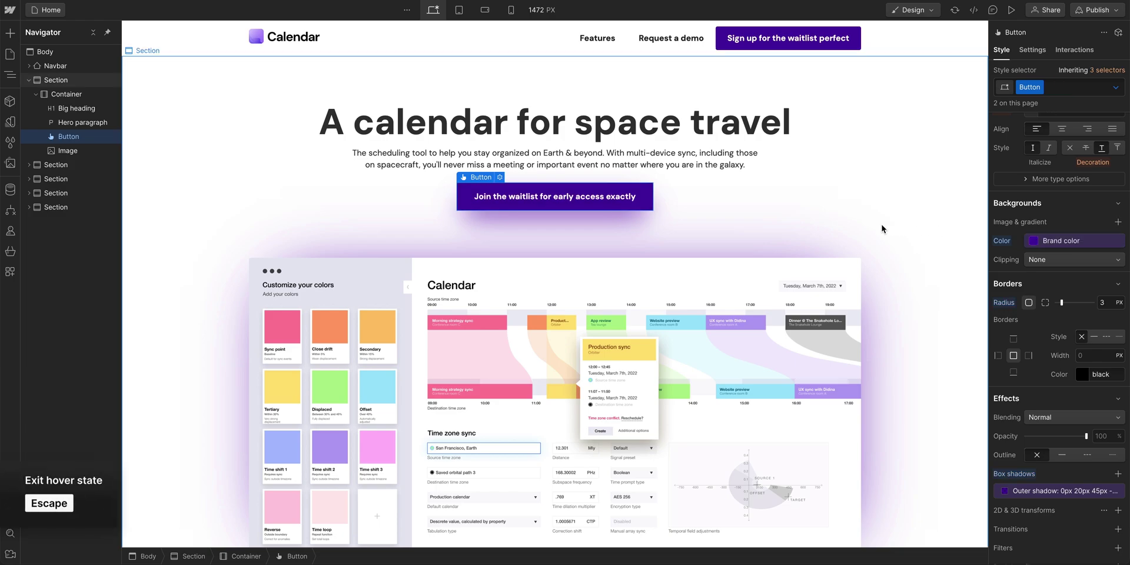
key("Escape")
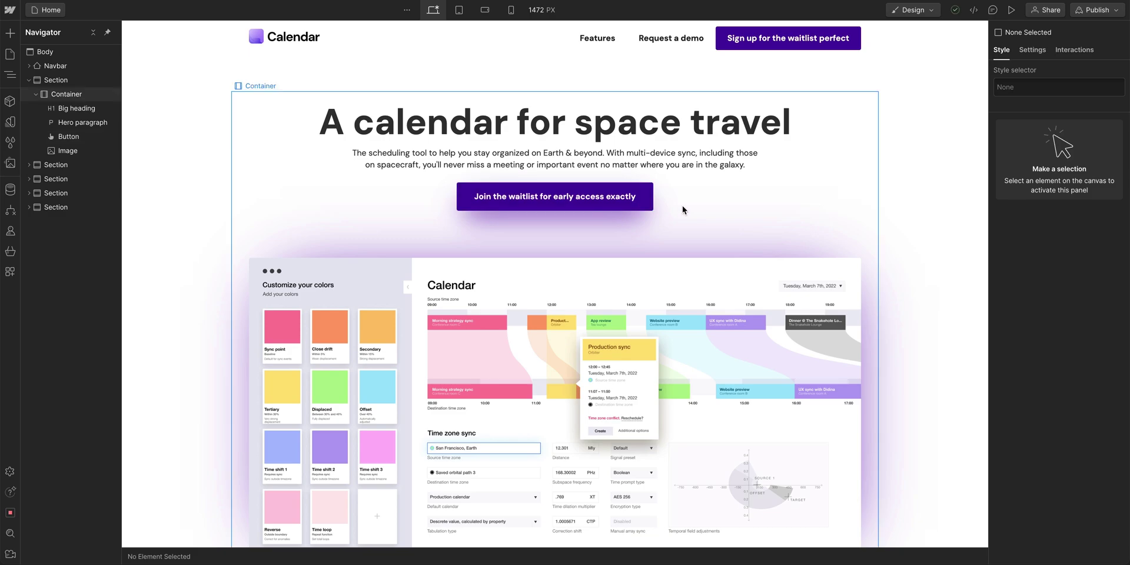
- Reset the button's hover background back to Brand color
left_click(642, 209)
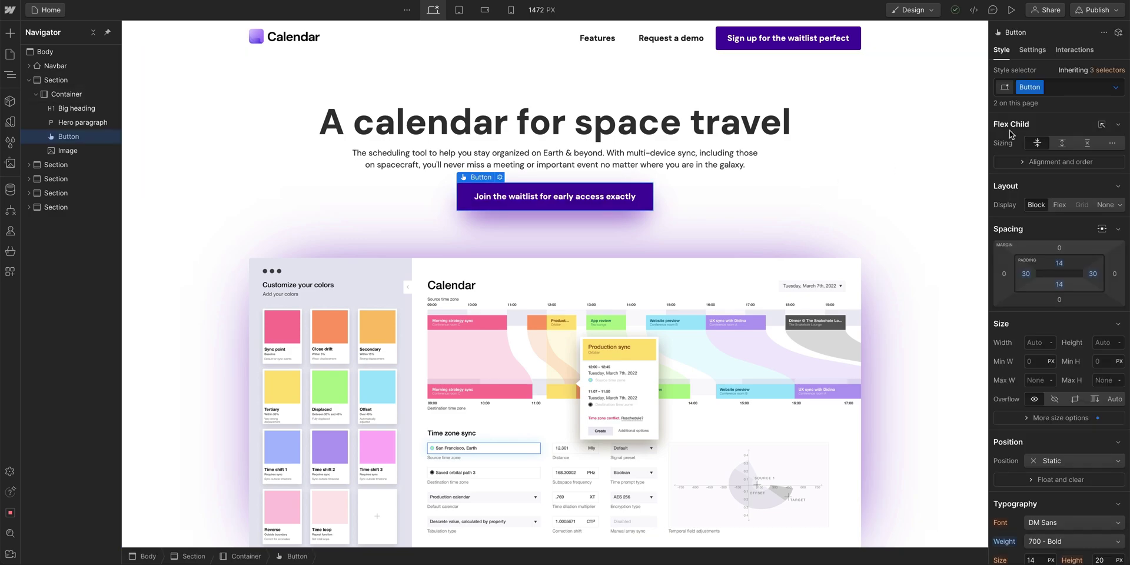
left_click(1116, 87)
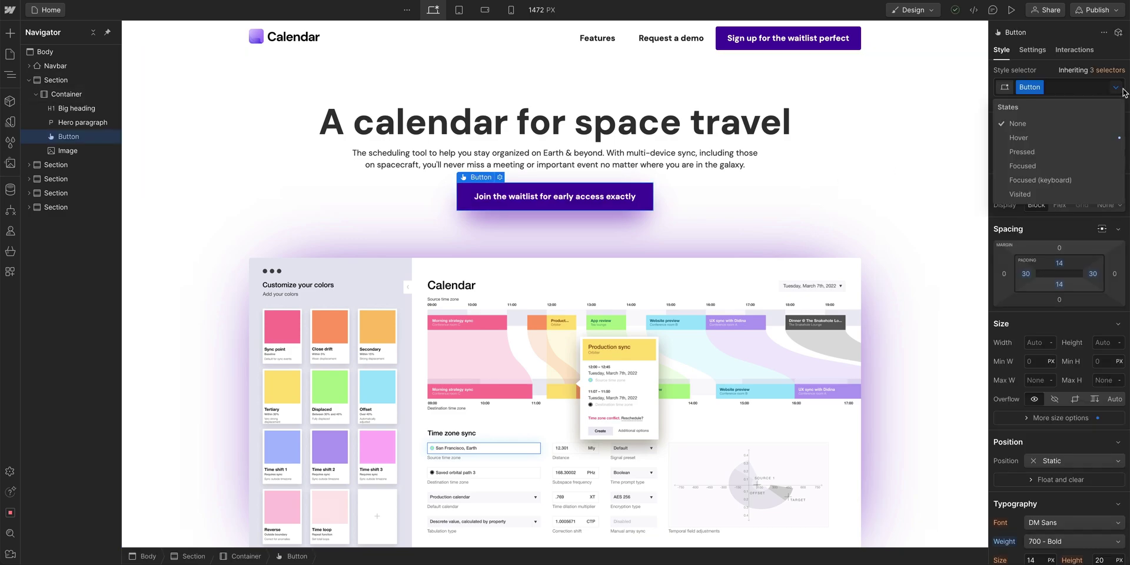
left_click(1038, 137)
scroll(1053, 235, "down", 5)
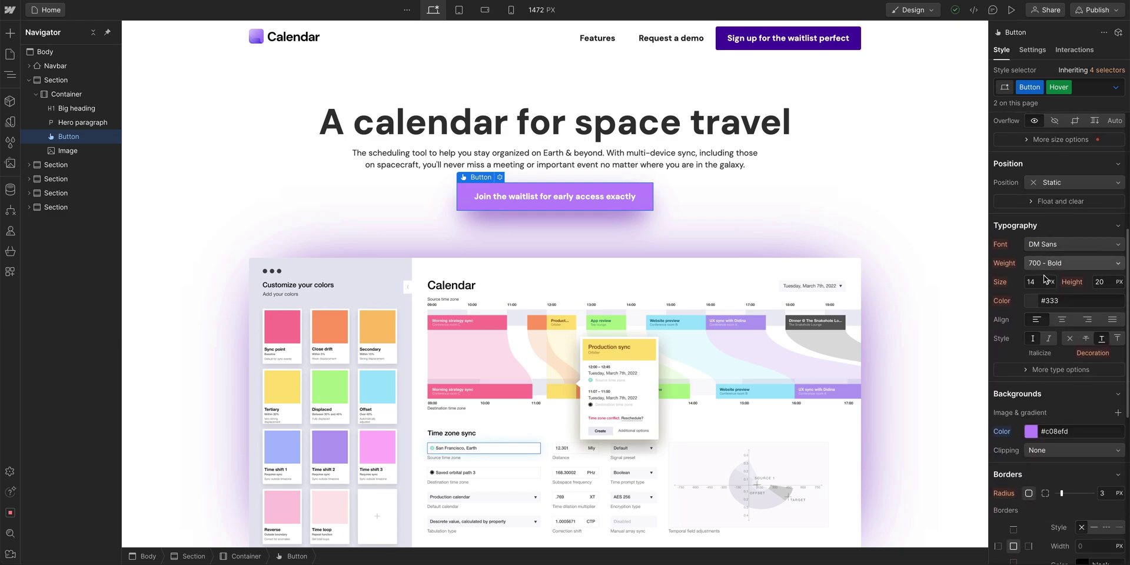
left_click(1002, 432)
left_click(1015, 447)
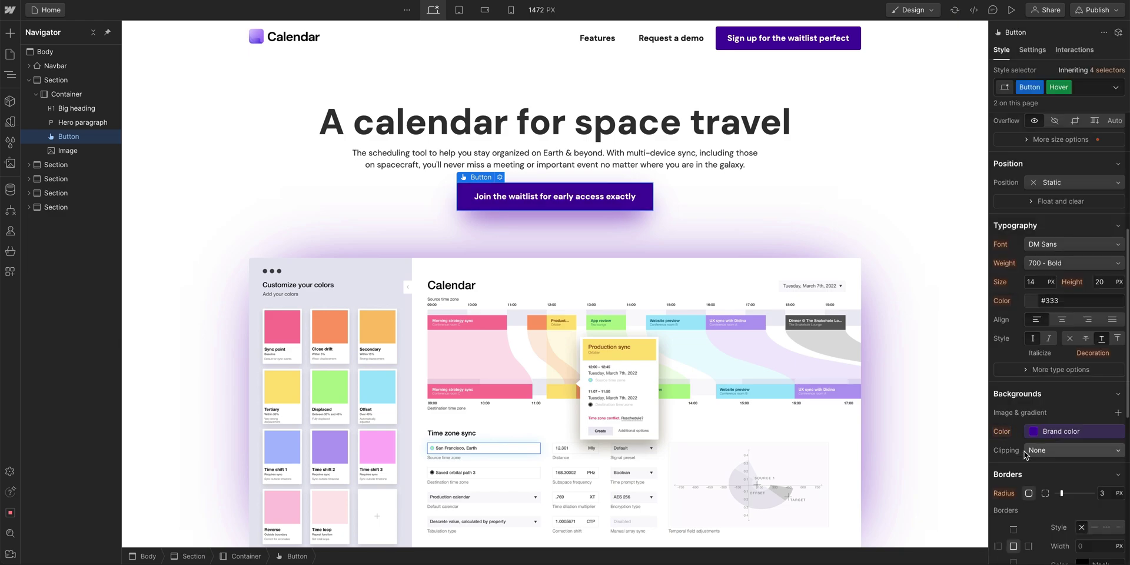
- Set the hover outer box shadow to Y 40 px and blur 70 px
scroll(1024, 454, "down", 2)
scroll(1025, 454, "down", 5)
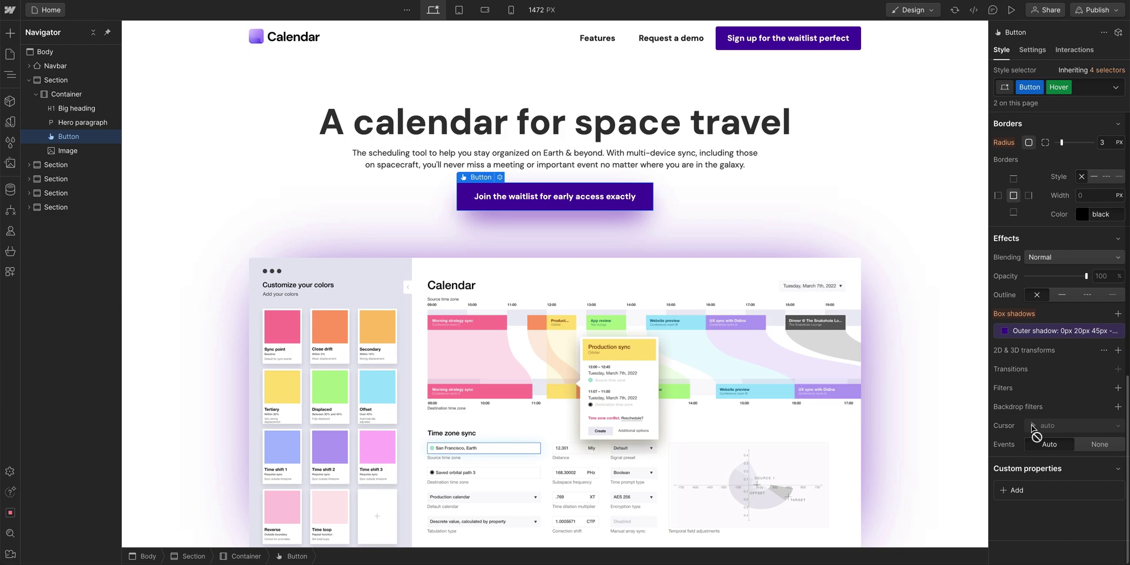
left_click(1047, 331)
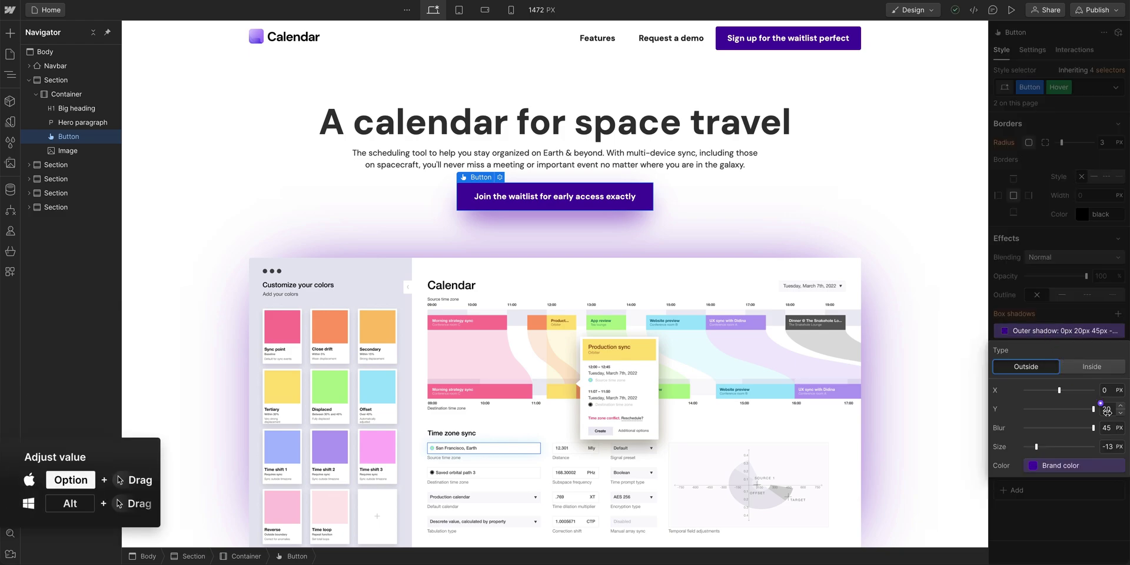
left_click_drag(1102, 410, 1119, 417)
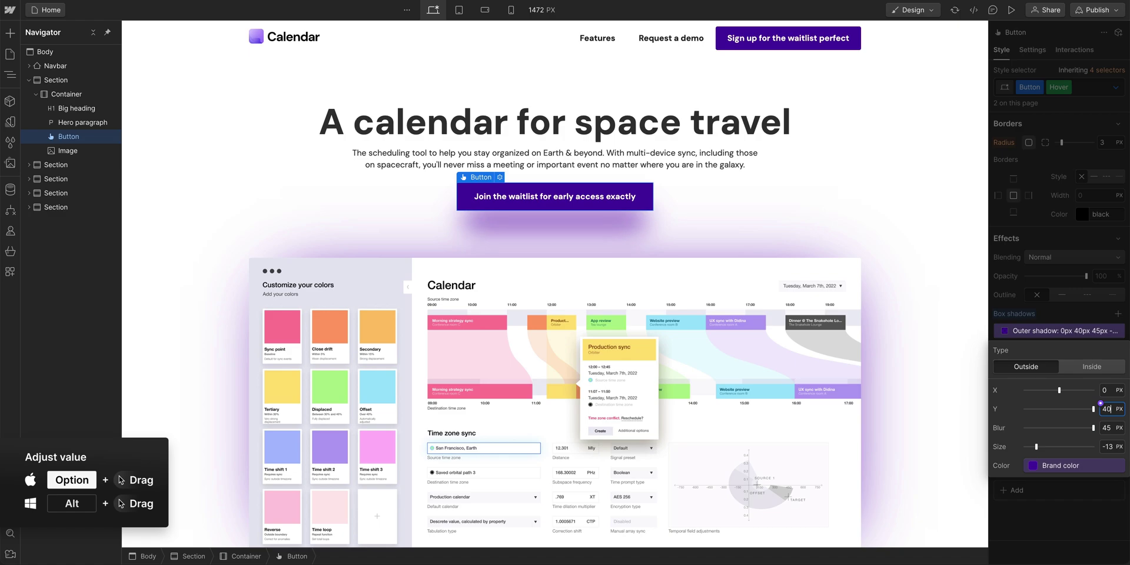
left_click_drag(1108, 429, 1112, 430)
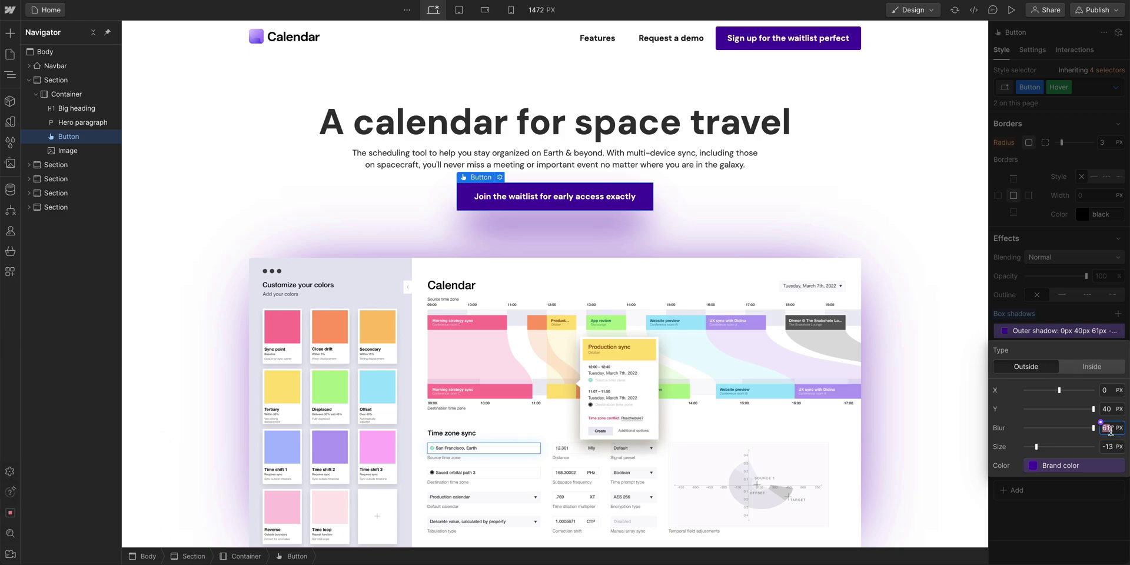
left_click_drag(1109, 429, 1108, 428)
left_click(1050, 310)
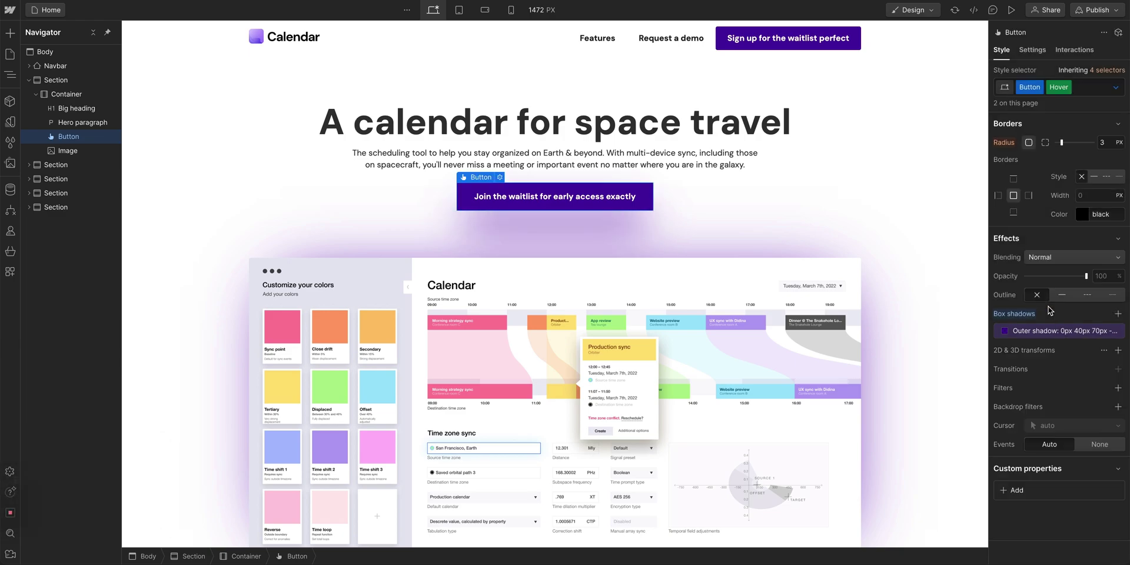
key("Escape")
key("Escape")
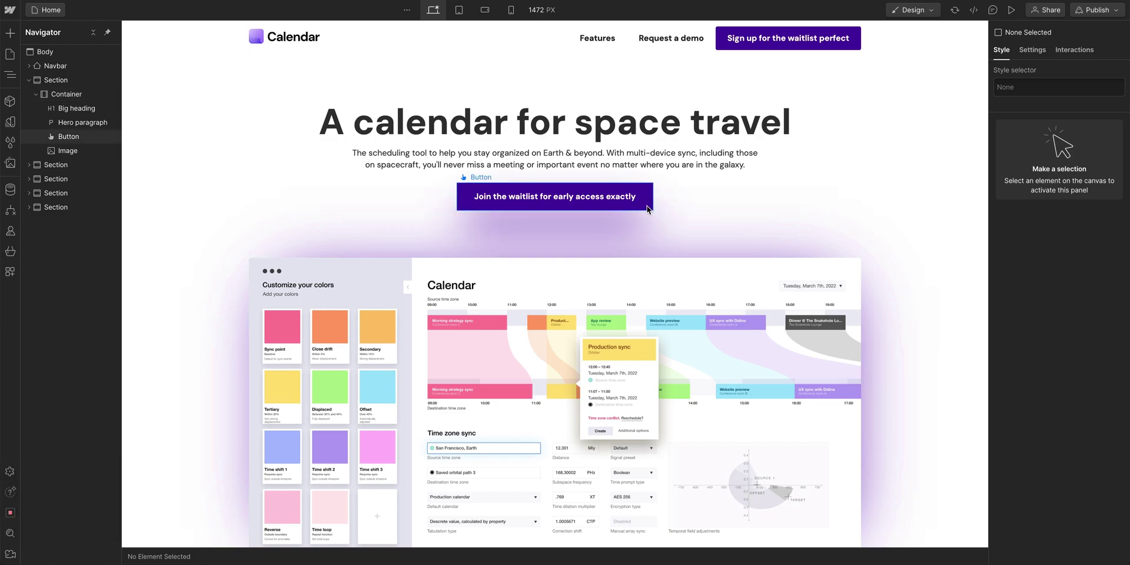
- Select the hero button and return it to its normal (None) state
left_click(647, 208)
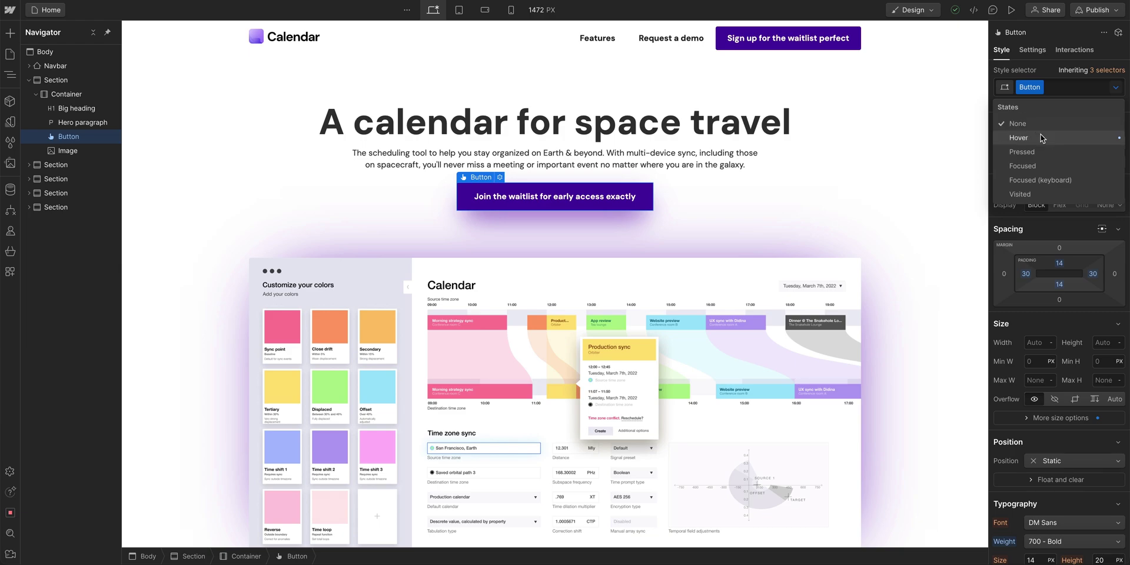
left_click(1051, 136)
left_click(1115, 88)
left_click(1056, 121)
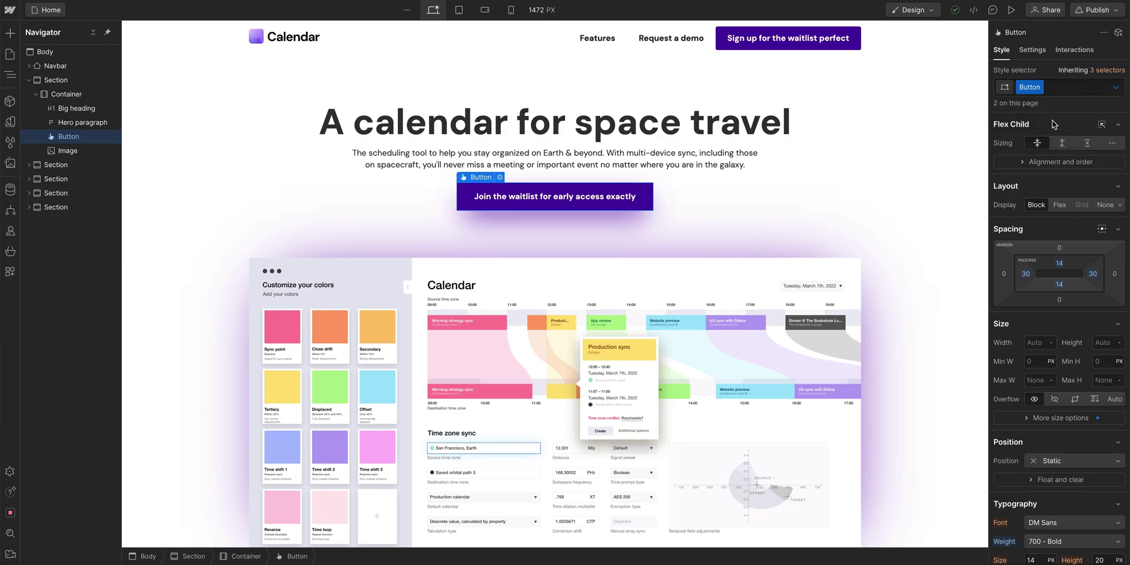
left_click(1114, 88)
left_click(1041, 140)
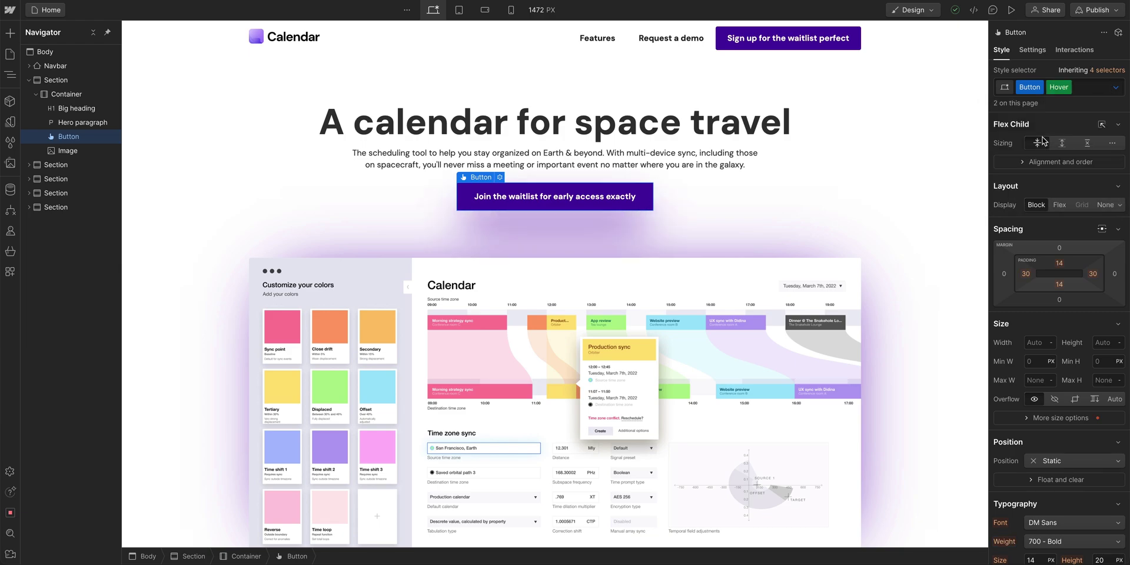
left_click(1114, 89)
left_click(1050, 125)
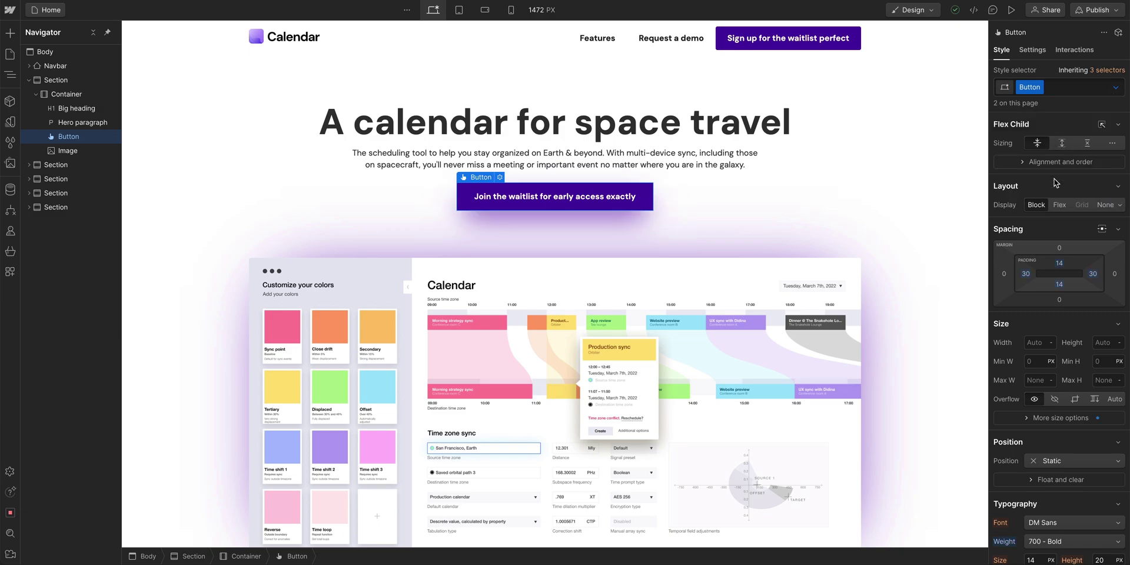
scroll(1055, 183, "down", 2)
scroll(1055, 187, "down", 10)
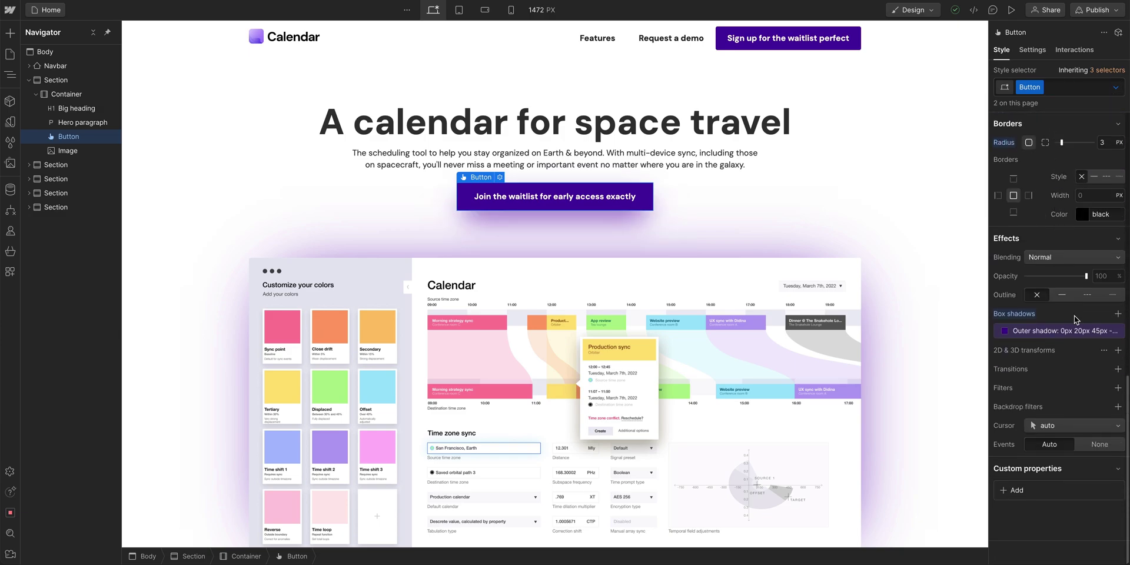
- Add a Box Shadow transition to the button
left_click(1116, 369)
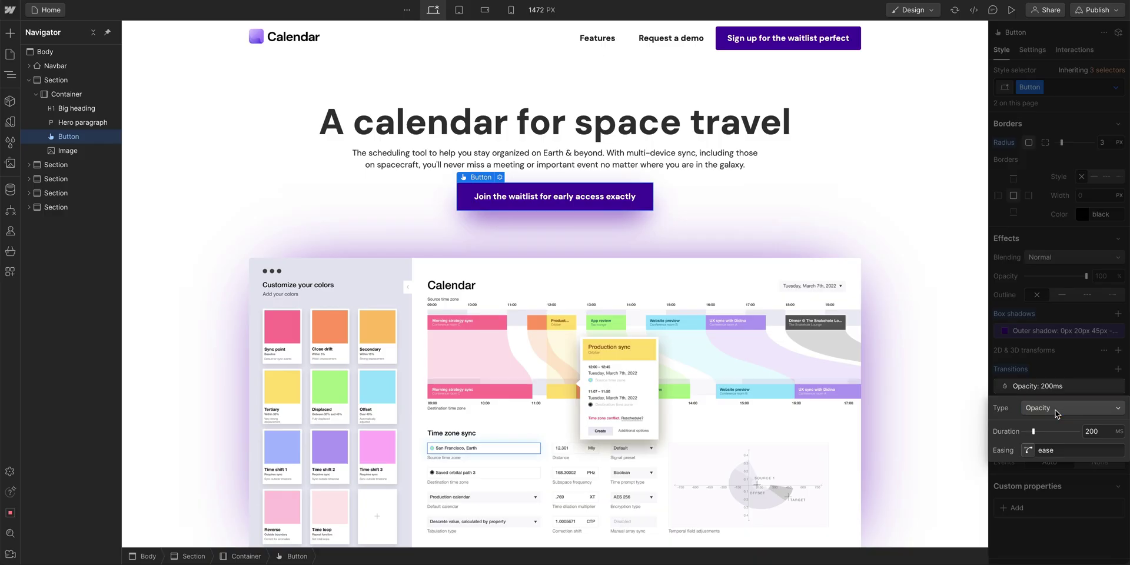
left_click(1055, 413)
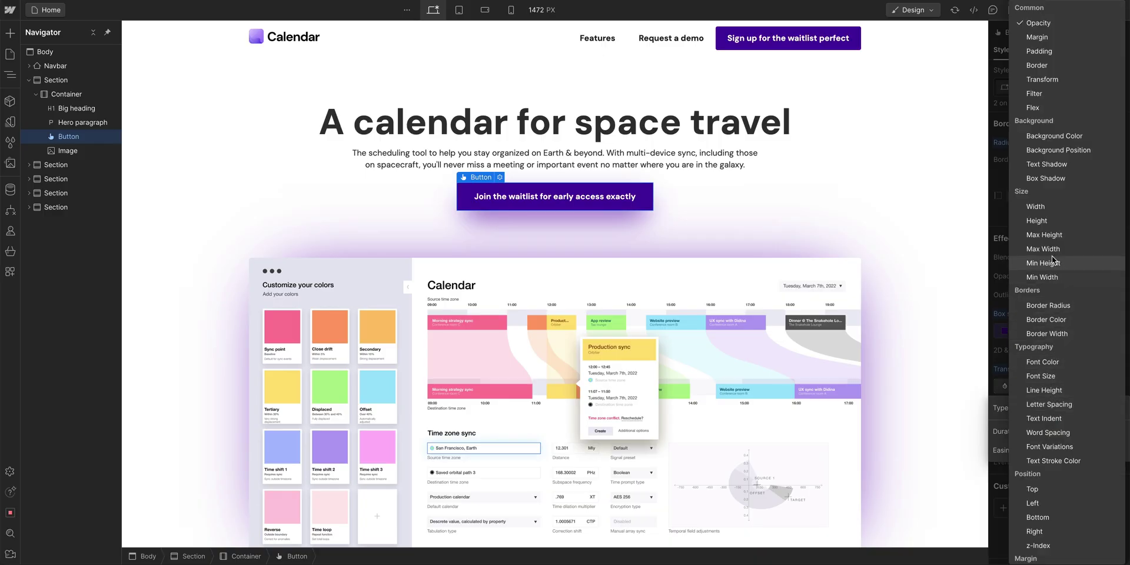
left_click(1045, 178)
key("Escape")
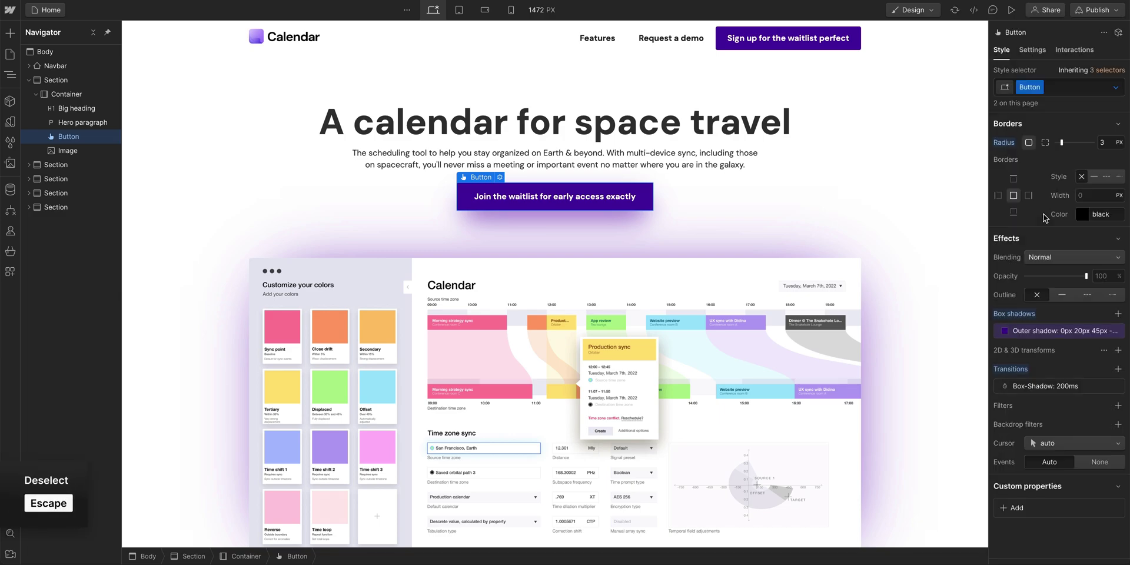
key("Escape")
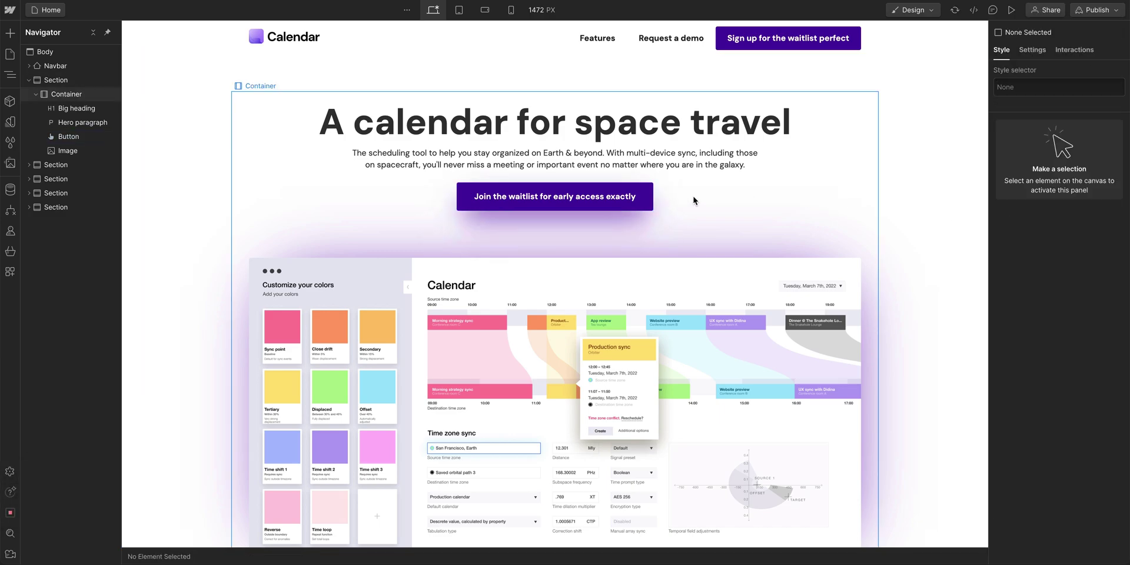
- Set the box-shadow transition duration to 400 ms
left_click(651, 203)
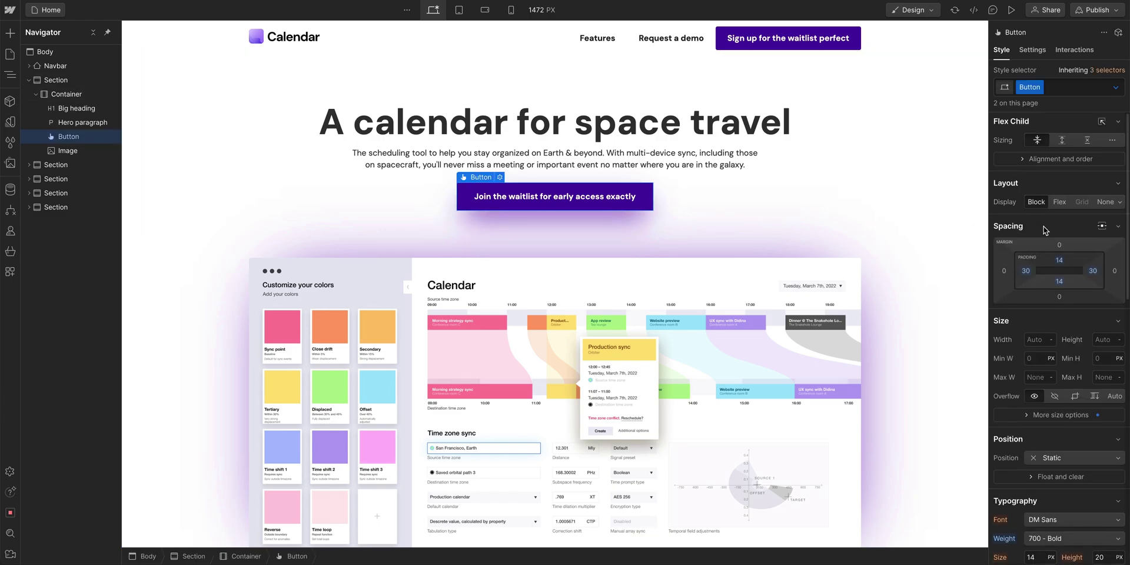
scroll(1044, 229, "down", 5)
scroll(1044, 230, "down", 3)
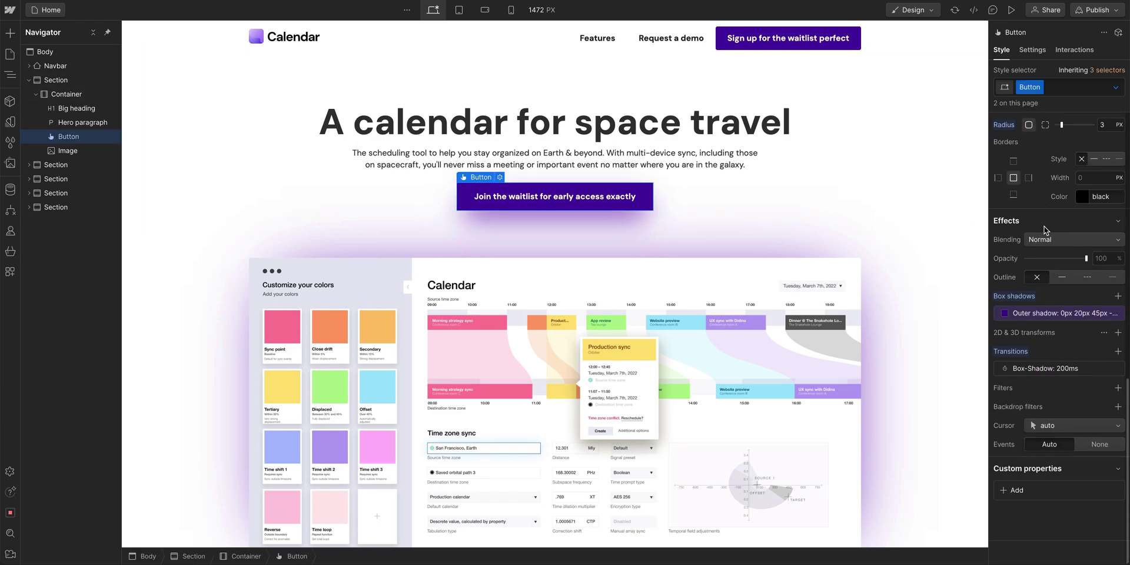
left_click(1057, 369)
left_click(1097, 415)
type("400")
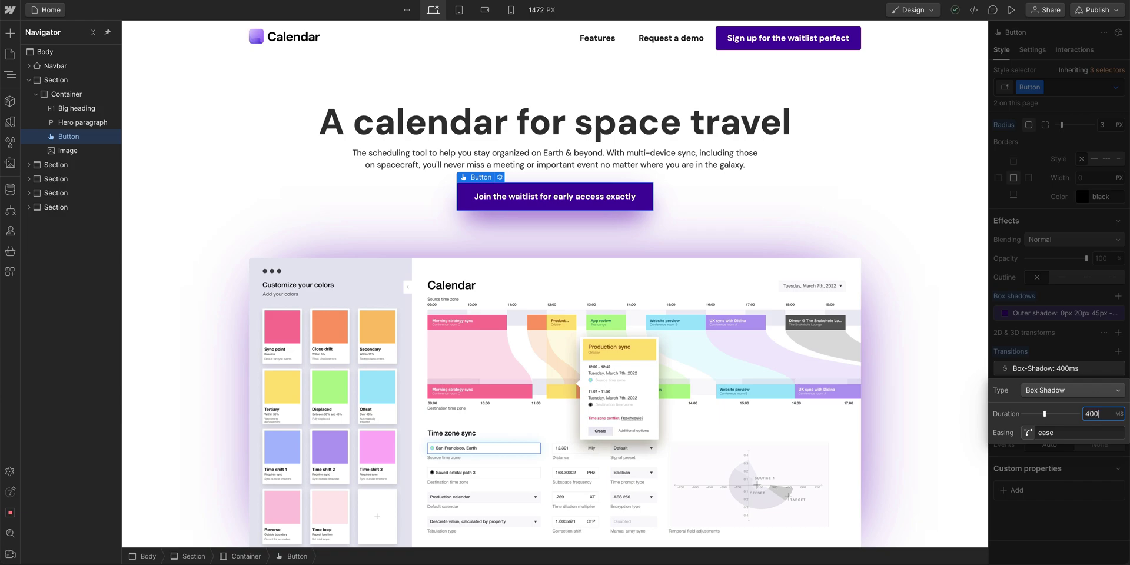
left_click(924, 340)
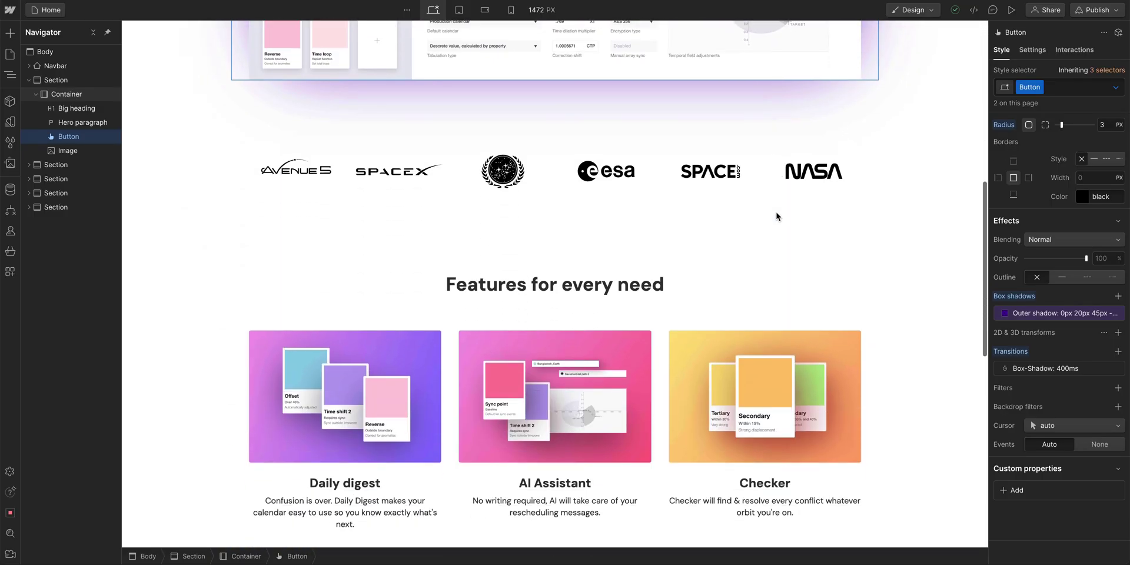
scroll(776, 216, "down", 2)
scroll(776, 215, "down", 7)
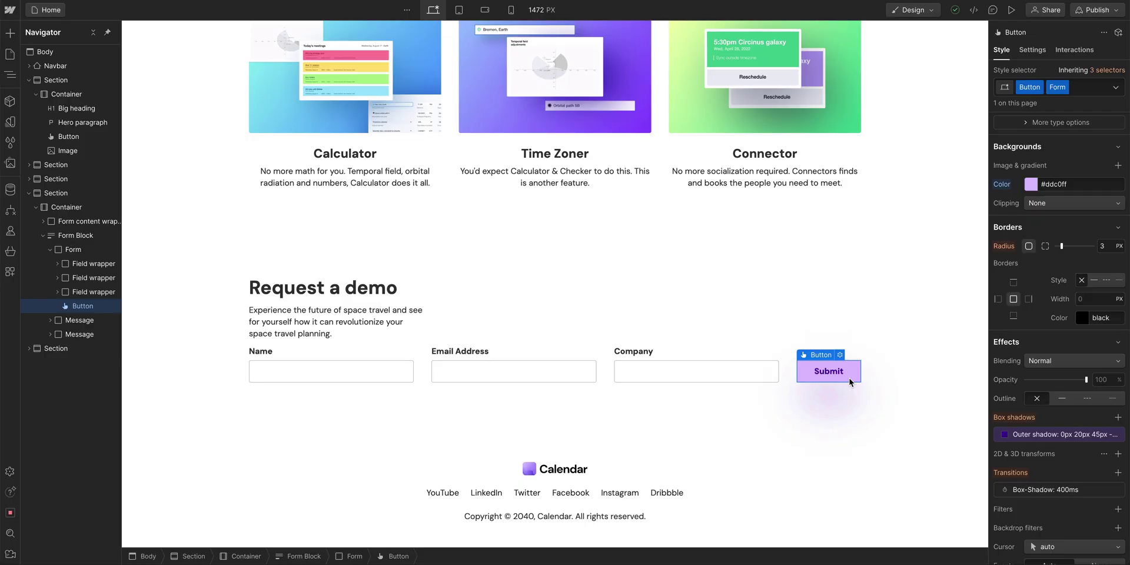
scroll(847, 382, "up", 15)
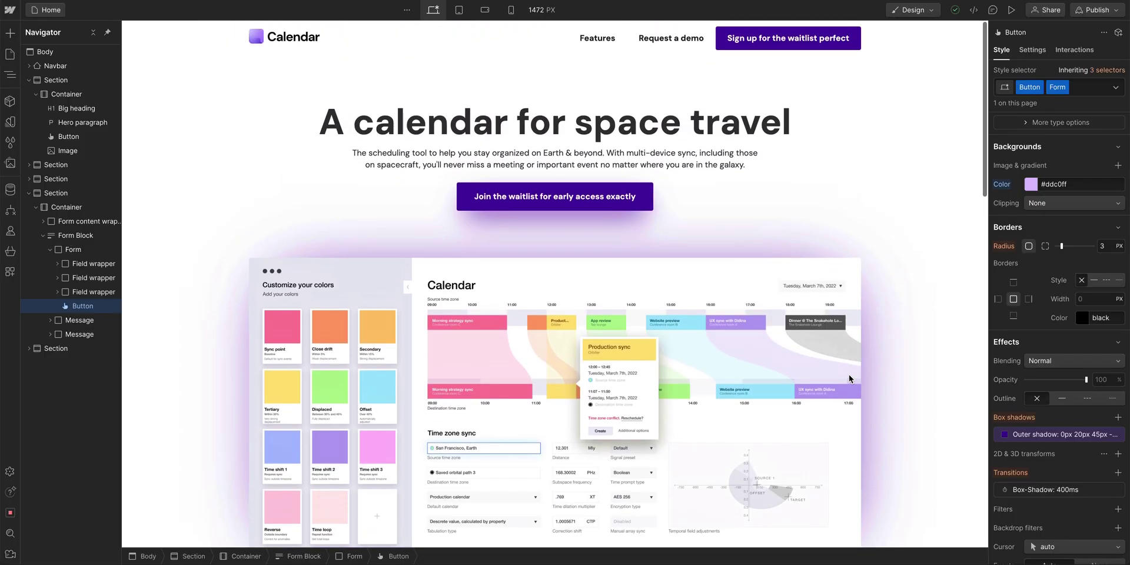
left_click(817, 51)
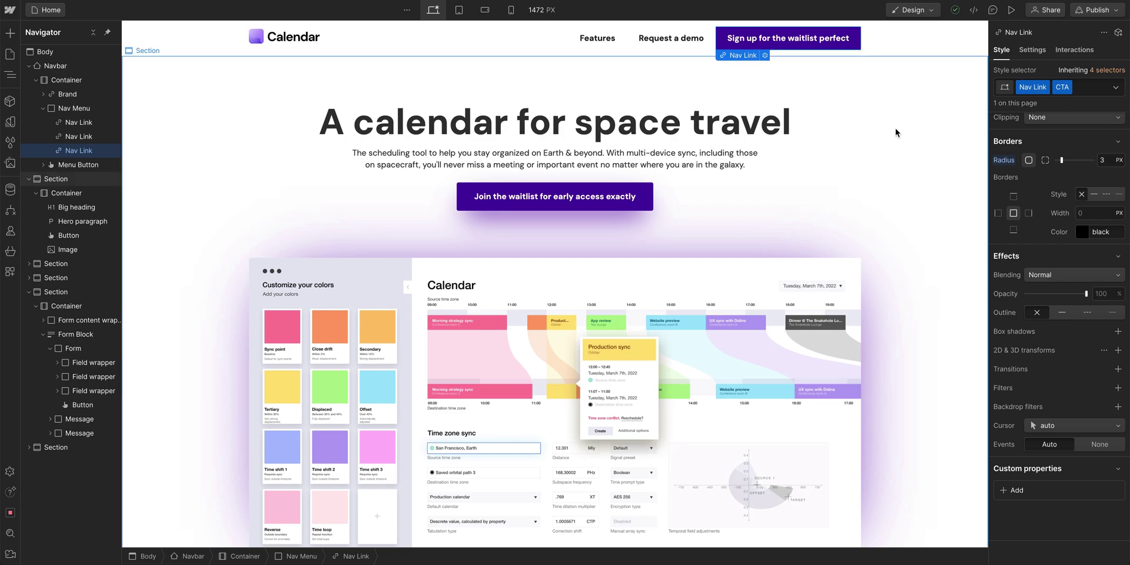
left_click(650, 194)
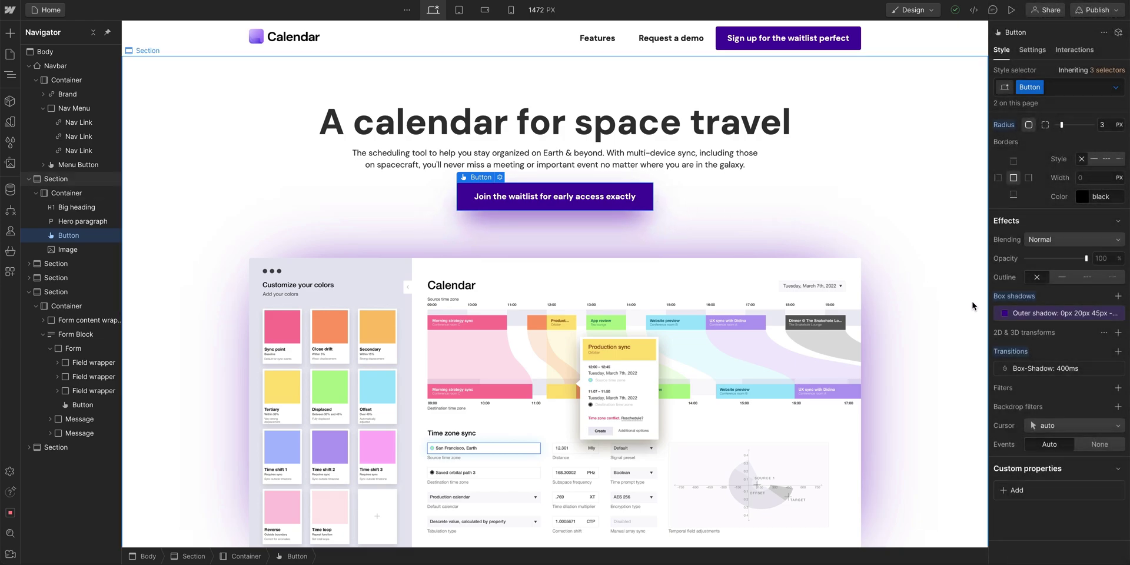
- Add a transform to the button's Hover style, switched to Rotate with Z at 180deg
left_click(1115, 88)
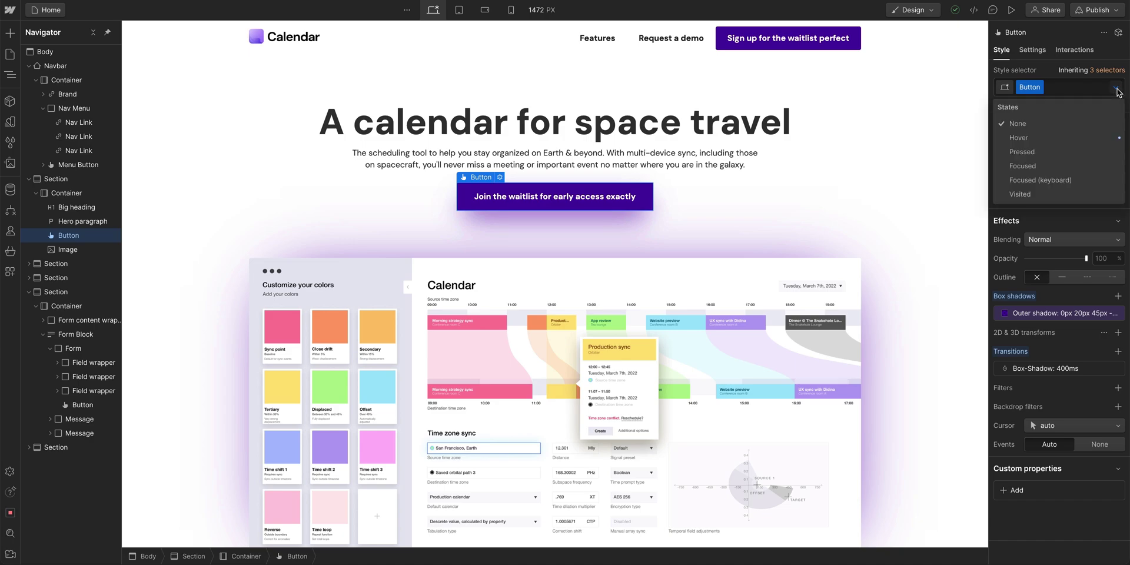
left_click(1062, 137)
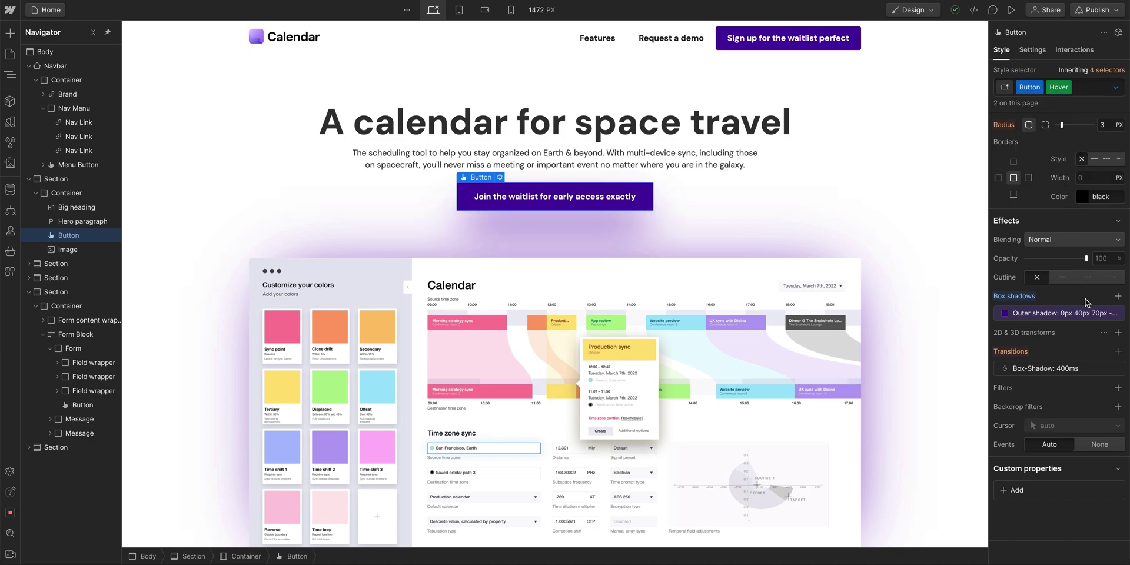
left_click(1118, 332)
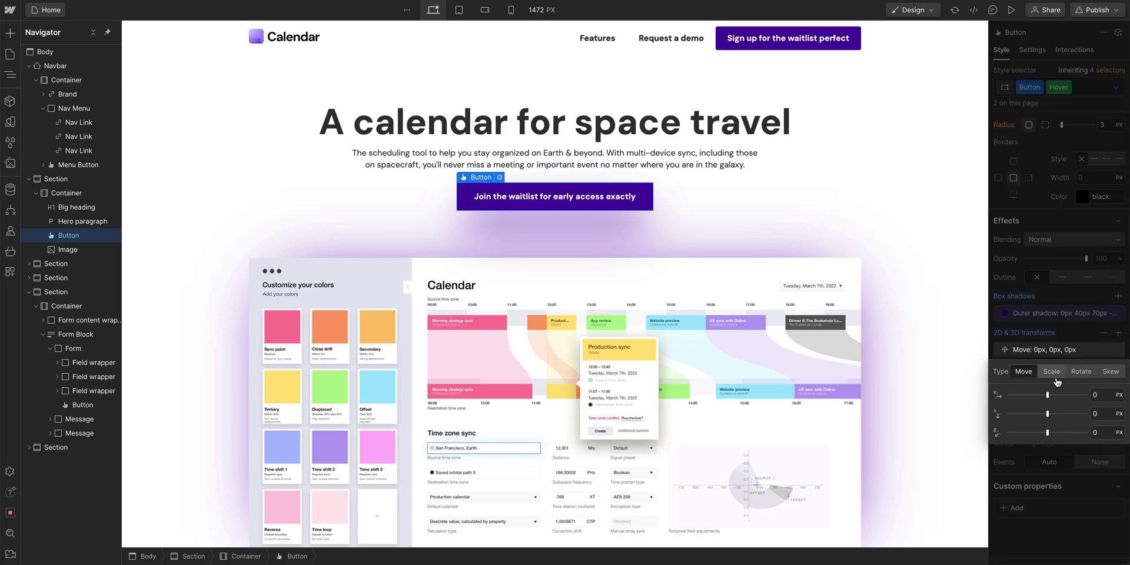
mouse_move(1044, 394)
left_mouse_down()
mouse_move(1037, 414)
mouse_move(1066, 414)
mouse_move(1072, 433)
left_mouse_up()
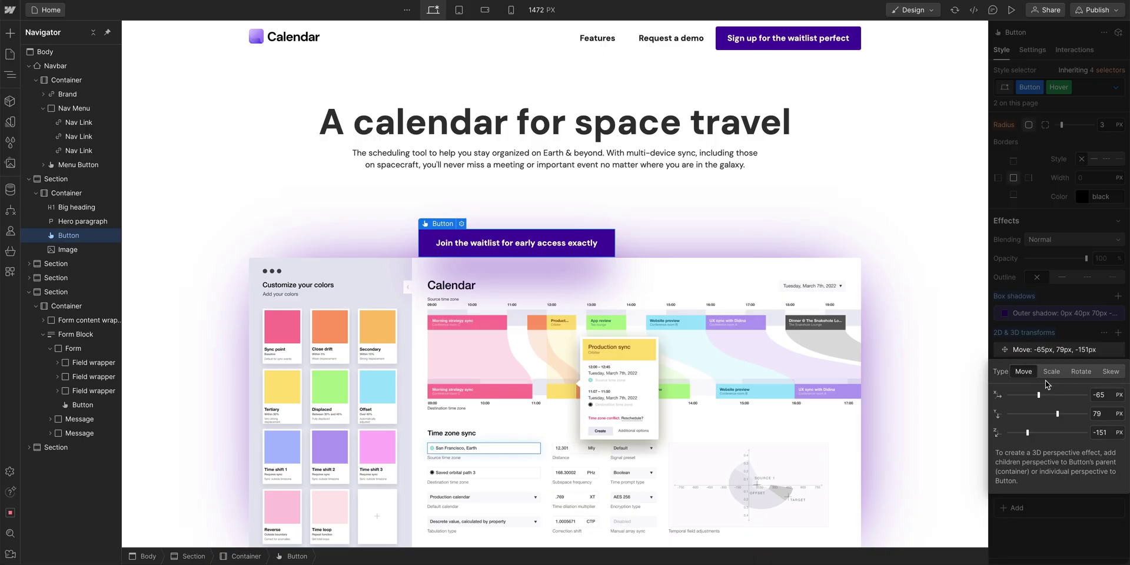
left_click(1082, 374)
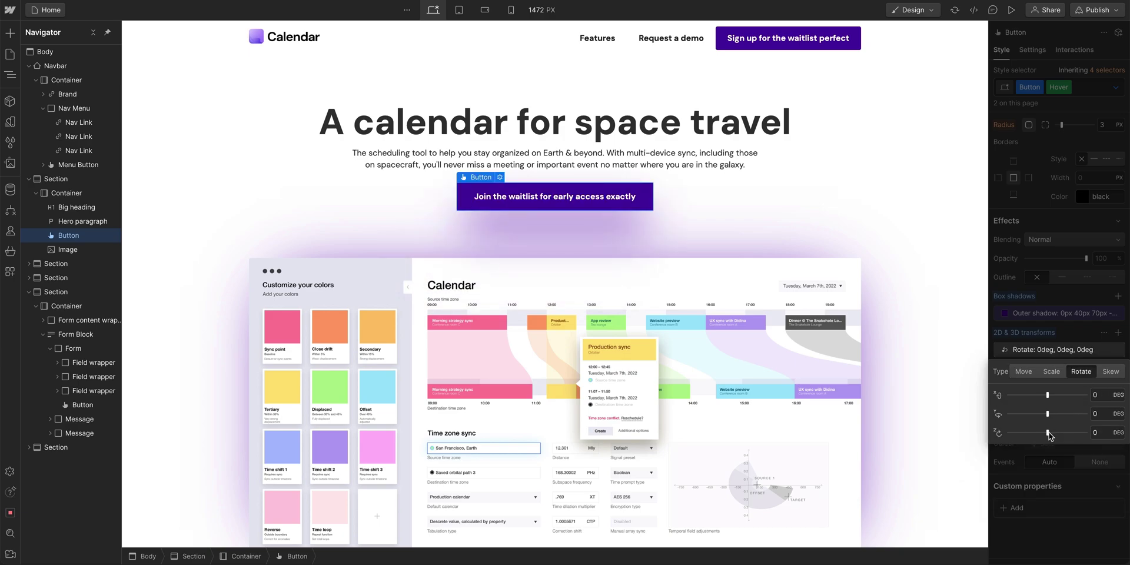
left_click_drag(1046, 433, 1087, 433)
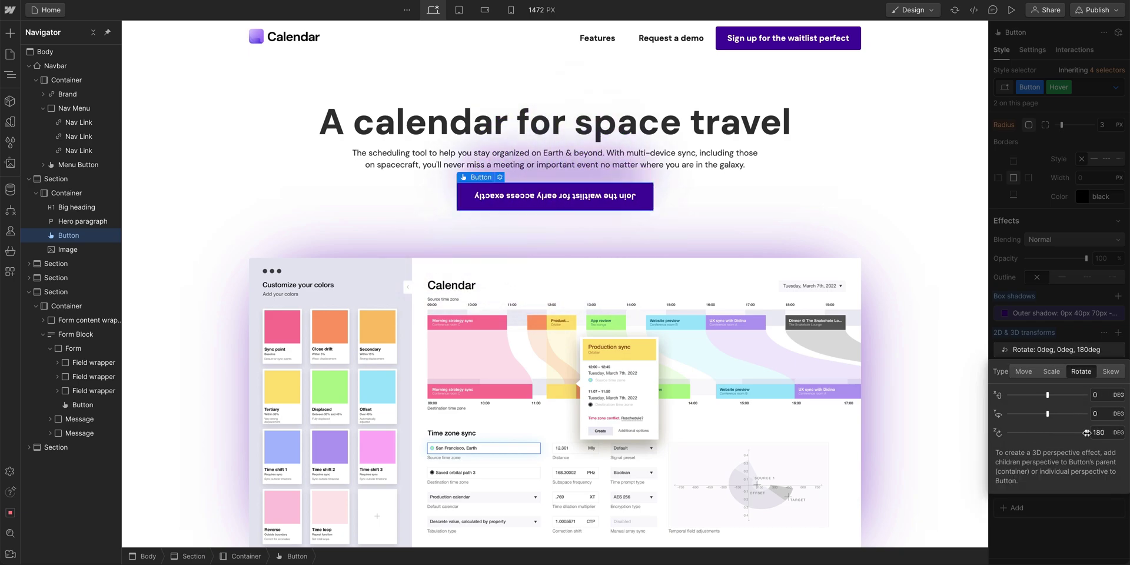
key("Escape")
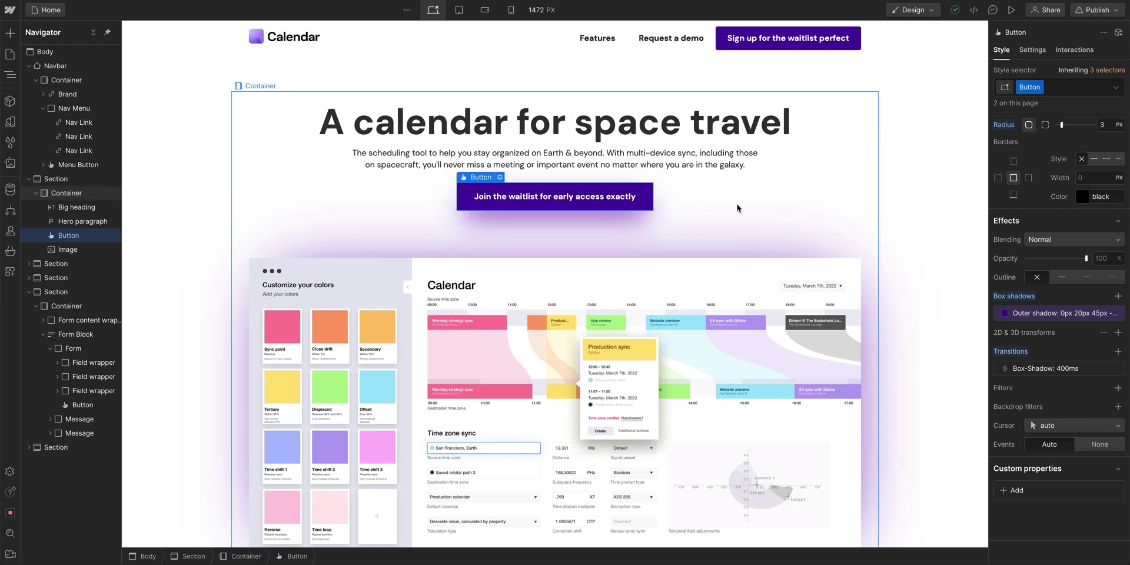
- Increase the hover Z rotation from 180 to 2449 degrees
left_click(1115, 87)
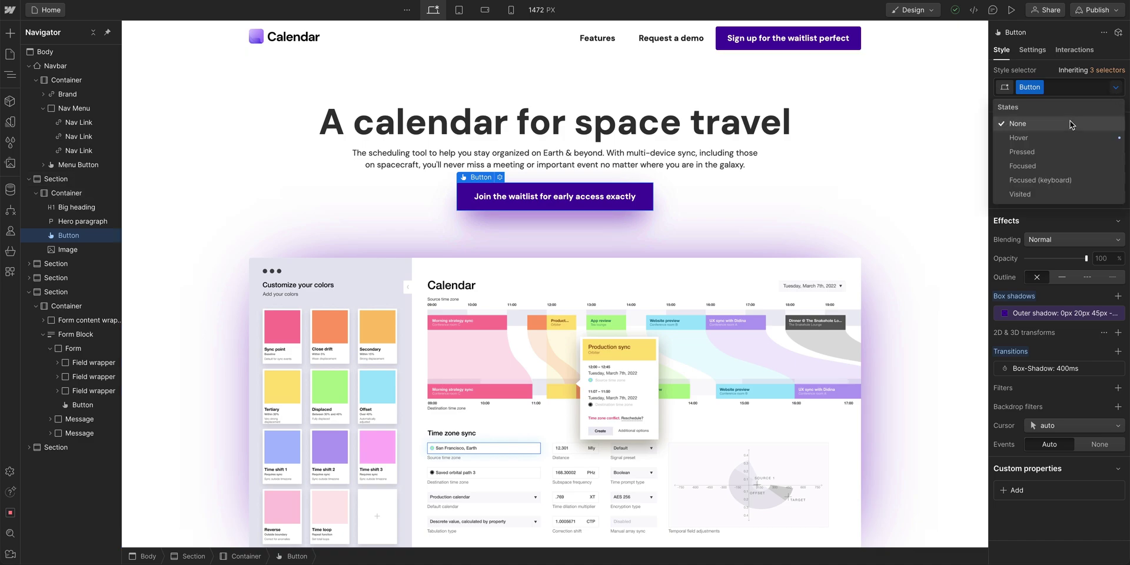
left_click(1041, 137)
left_click(1057, 349)
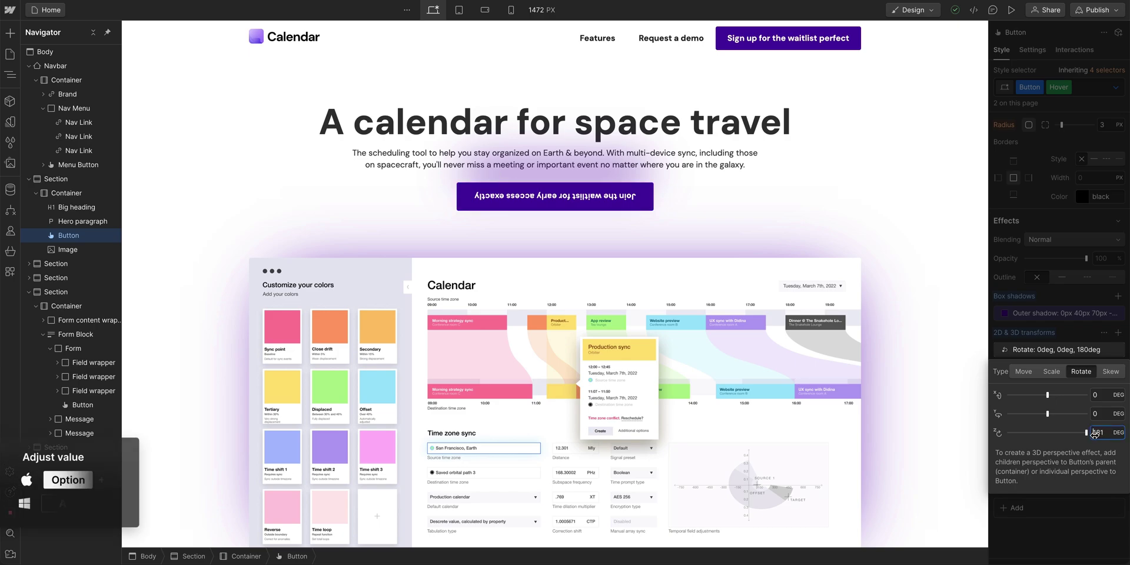
left_click_drag(1093, 434, 1122, 435)
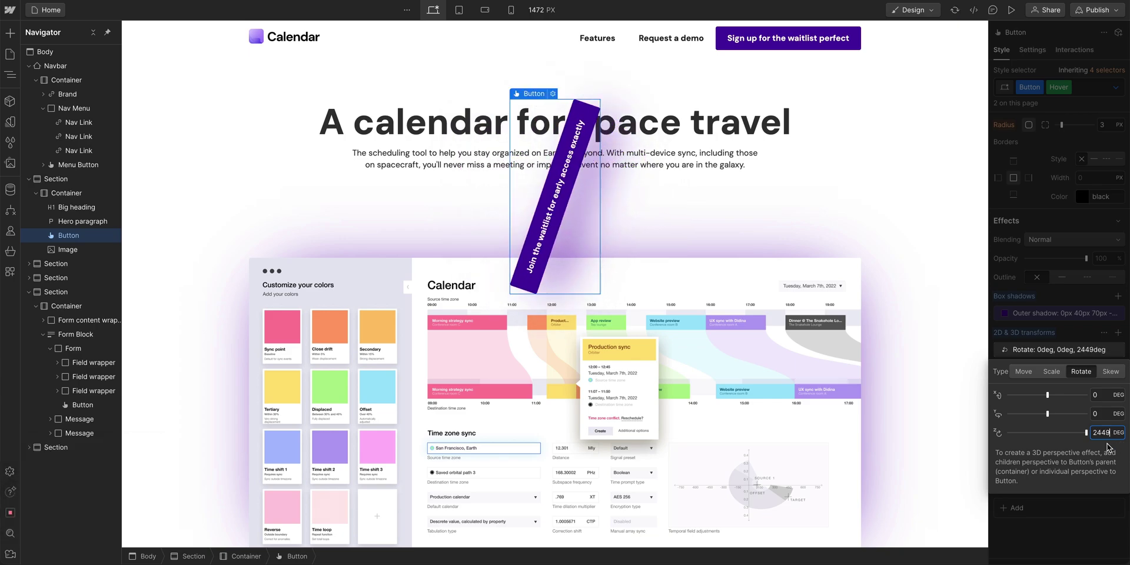
left_click(1053, 332)
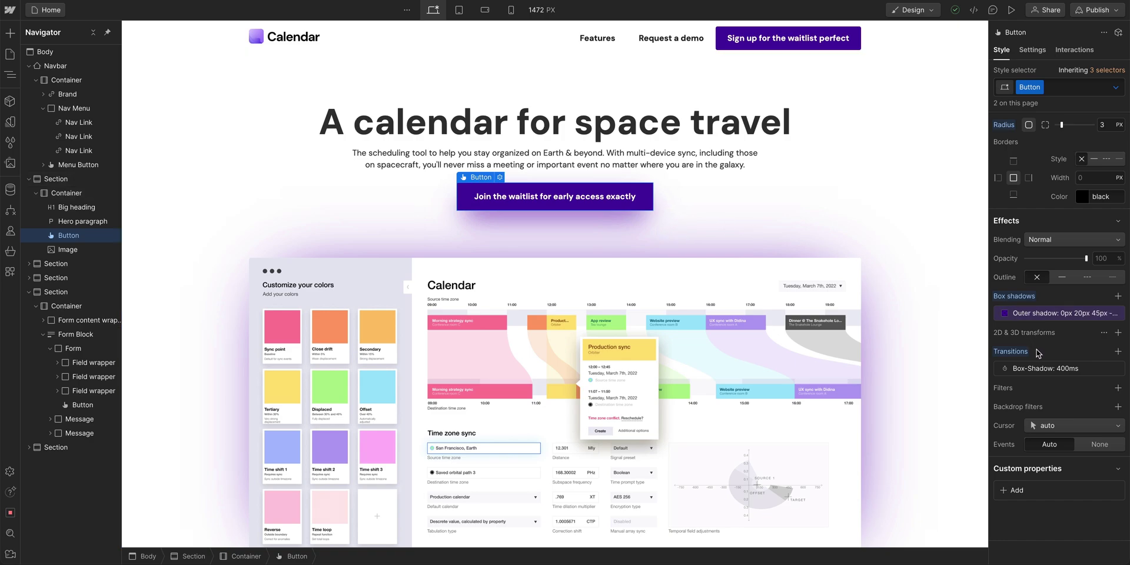
- Preview the Hover state, then switch back to the normal style
left_click(1110, 93)
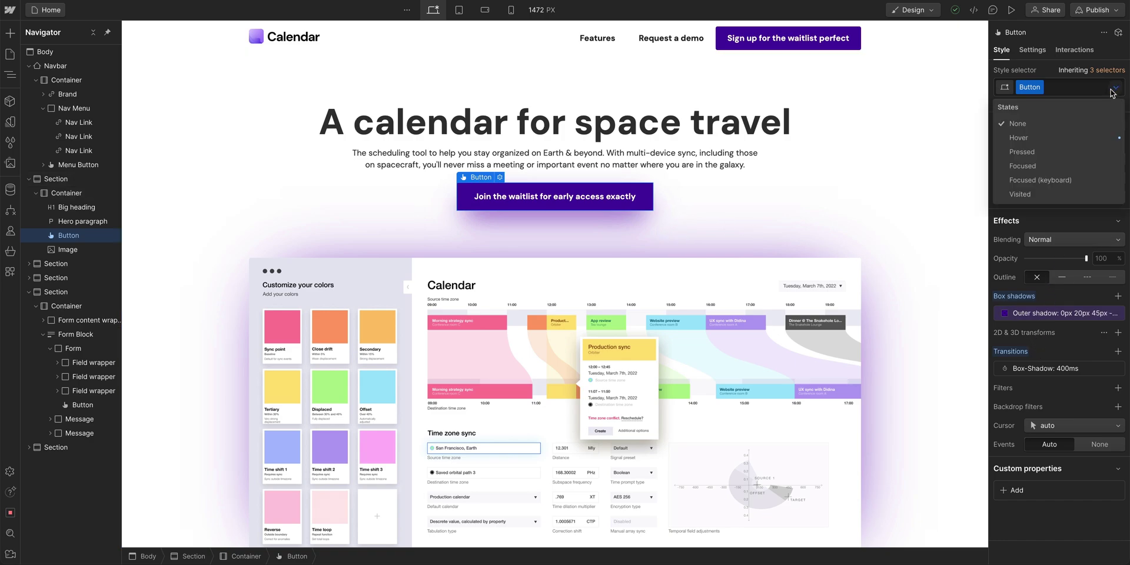
left_click(1067, 133)
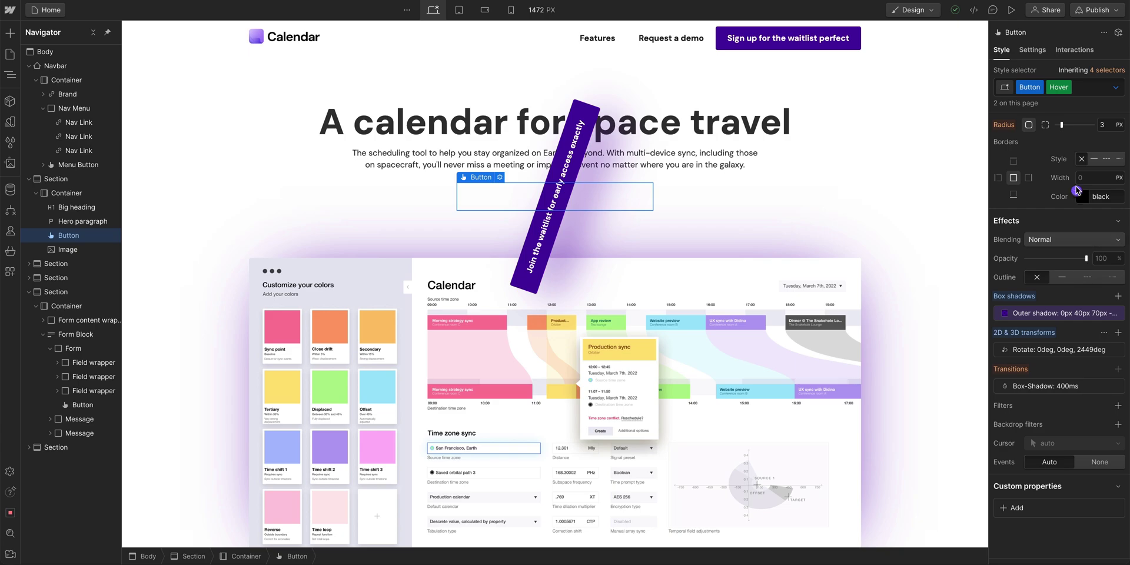
left_click(1115, 89)
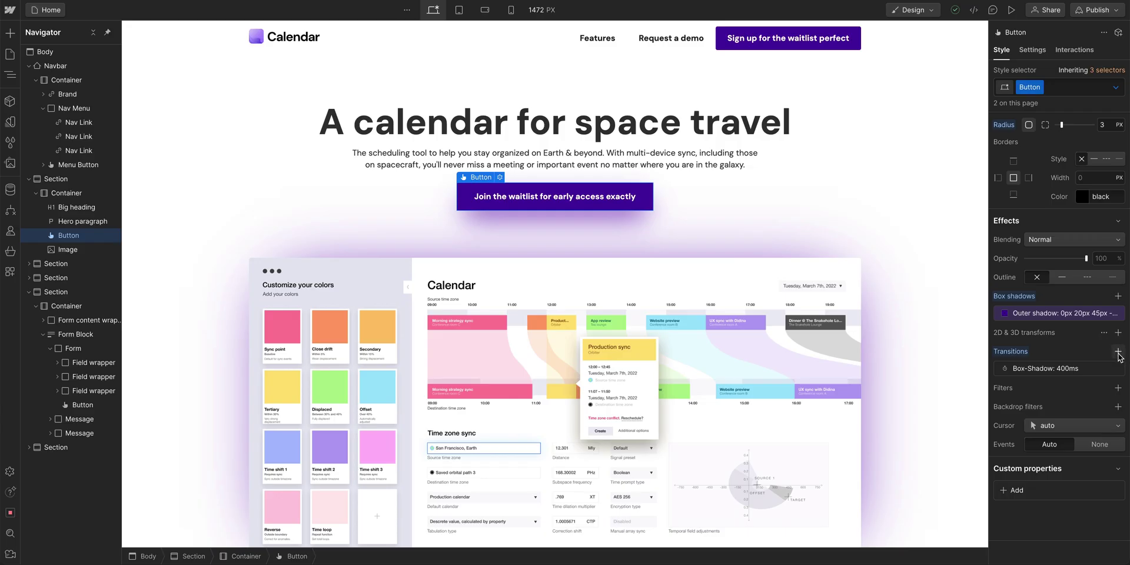
- Add a Transform transition to the button with a 20000 ms duration
left_click(1118, 352)
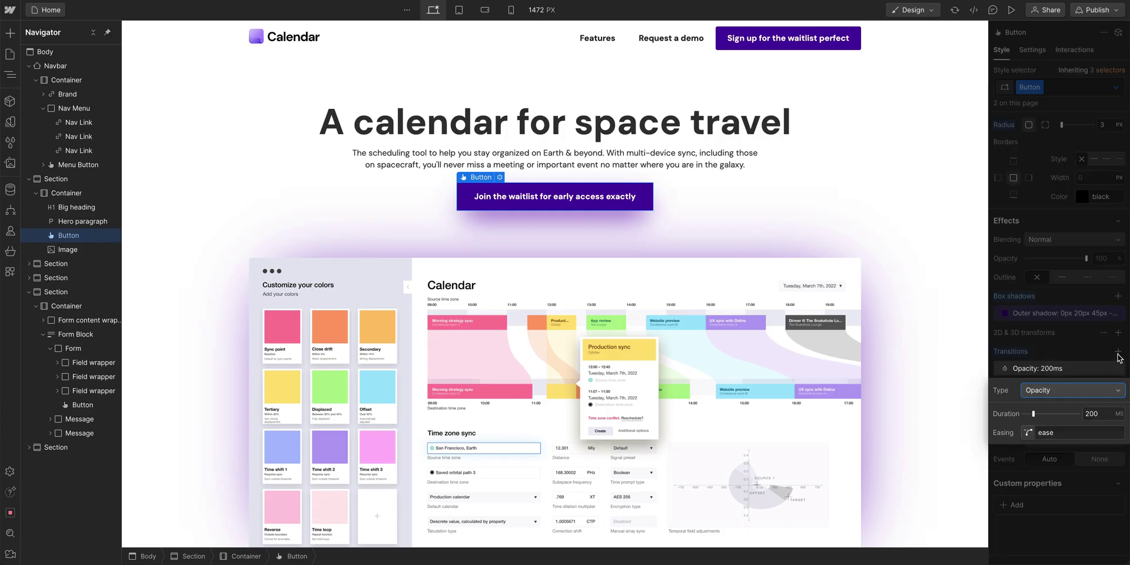
left_click(1069, 388)
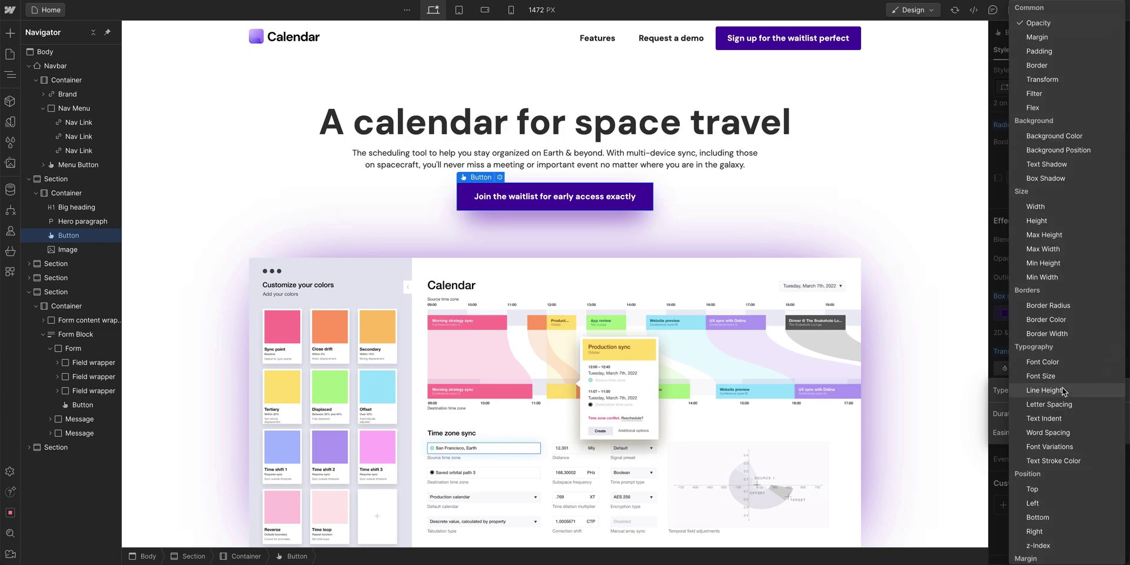
left_click(1042, 79)
left_click(1066, 449)
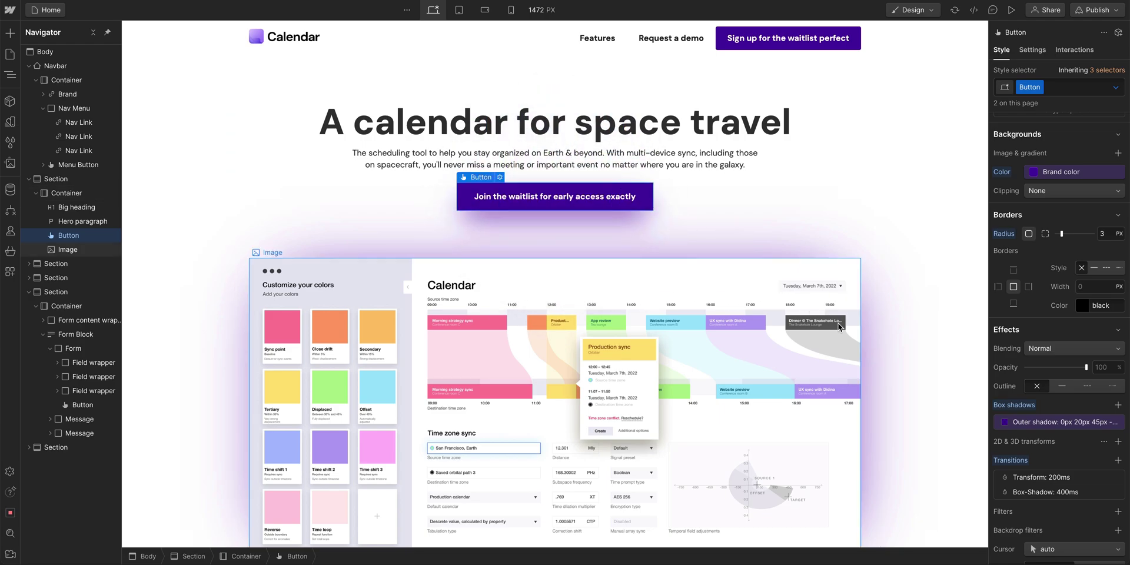
left_click(1041, 478)
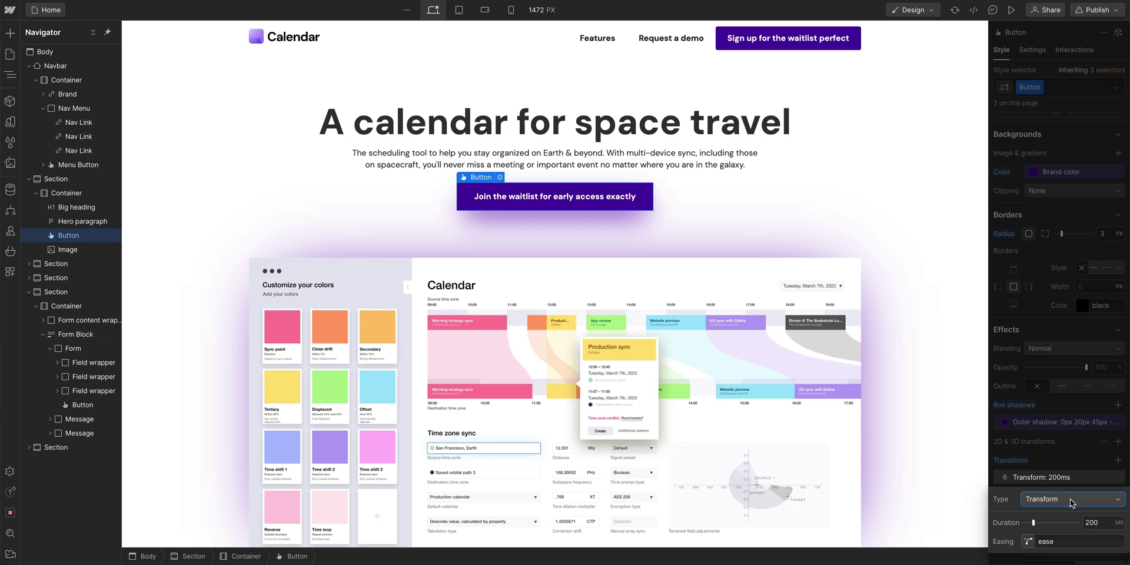
left_click(1097, 520)
type("00")
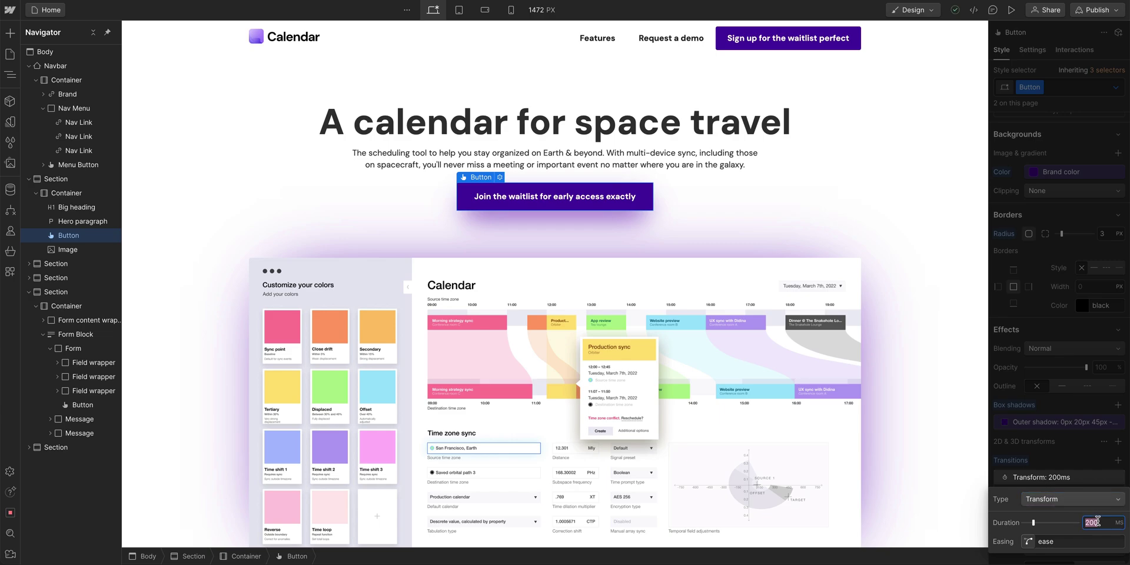
left_click(1069, 470)
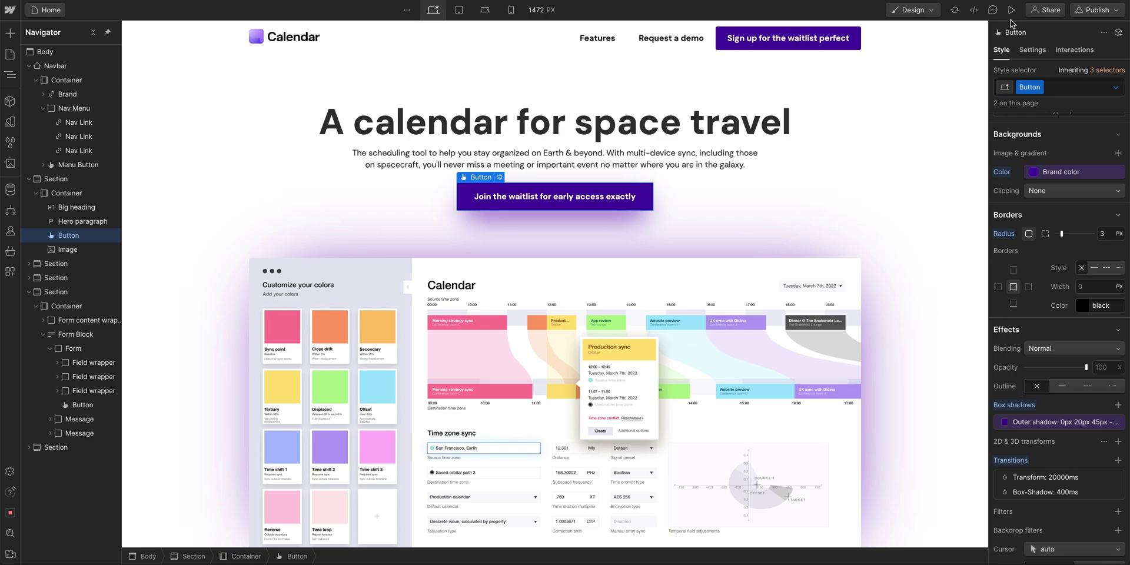
- Preview the page to test the hover spin, then return to editing
left_click(1010, 10)
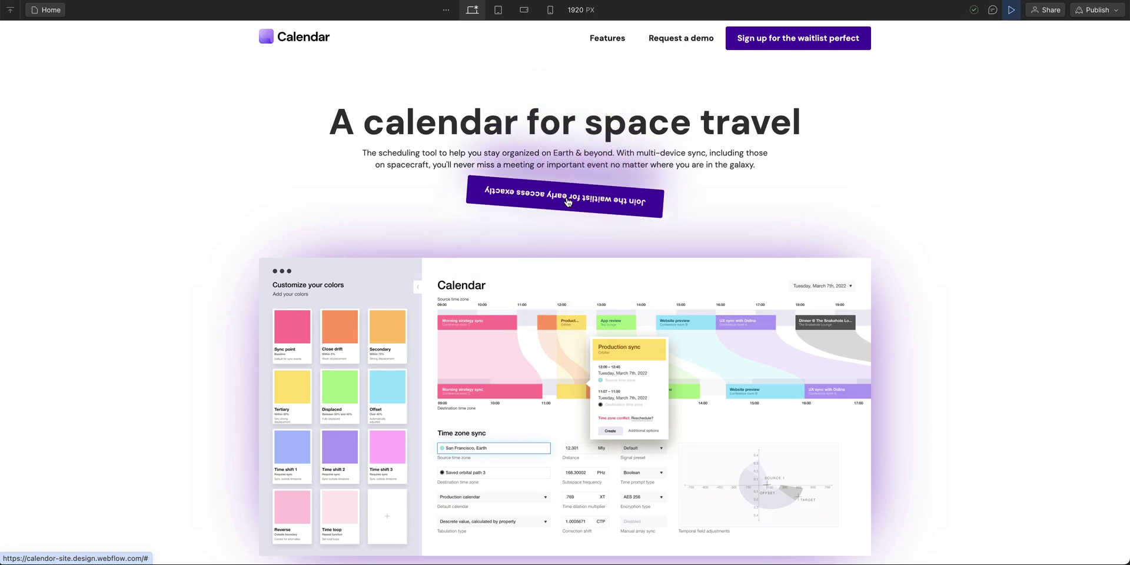
left_click(1011, 10)
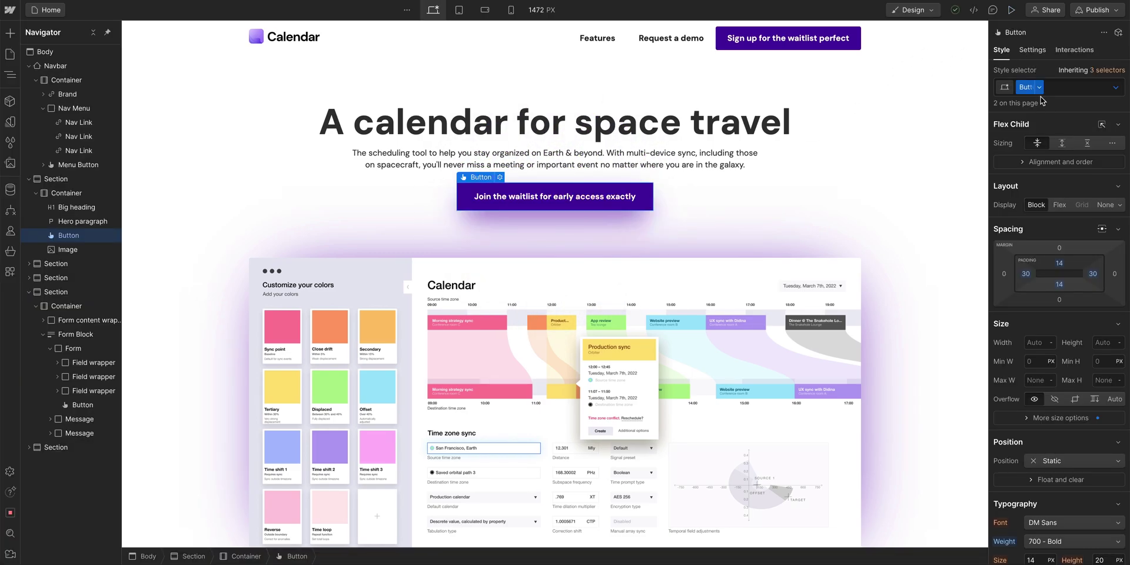
scroll(1050, 235, "down", 10)
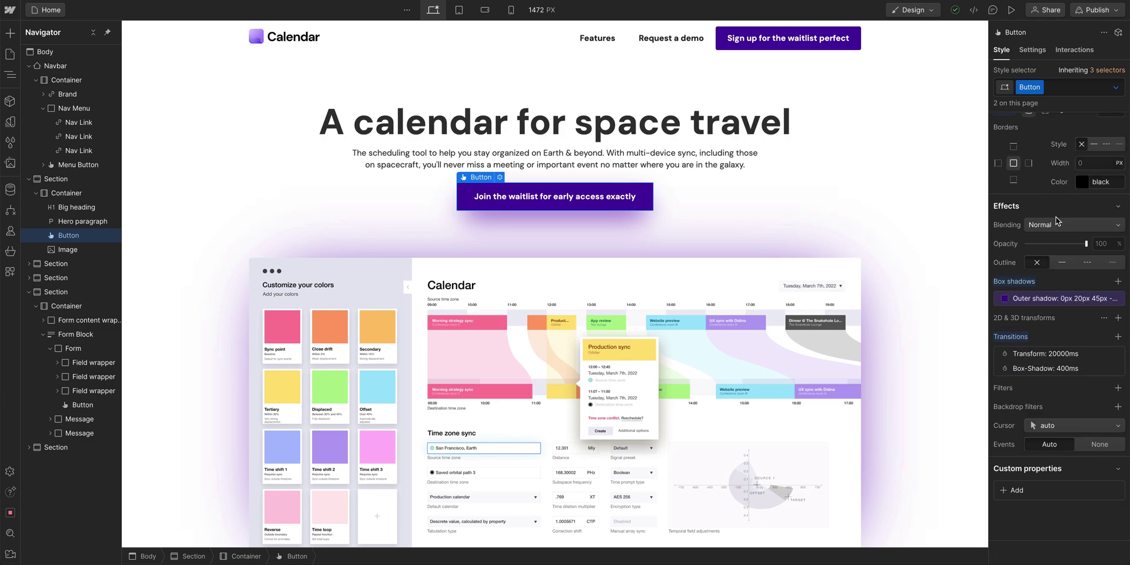
- Reshape the Transform transition's easing from Ease Out Cubic, then preview the page
left_click(1060, 353)
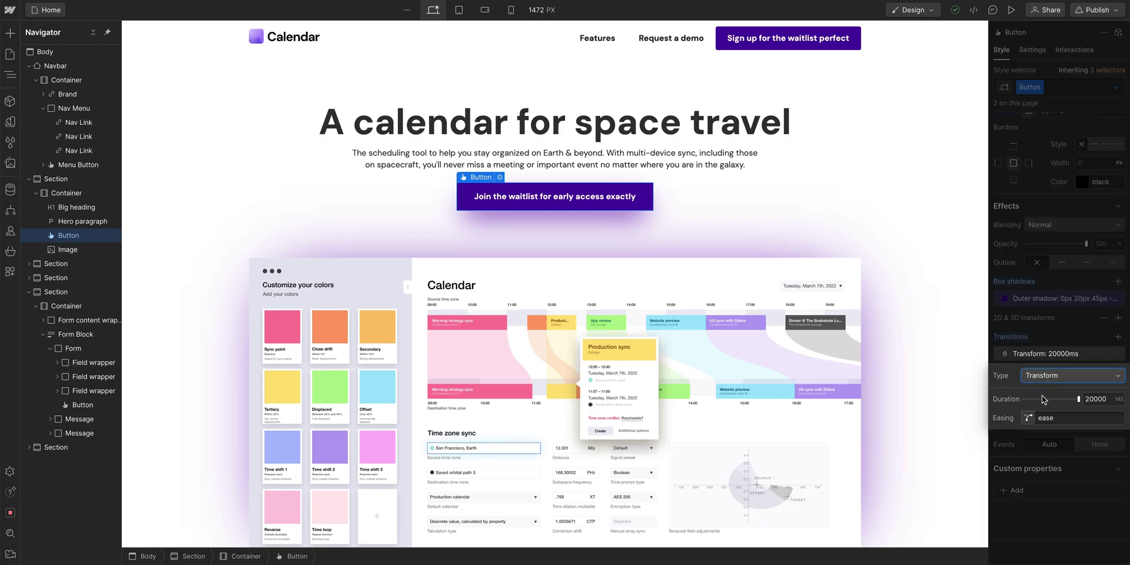
left_click(1027, 418)
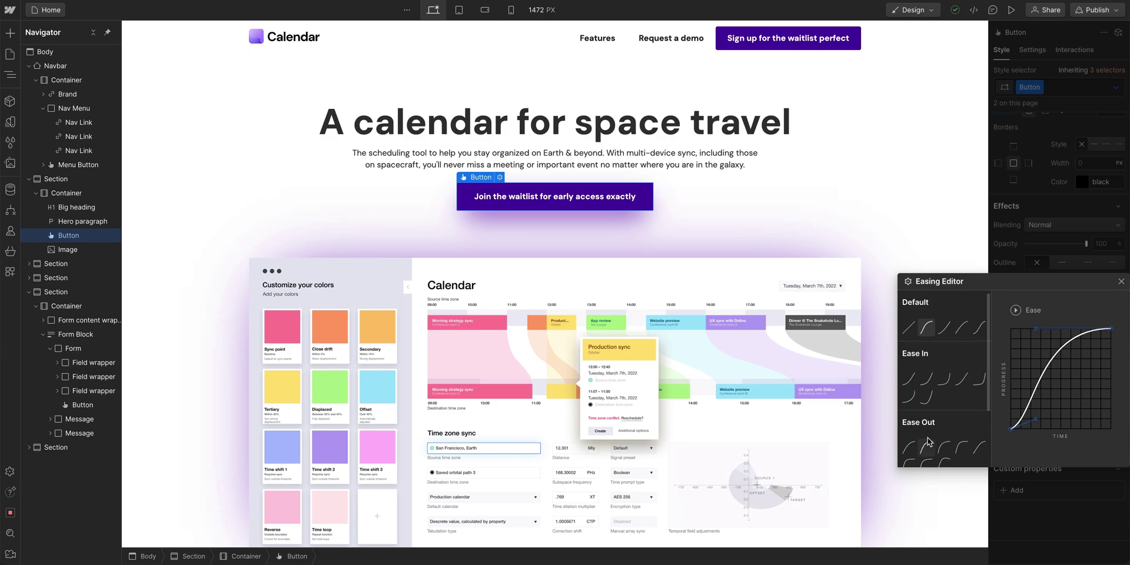
left_click(926, 447)
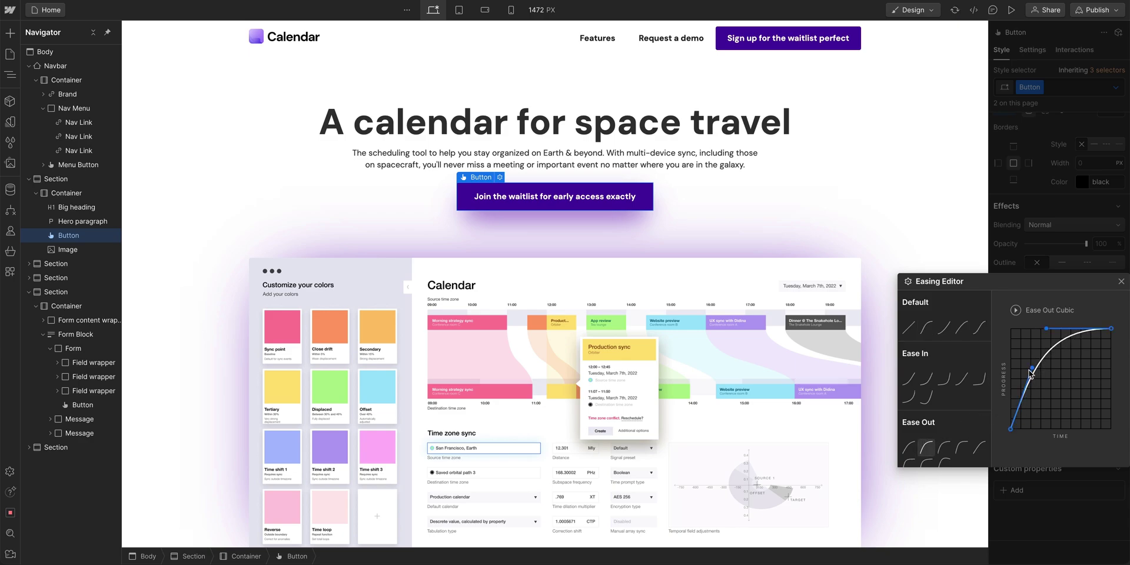
mouse_move(1030, 368)
left_mouse_down()
mouse_move(1009, 333)
mouse_move(1029, 344)
mouse_move(1004, 318)
mouse_move(1025, 345)
left_mouse_up()
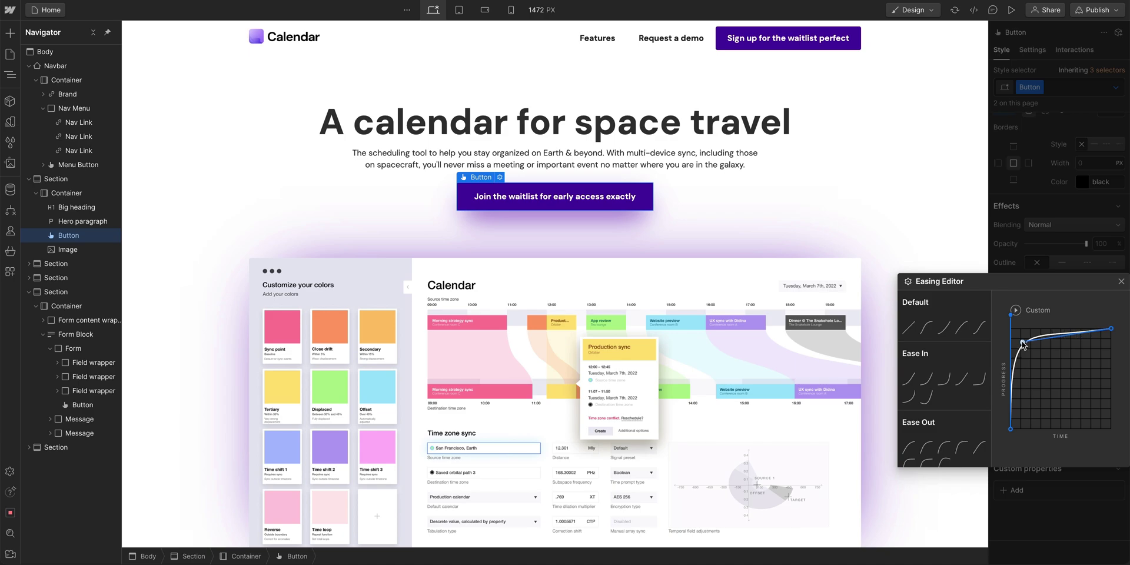
left_click(1032, 267)
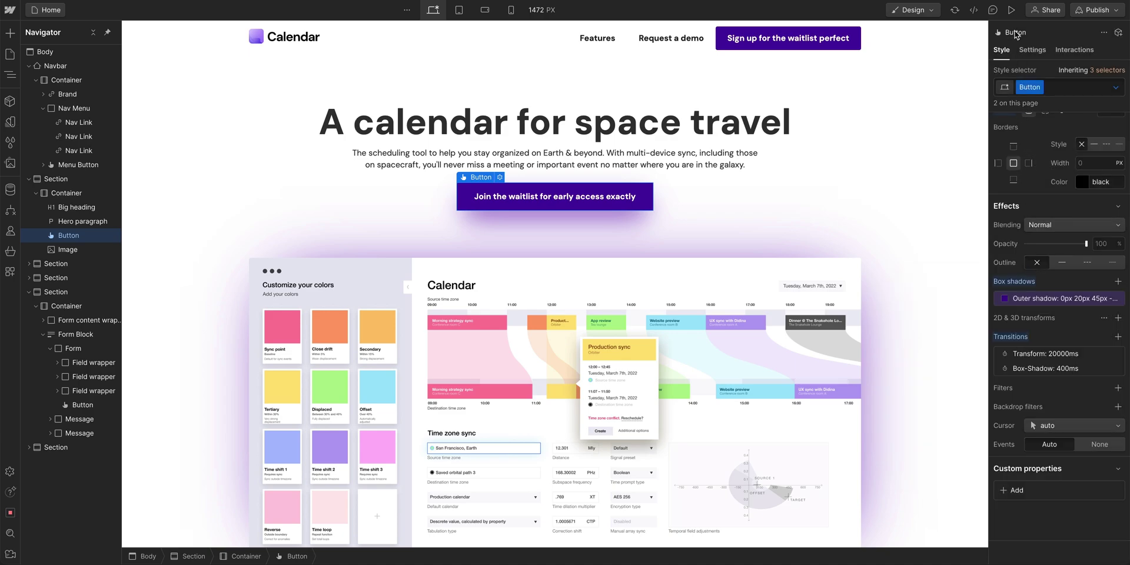
left_click(1011, 10)
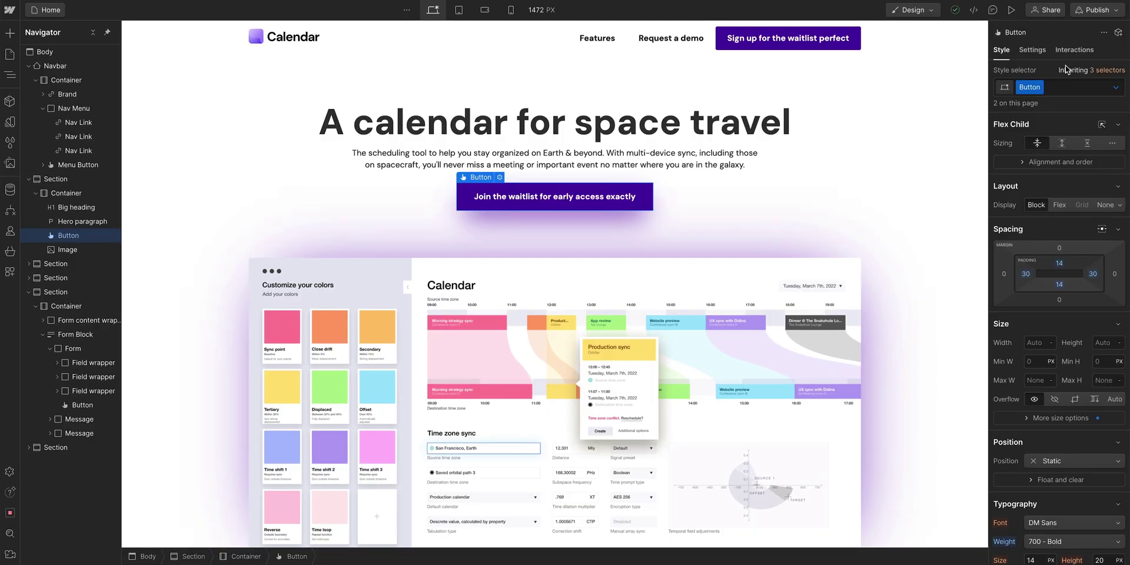
- In Interactions, add a Page load trigger that starts a new timed animation
left_click(1076, 52)
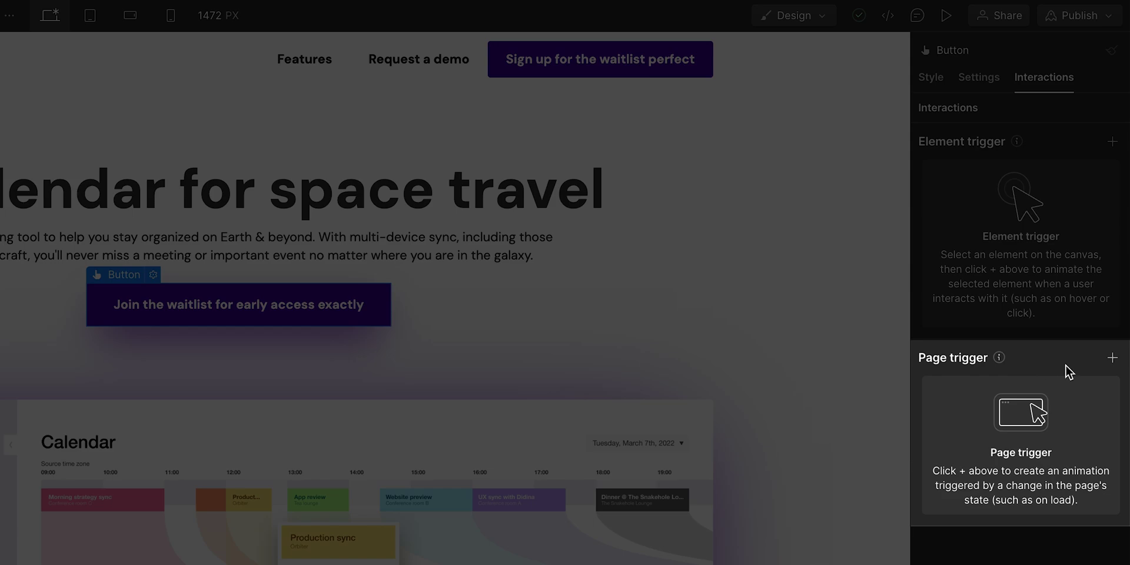
left_click(1112, 359)
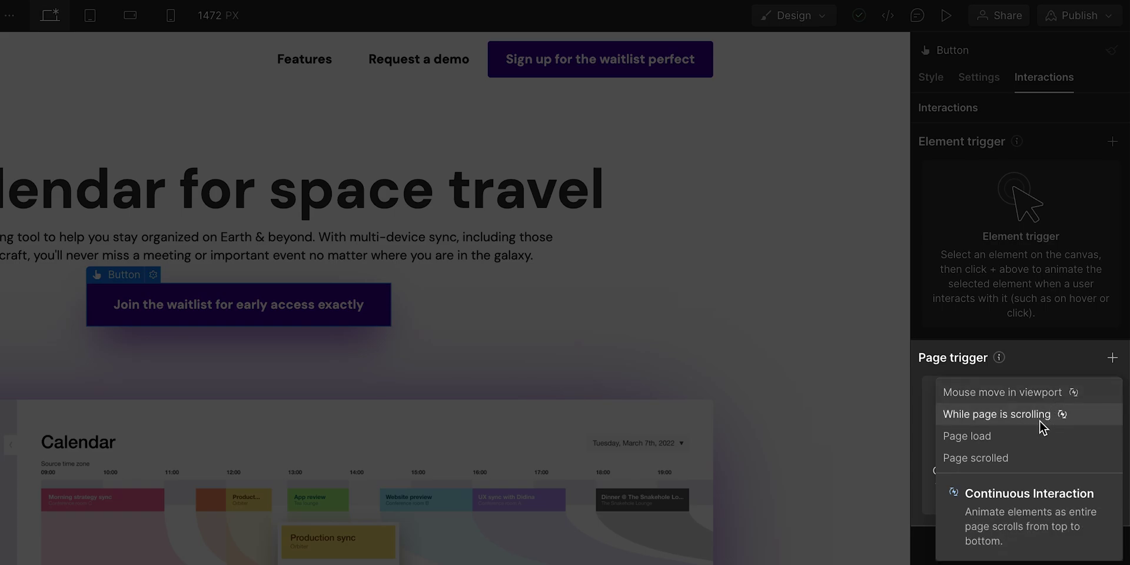
left_click(994, 438)
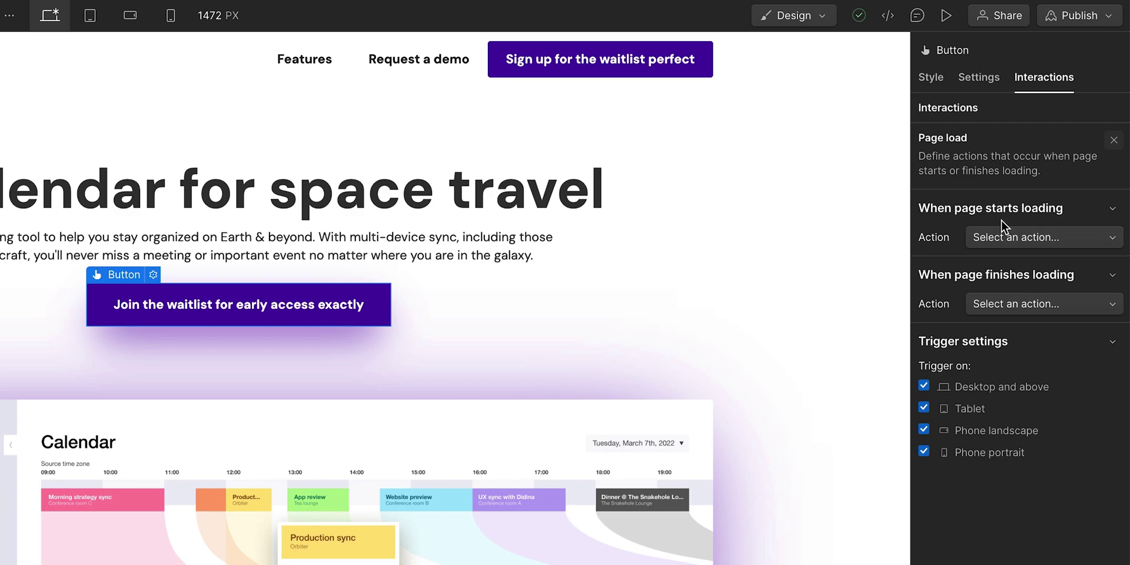
left_click(1059, 243)
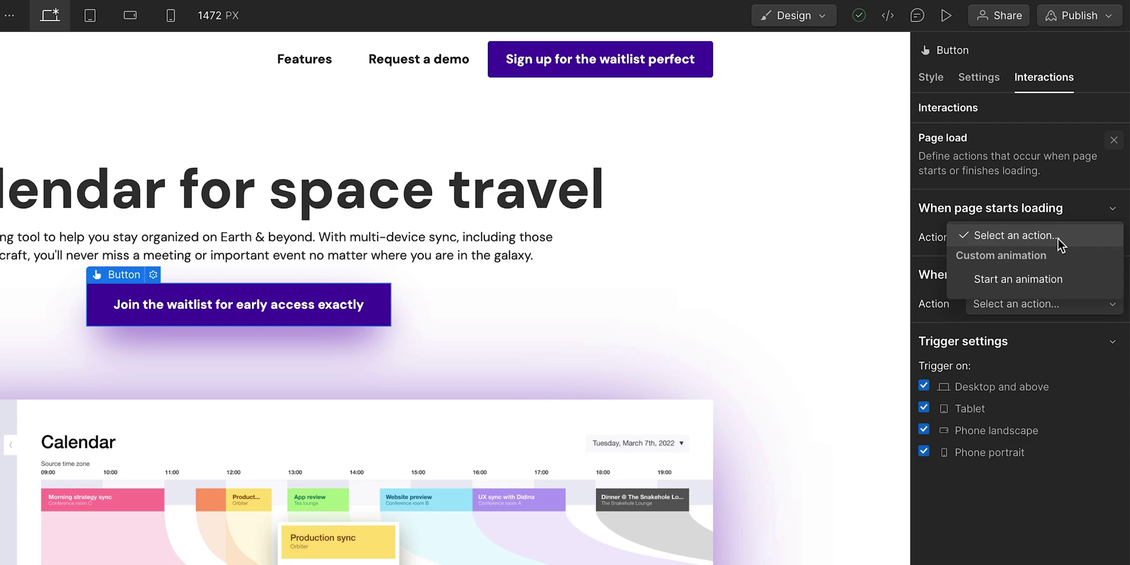
left_click(1070, 279)
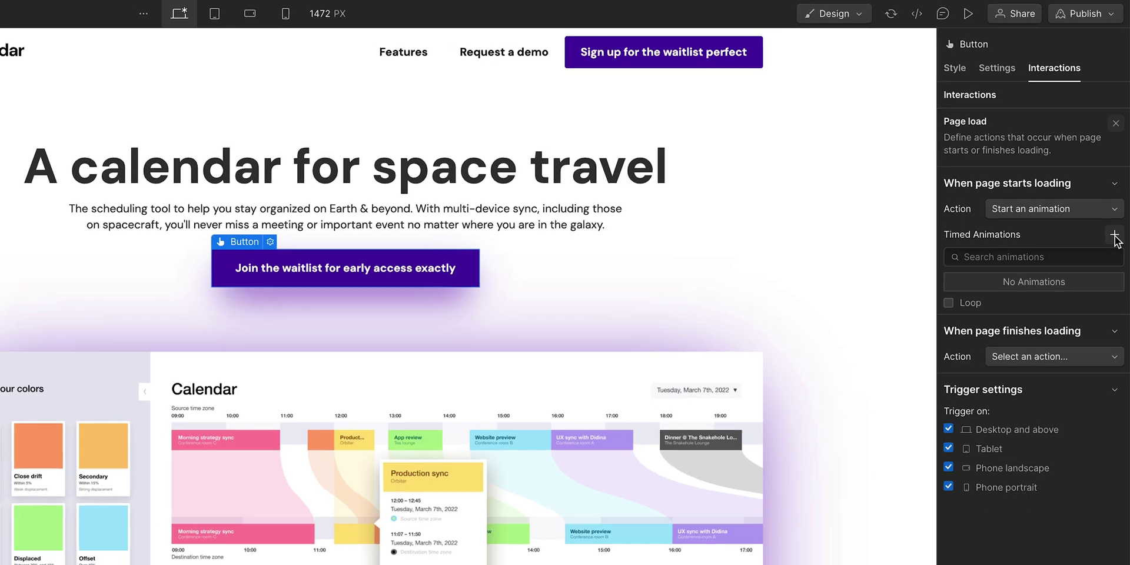
left_click(1112, 266)
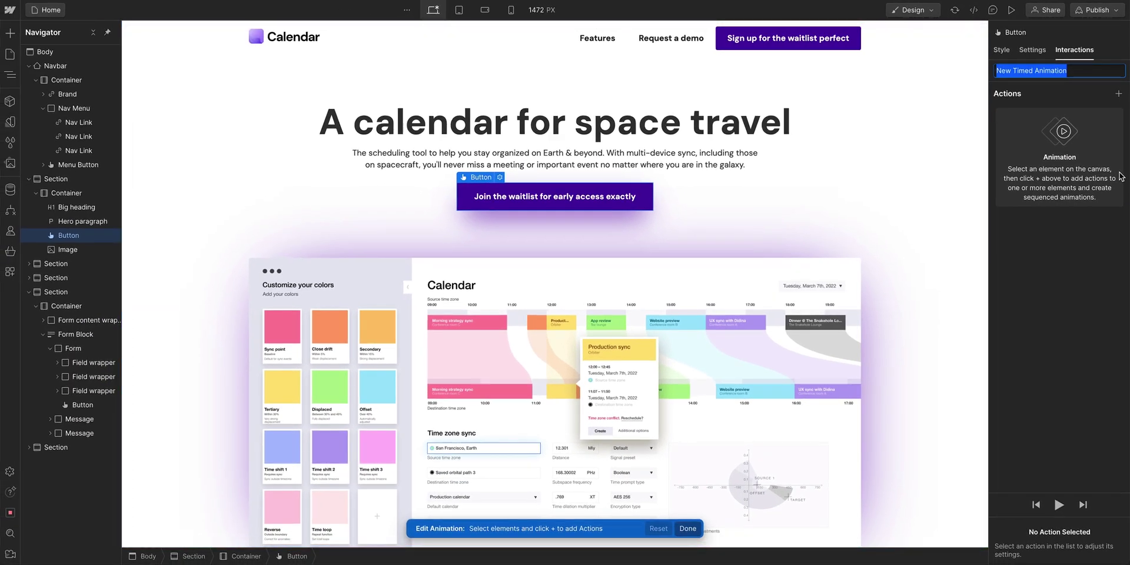
- Name the animation 'Our first animation', add a rightward Move on the Big heading, and preview
type("Our")
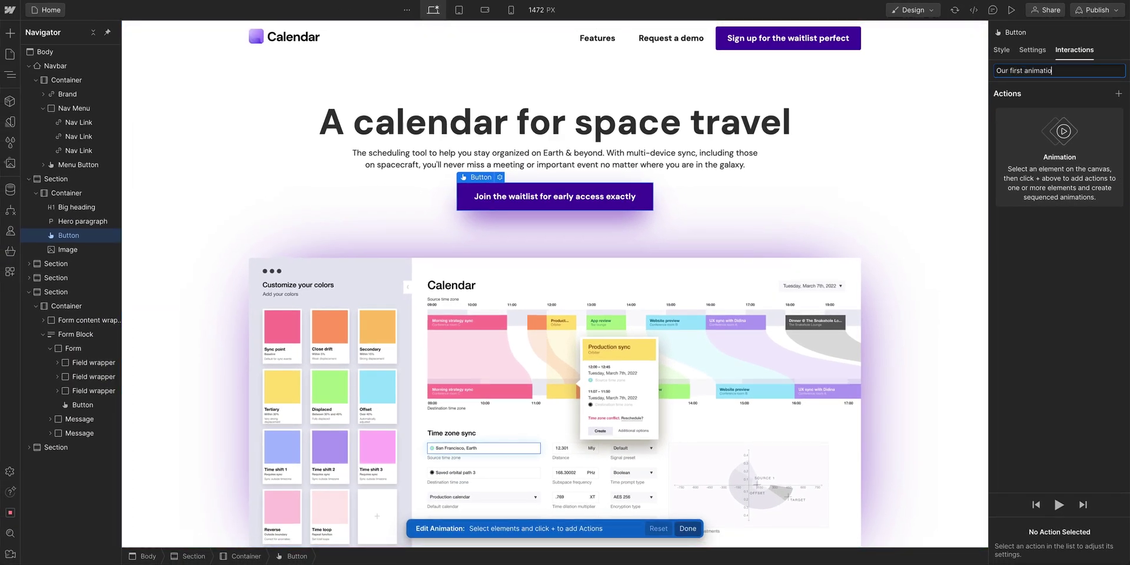
key("Return")
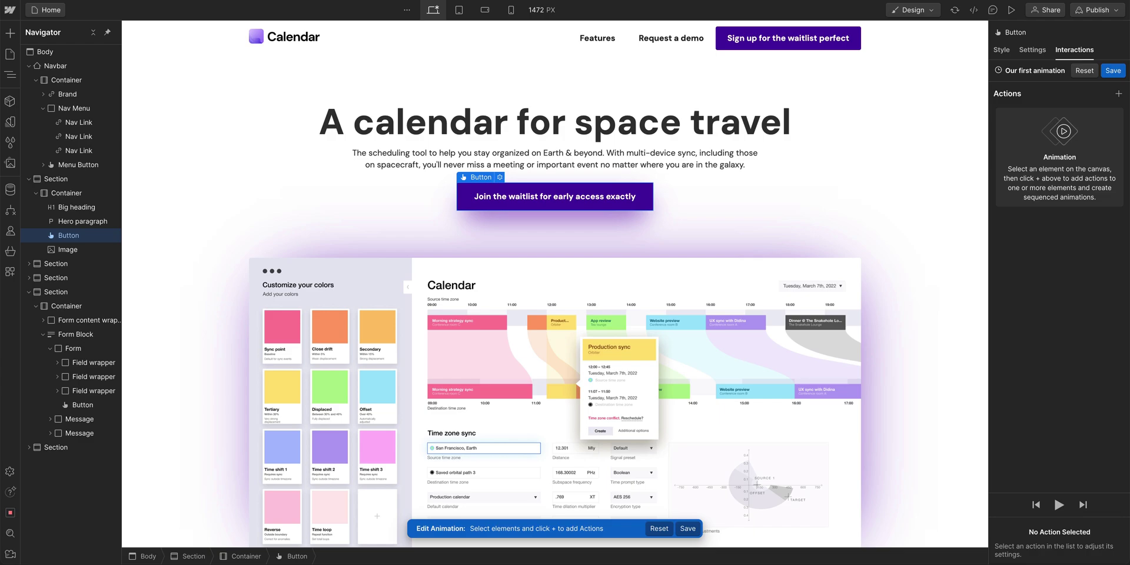
left_click(706, 134)
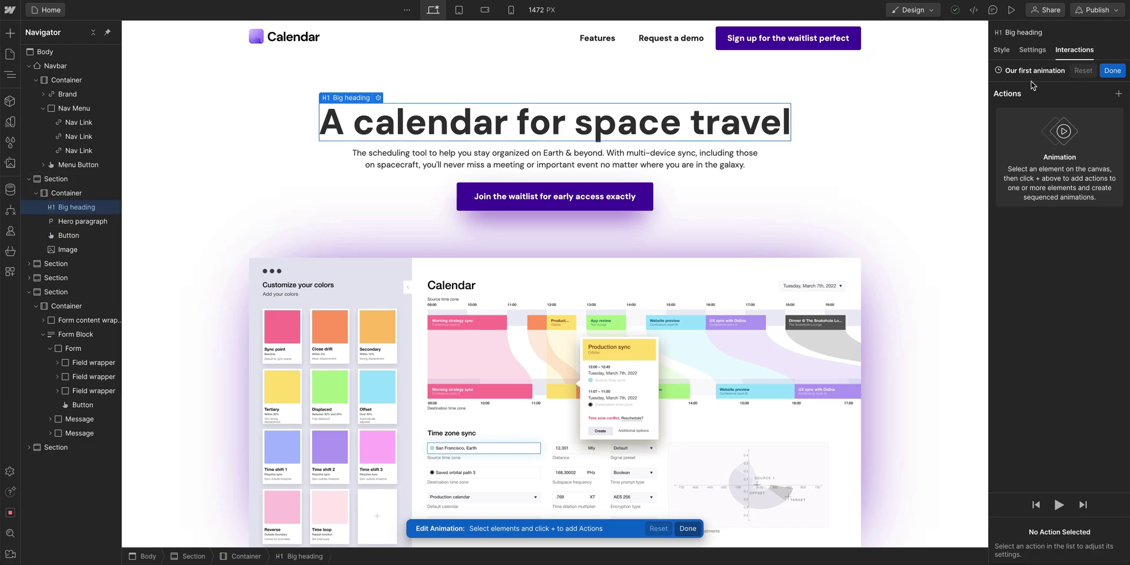
left_click(1118, 94)
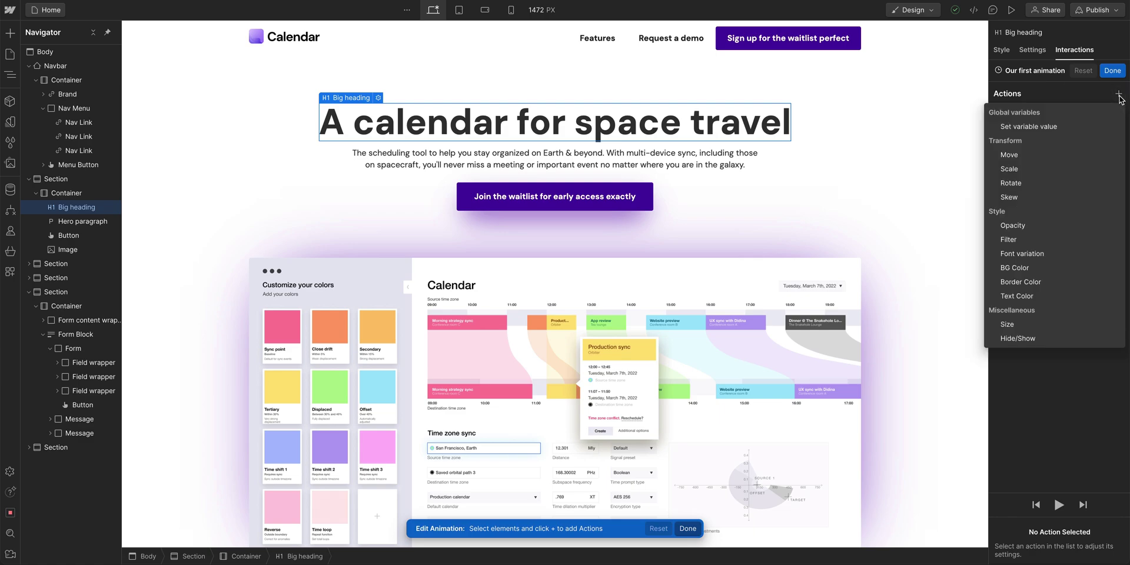
left_click(1027, 157)
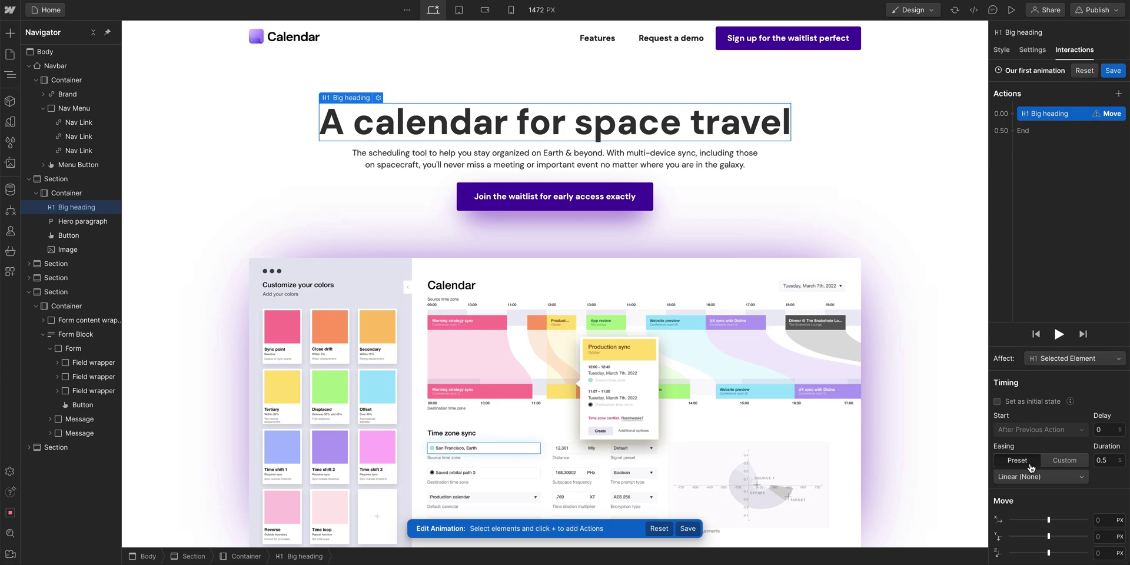
left_click_drag(1047, 520, 1085, 520)
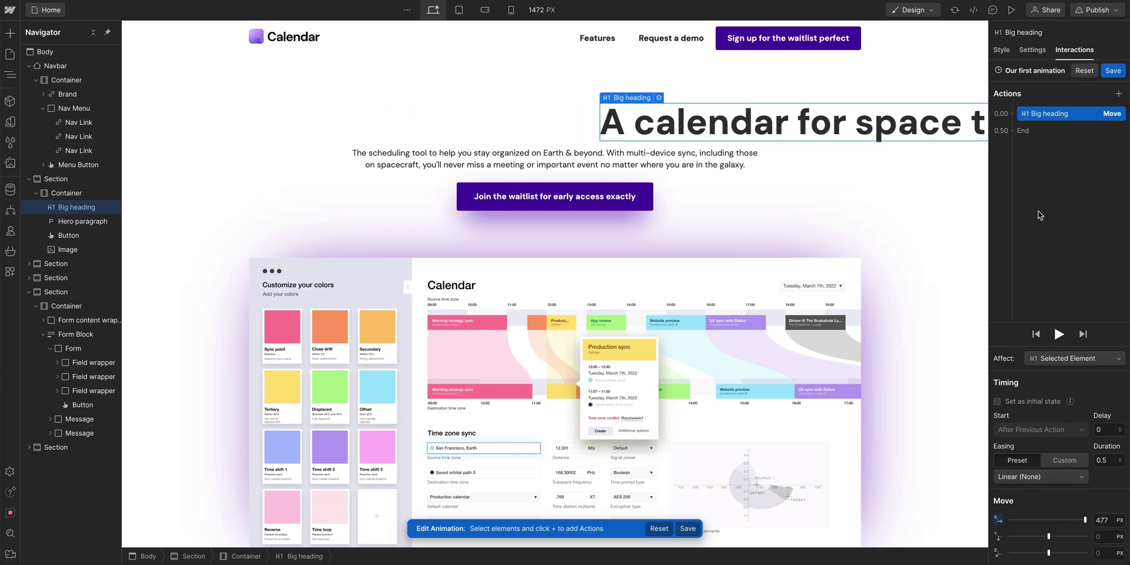
left_click(1011, 10)
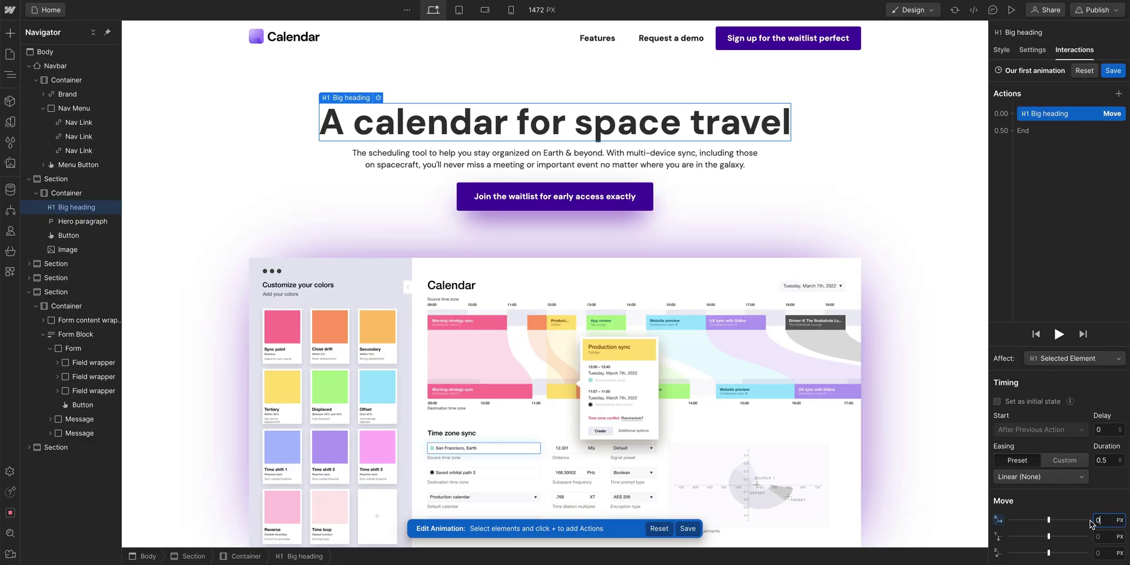
- Offset the heading's Move 40 px on Y, play it, and make it the initial state
left_click_drag(1050, 538, 1051, 536)
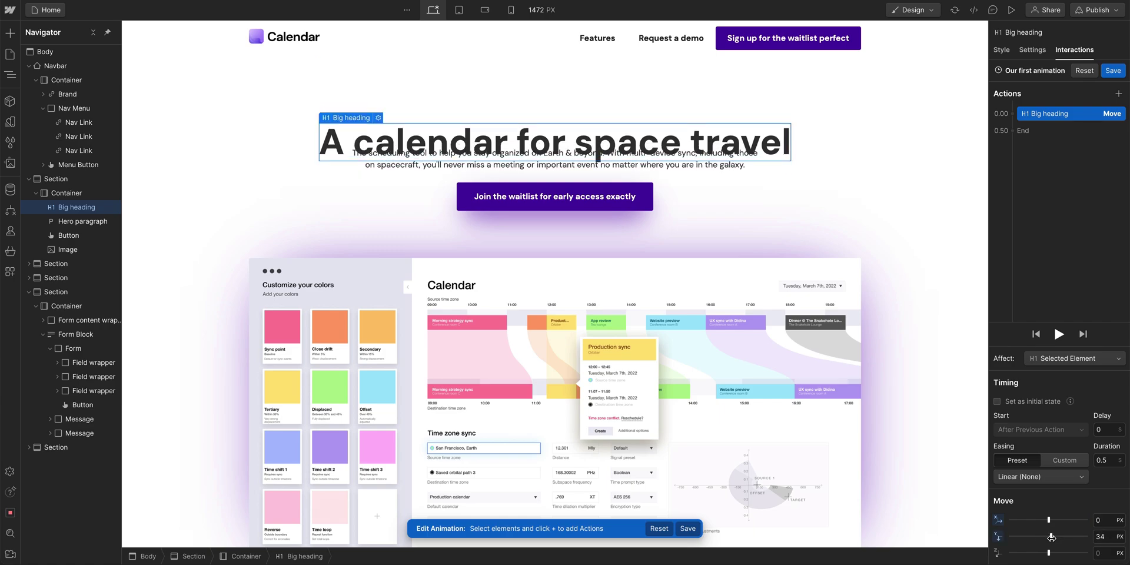
key("Return")
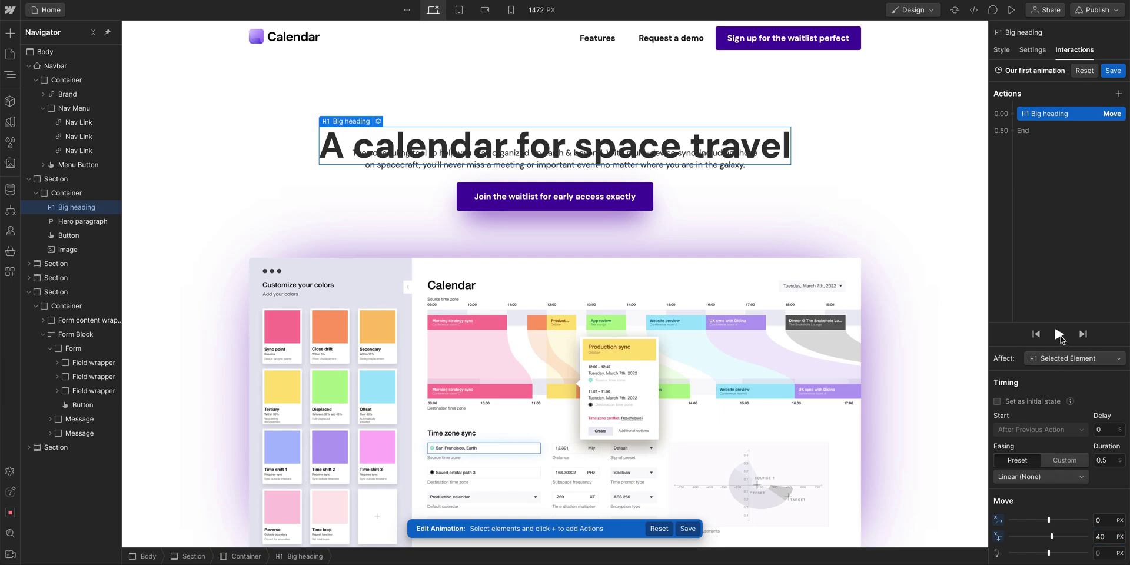
left_click(1059, 337)
left_click(996, 401)
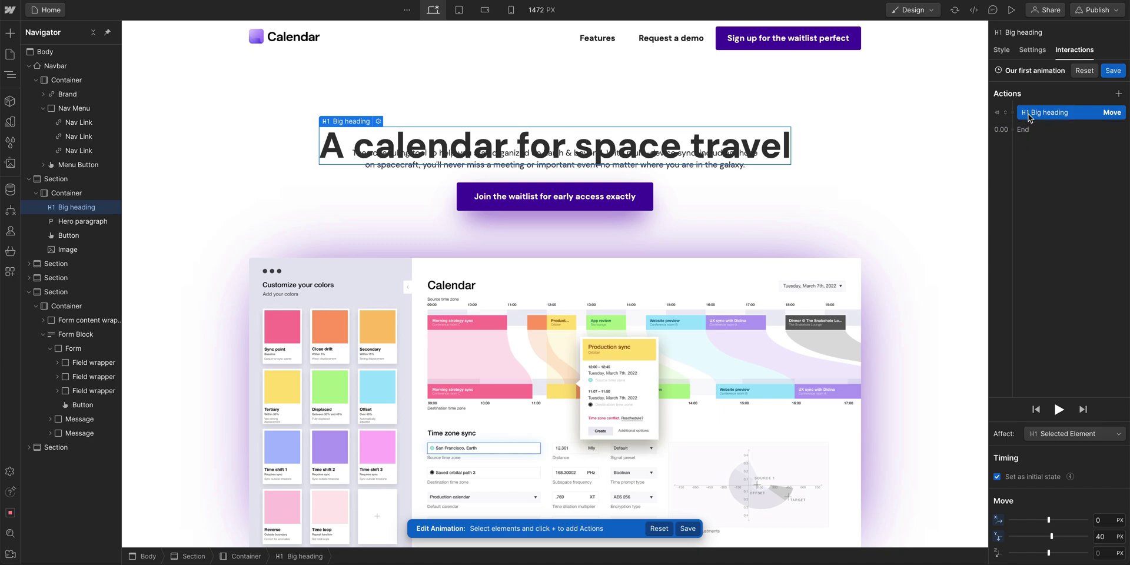
- Add a second Move action that returns the Big heading's Y offset from 40 px to 0
left_click(1015, 131)
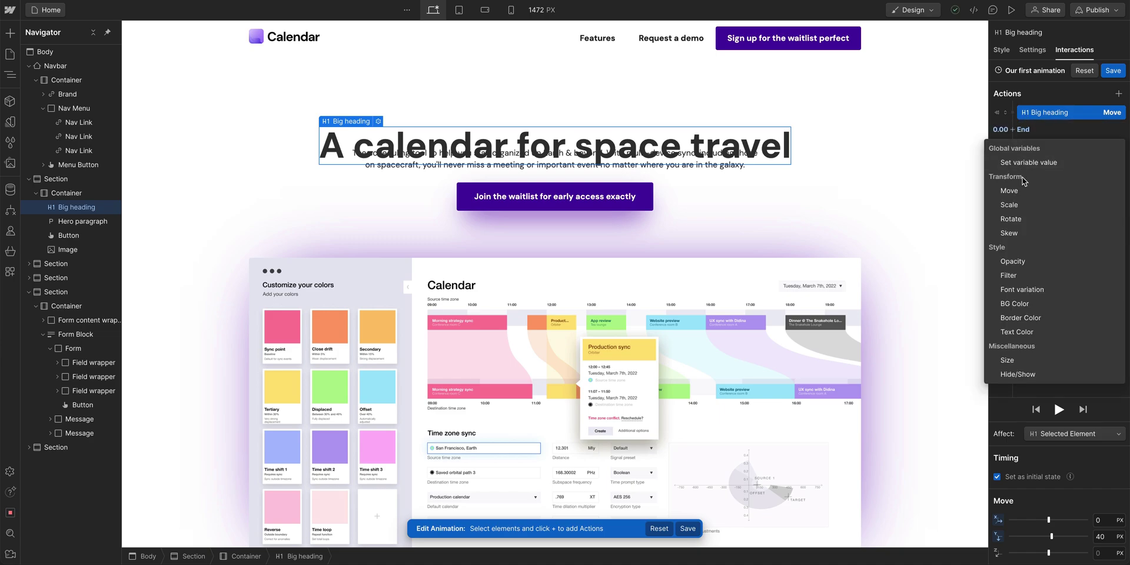
left_click(1023, 192)
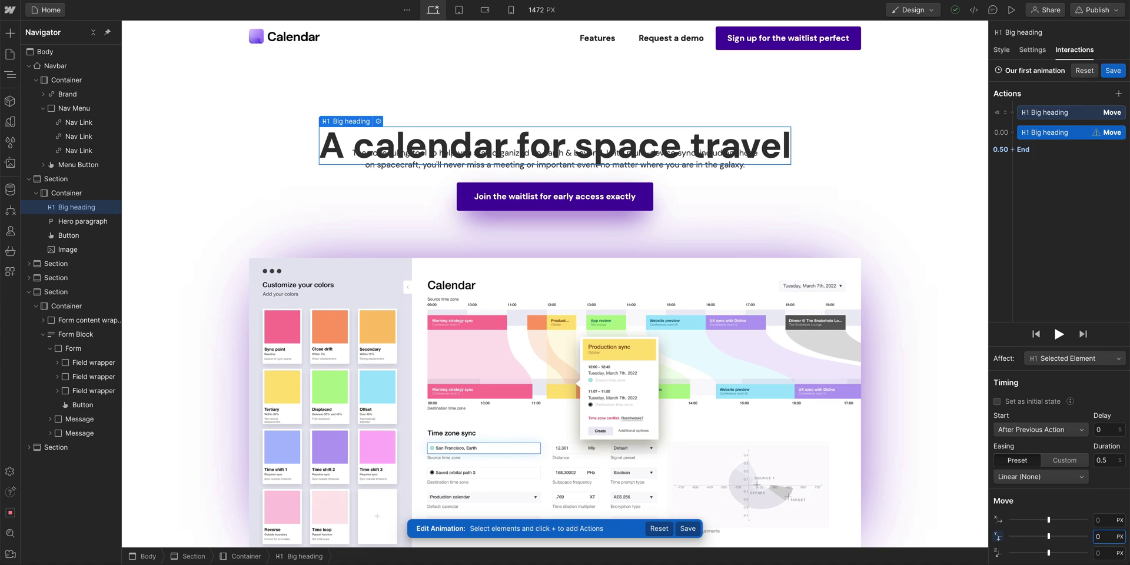
type("0")
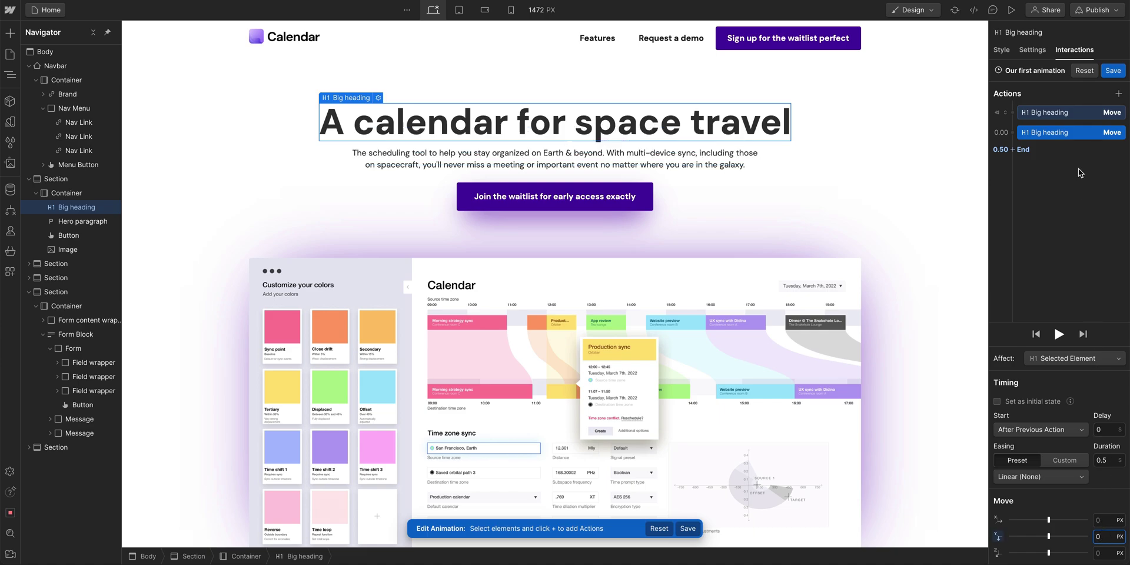
left_click(1065, 112)
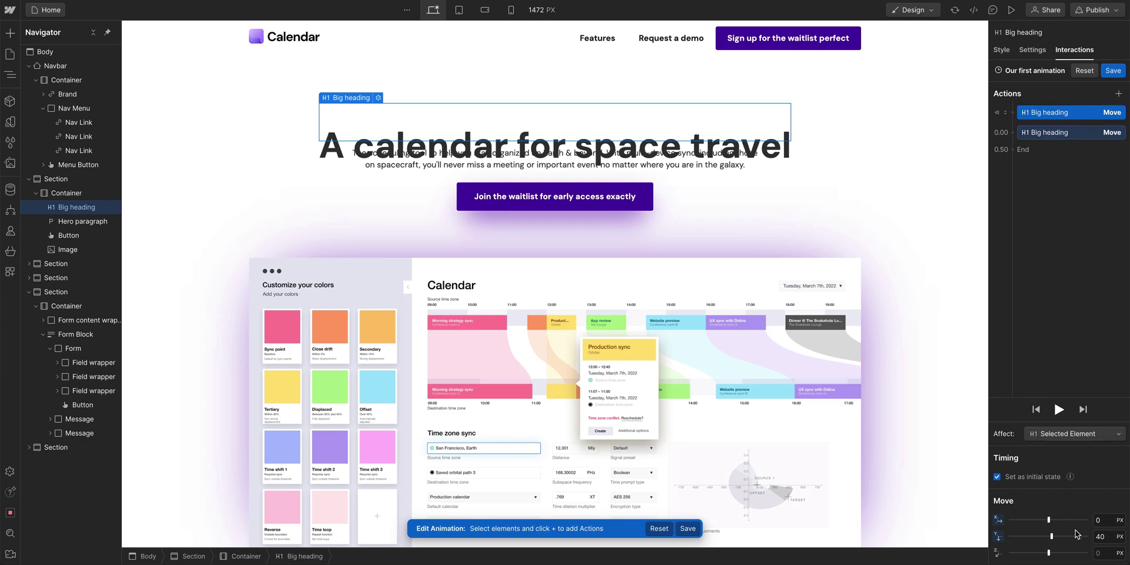
left_click(1074, 134)
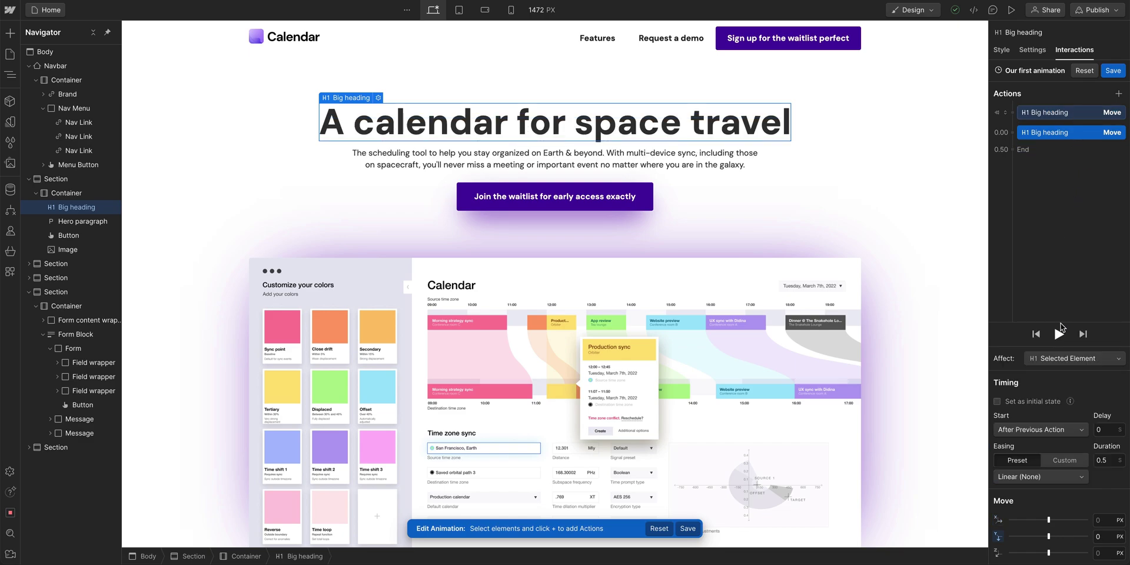
- Give the heading's second Move In Out Quart easing and a 1-second duration, previewing the result
left_click(1059, 334)
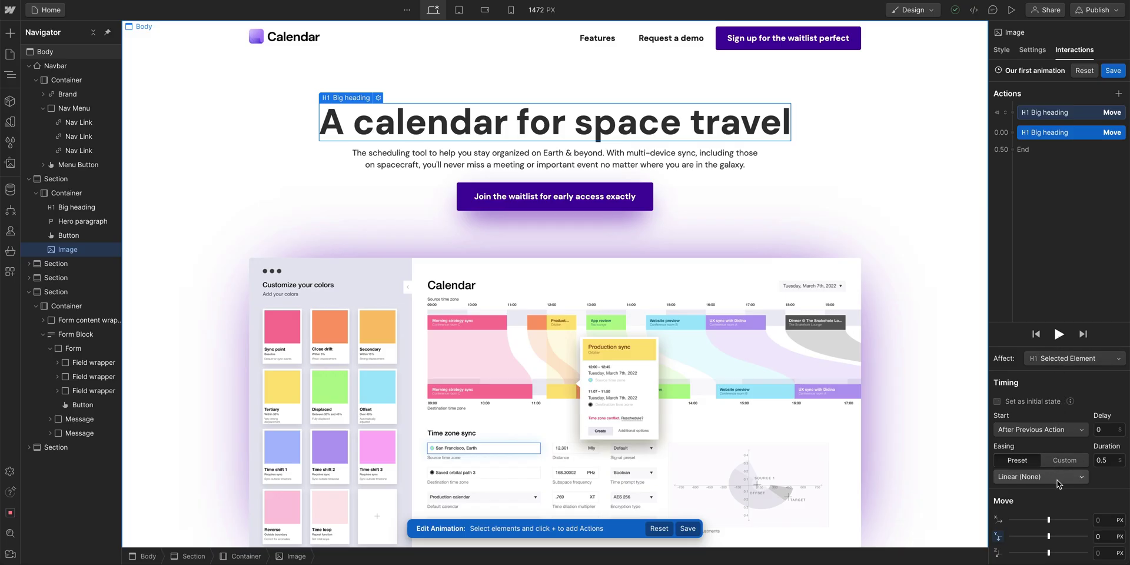
left_click(1040, 476)
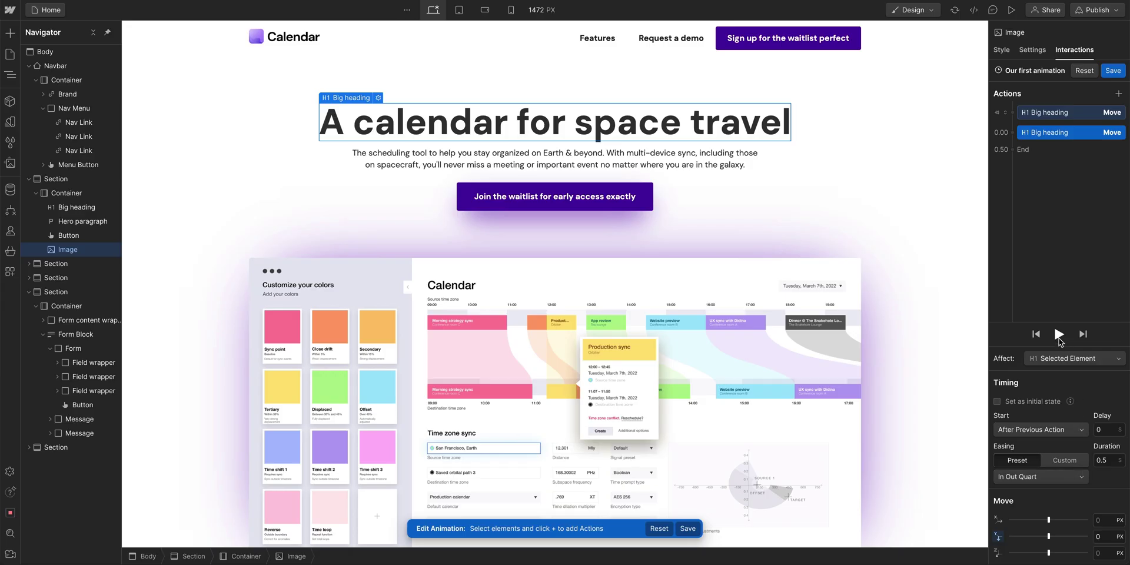
left_click(1058, 338)
left_click(1058, 334)
- Add an Opacity 0 starting action and an Opacity 100 fade-in action to the Big heading
left_click(1012, 113)
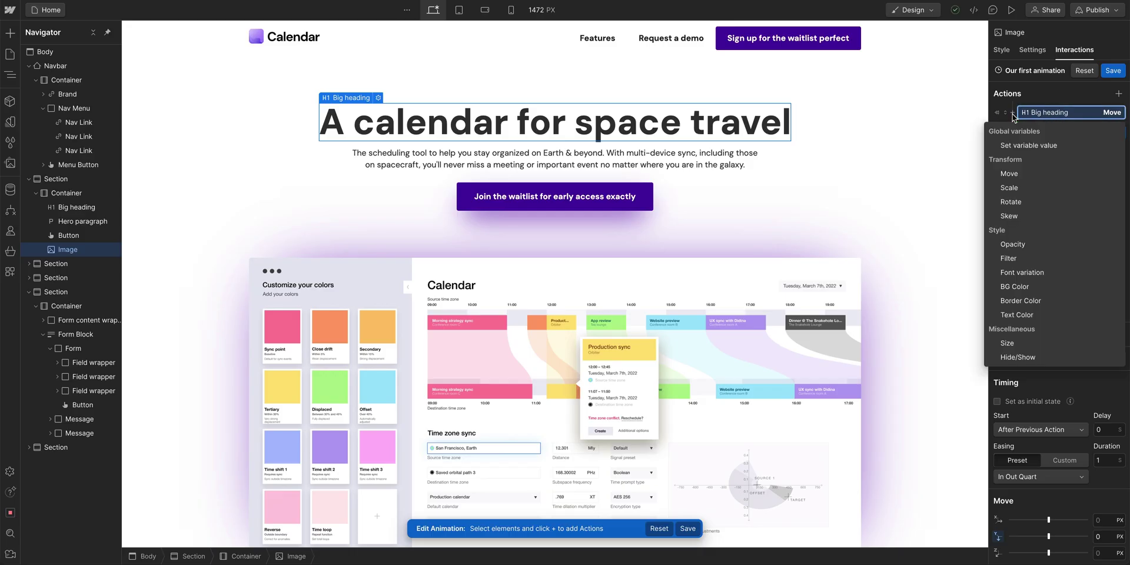
left_click(1029, 245)
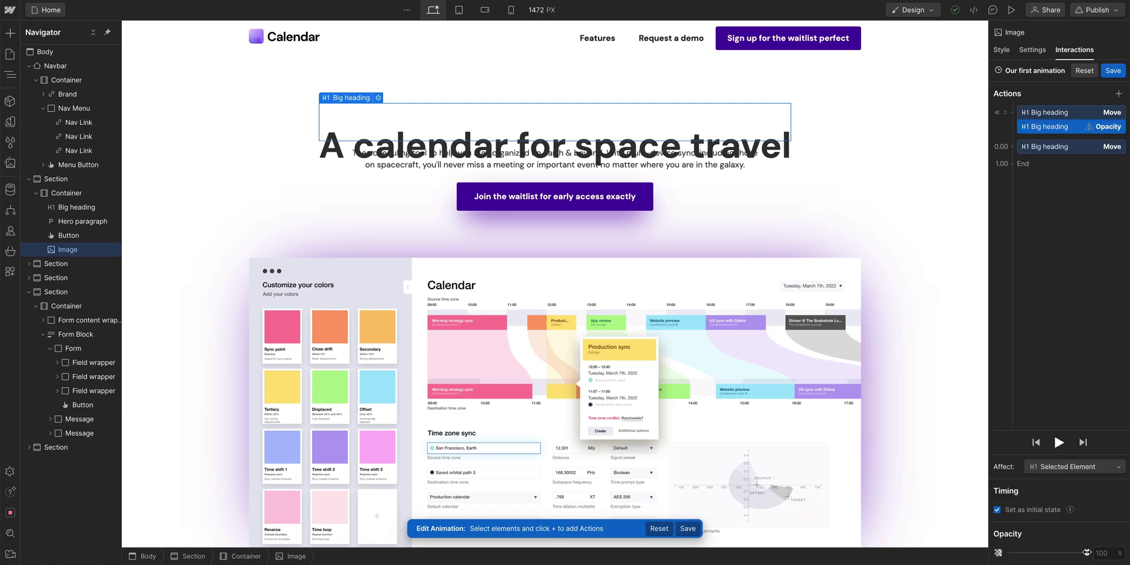
left_click_drag(1086, 552, 1010, 553)
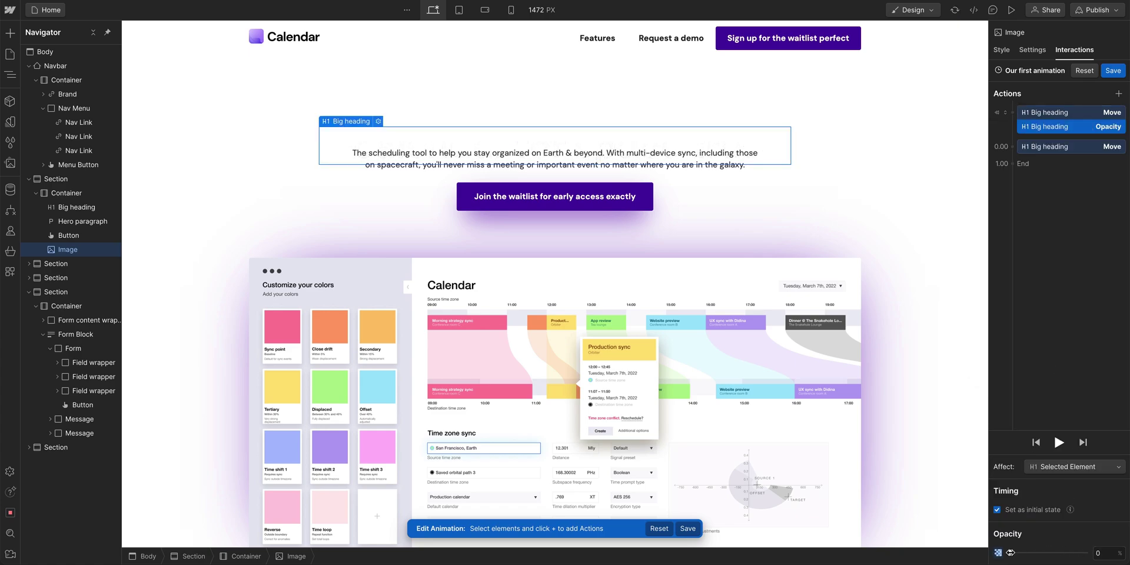
left_click(1059, 442)
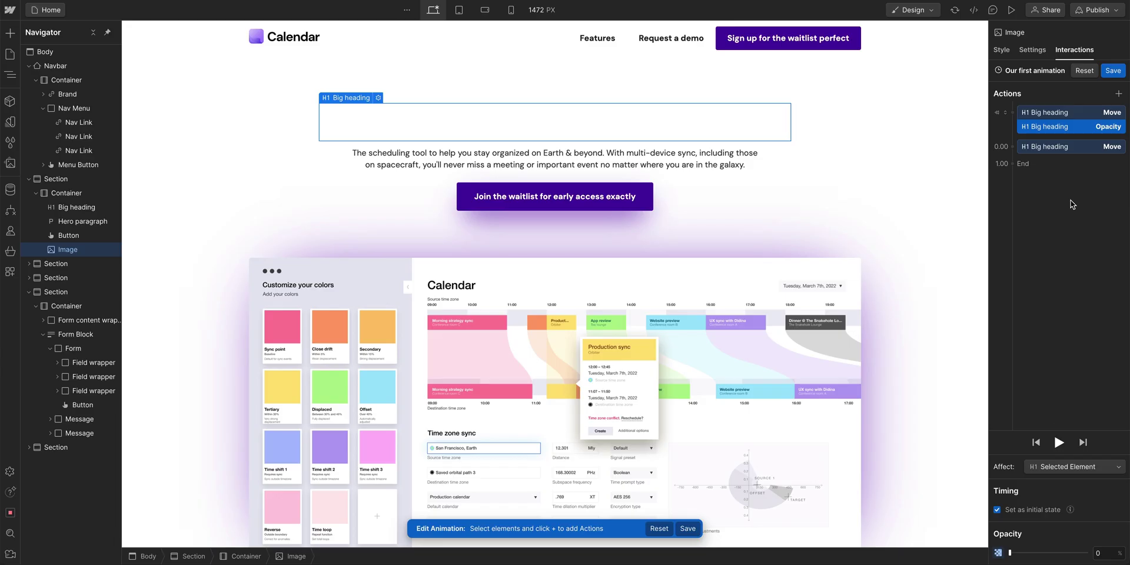
left_click(1013, 148)
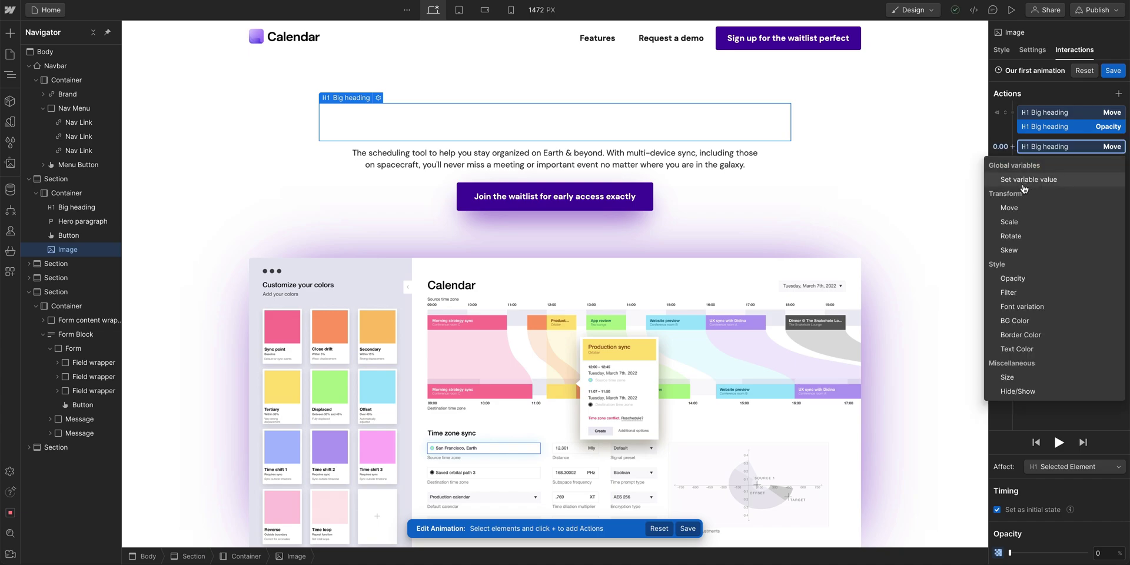
left_click(1039, 281)
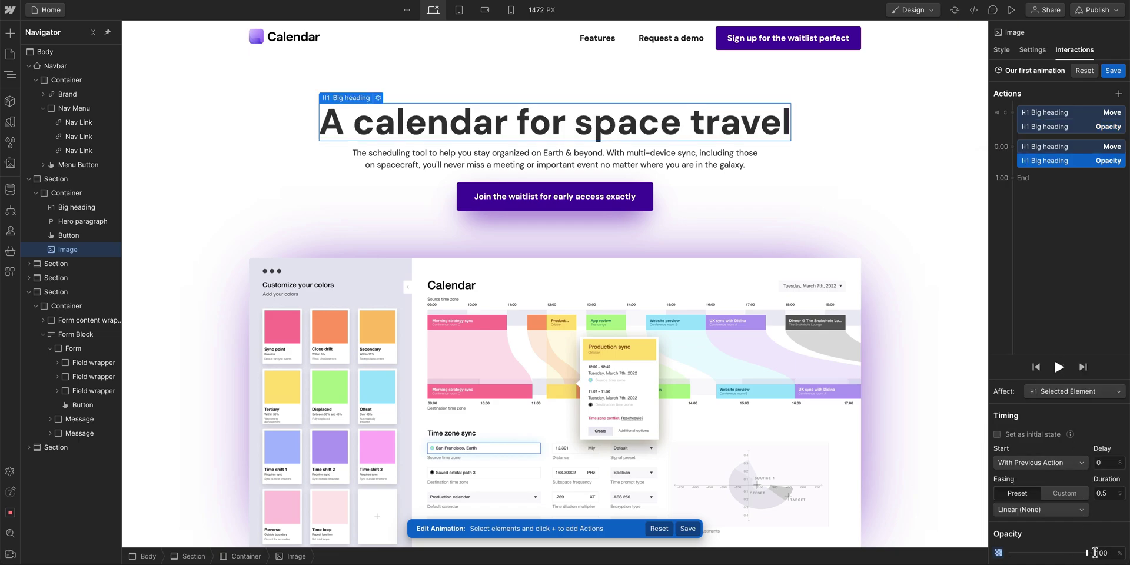
- Set the heading's 0.00-step Move and Opacity actions to In Out Quart easing over 1 second
left_click(1058, 367)
left_click(1059, 147, "shift")
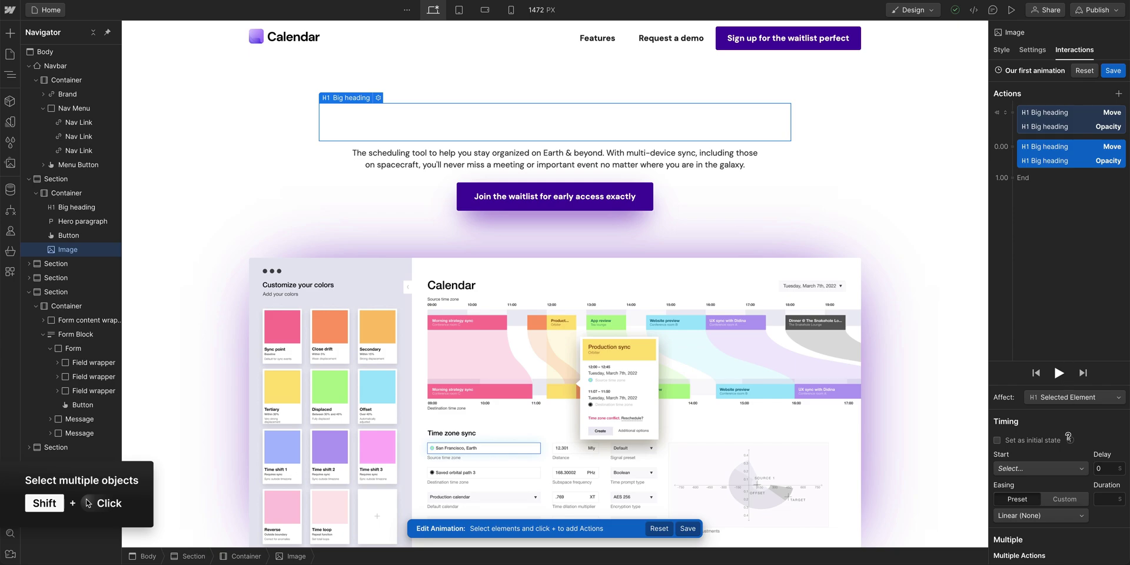
left_click(1040, 515)
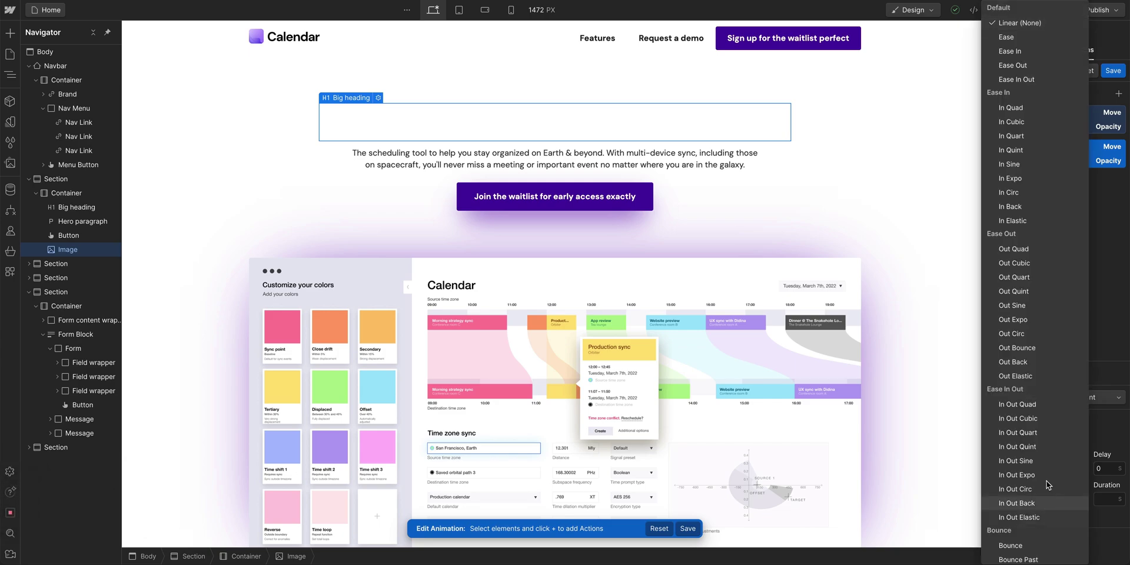
left_click(1043, 439)
left_click(1106, 499)
type("1")
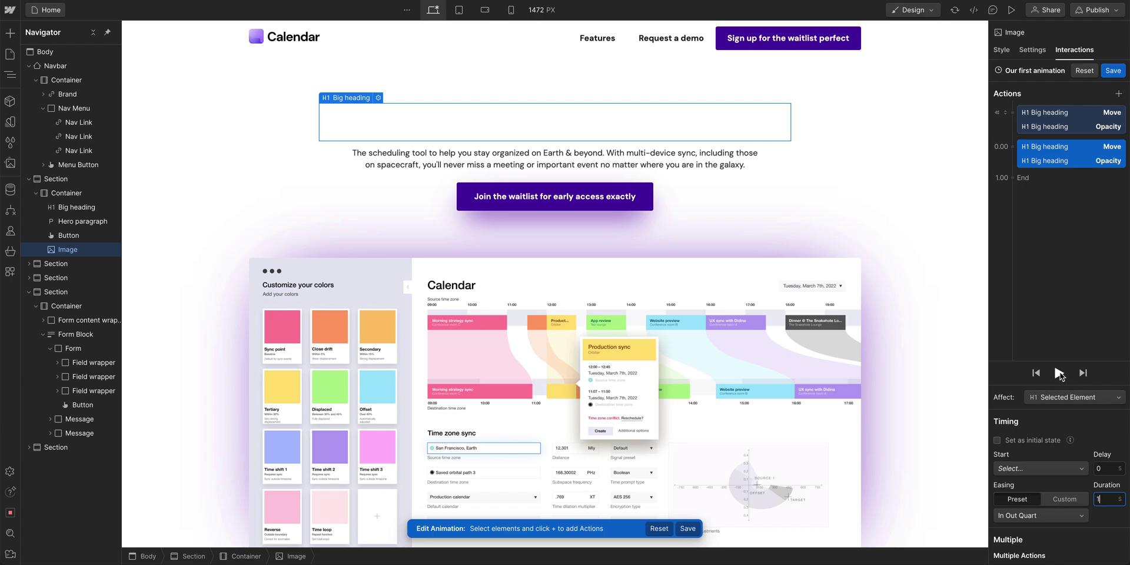
left_click(1058, 373)
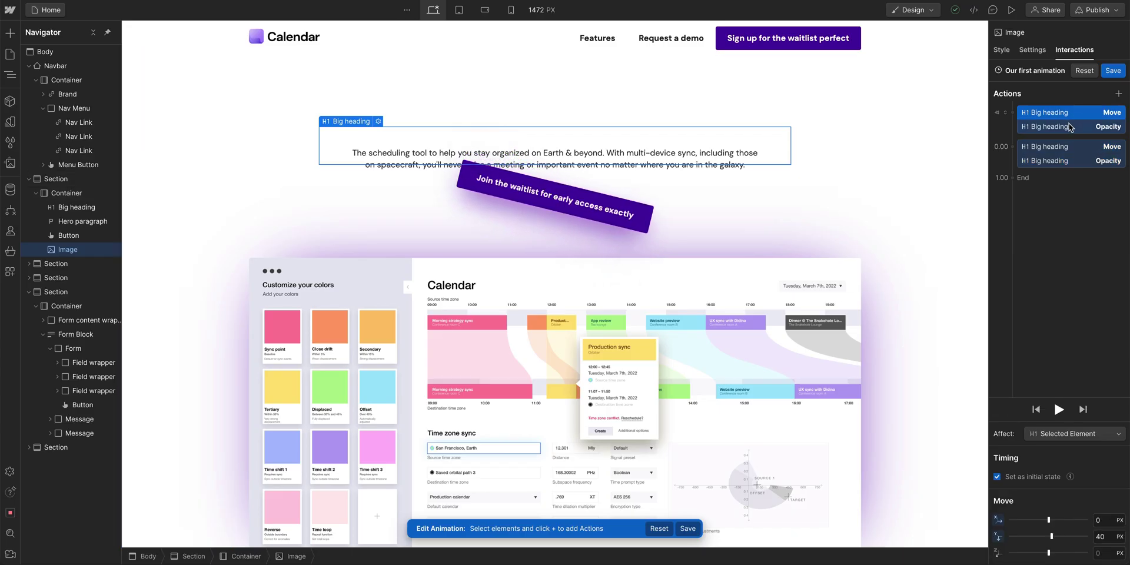
- Add Move and Opacity actions for the hero paragraph in the initial and 0.00 steps
left_click(1069, 149)
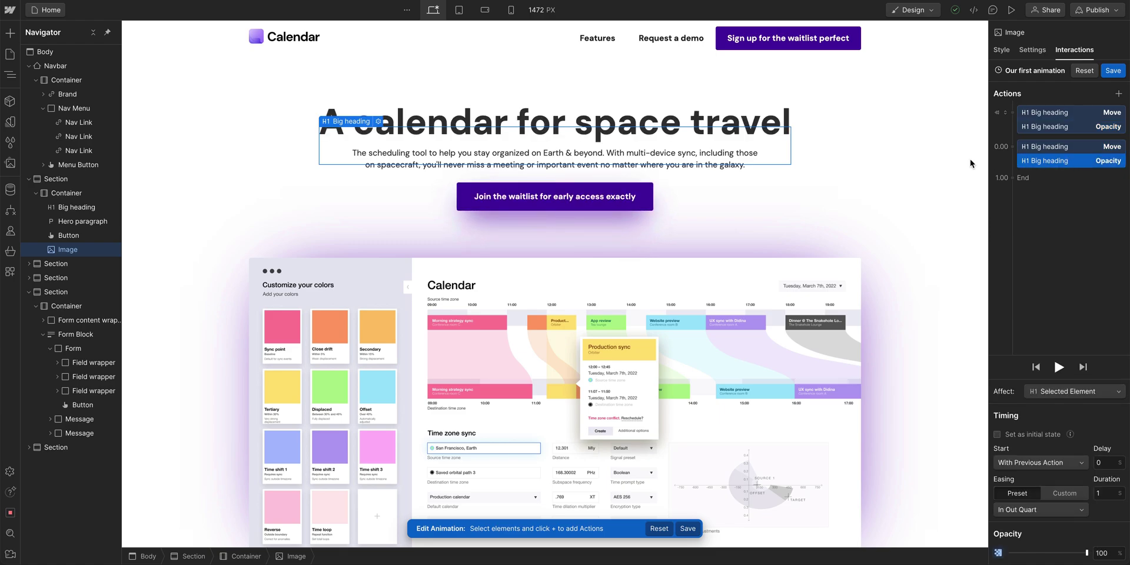
left_click(743, 162)
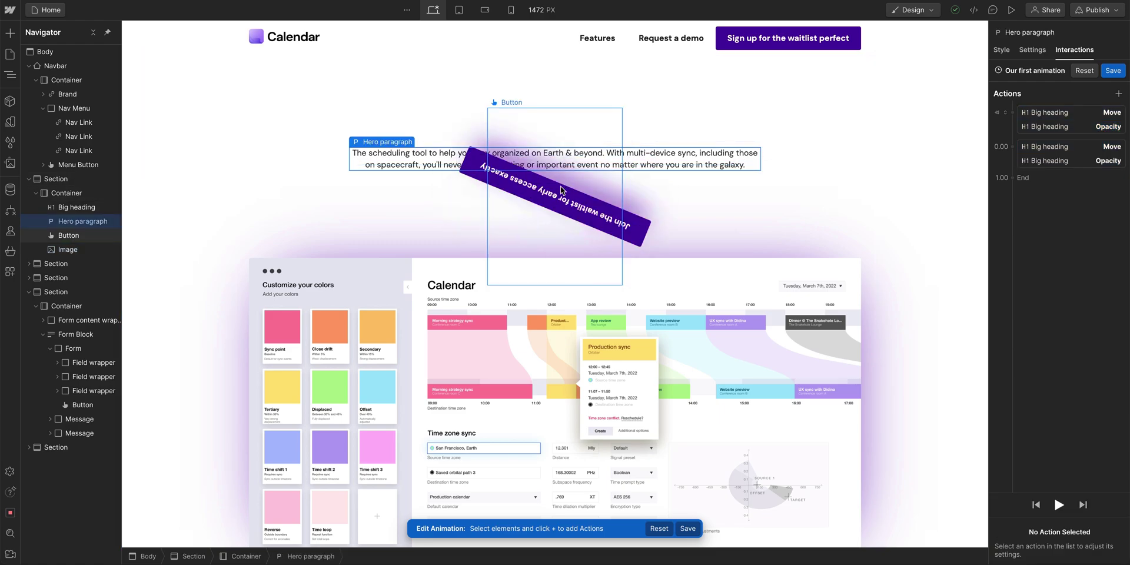
left_click(562, 203)
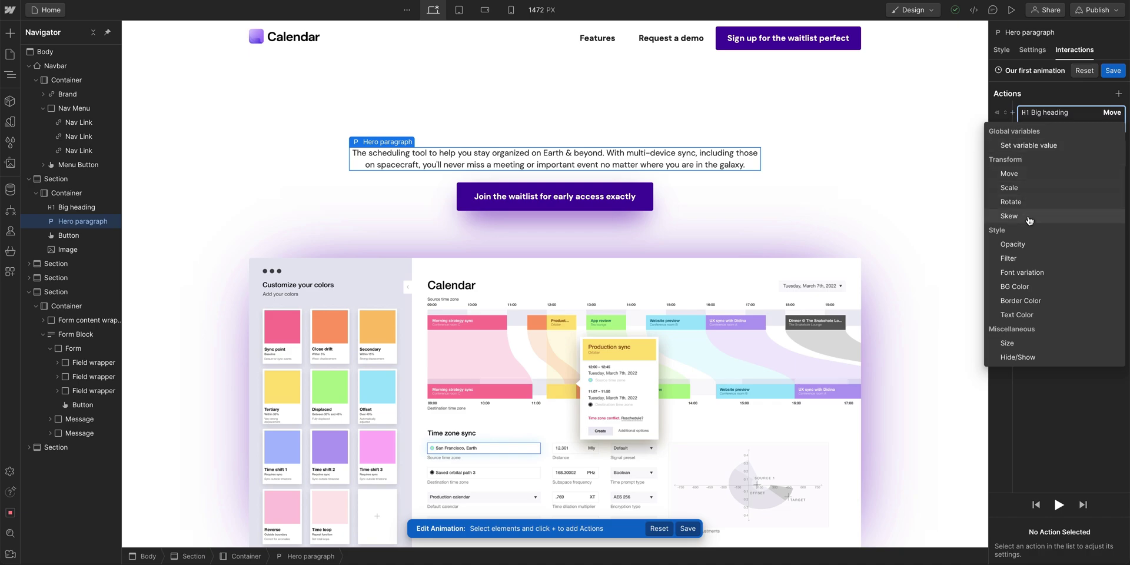
left_click(1028, 243)
left_click(1014, 115)
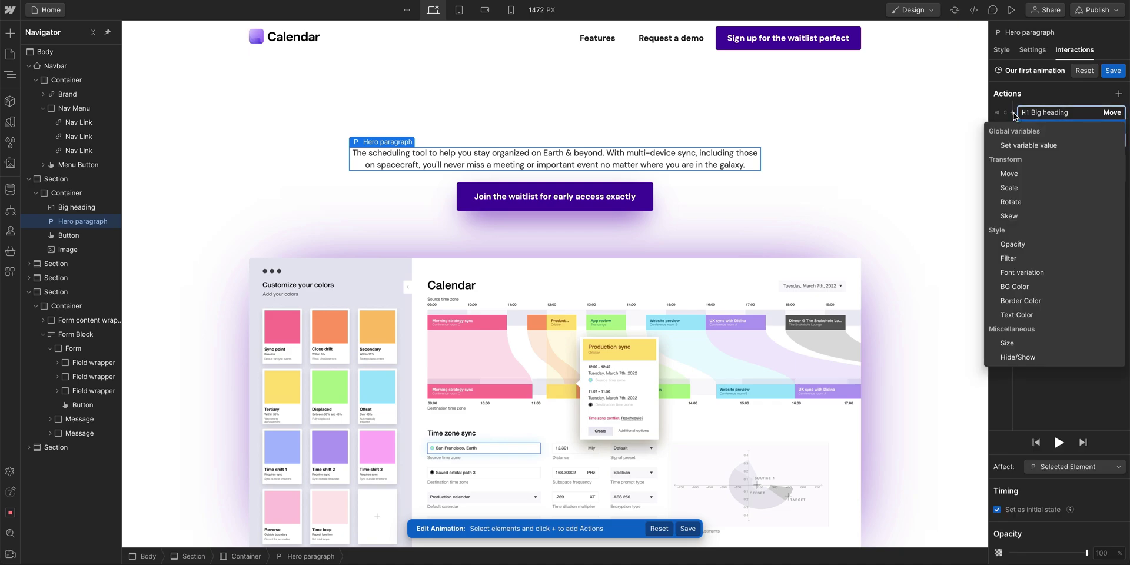
left_click(1023, 174)
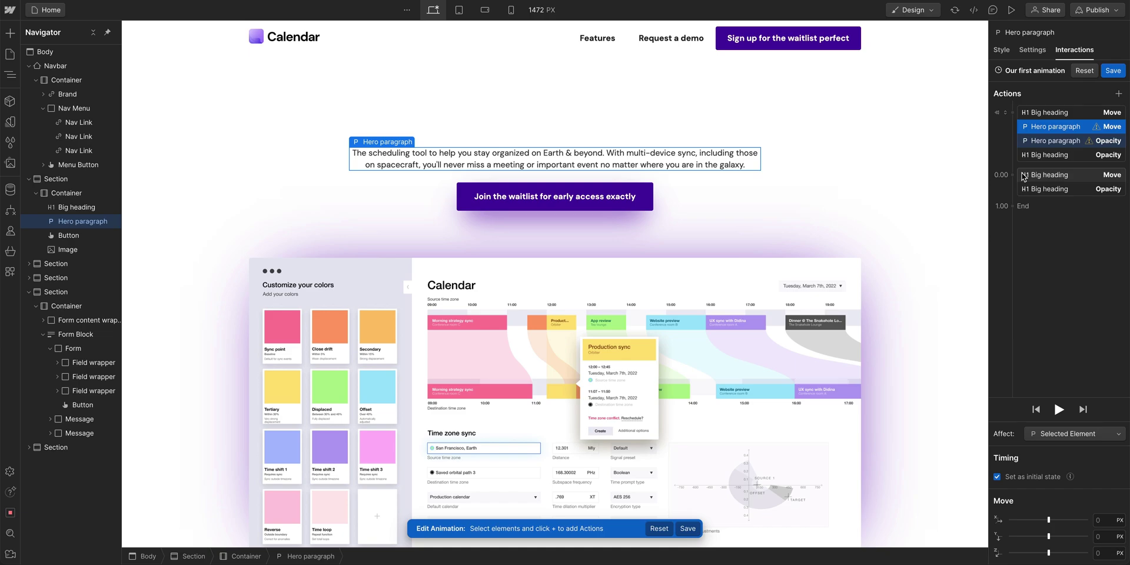
left_click(1014, 172)
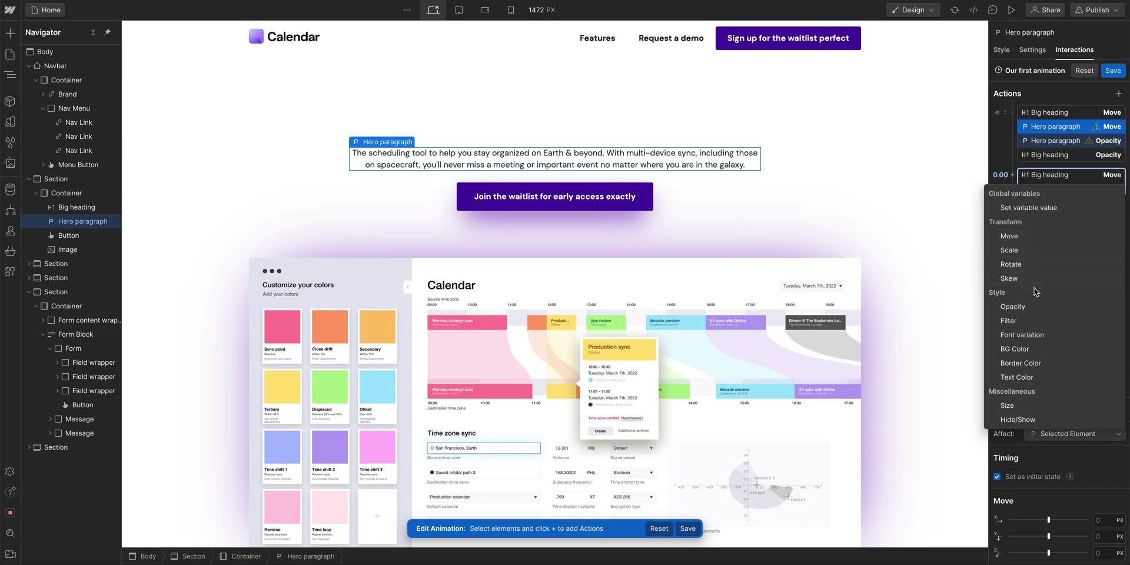
key("Escape")
left_click(1012, 175)
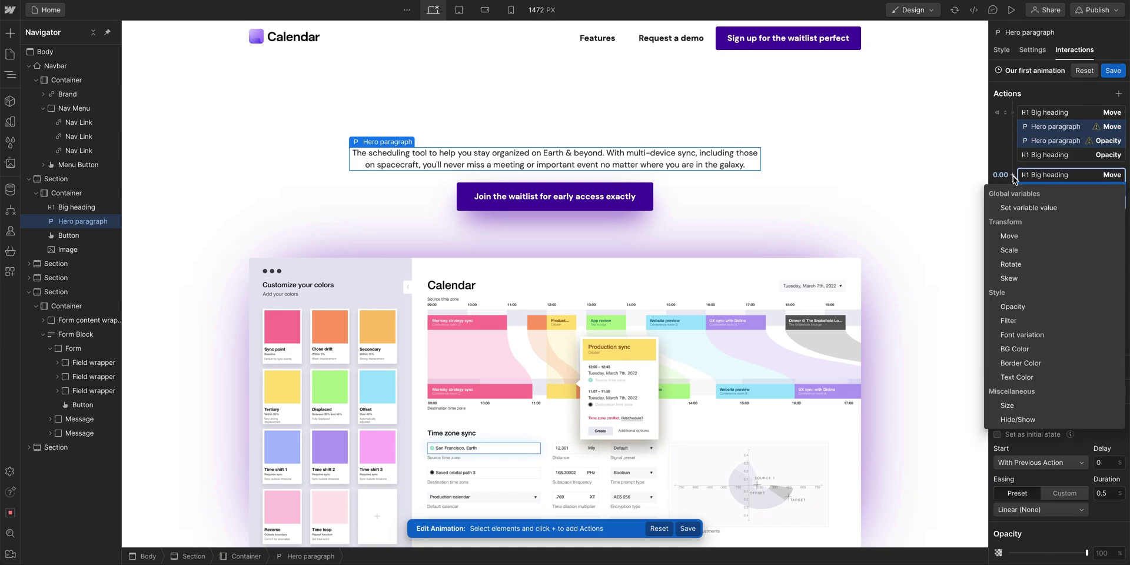
left_click(1026, 237)
- Add Move and Opacity actions for the waitlist button in both the initial and 0.00 steps
left_click(612, 203)
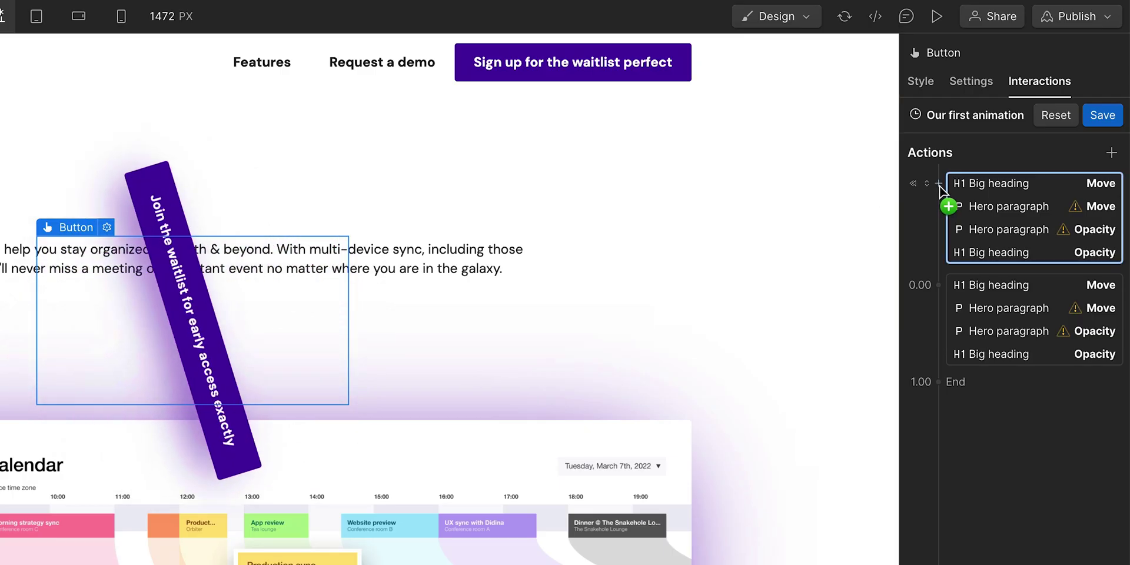
left_click(940, 187)
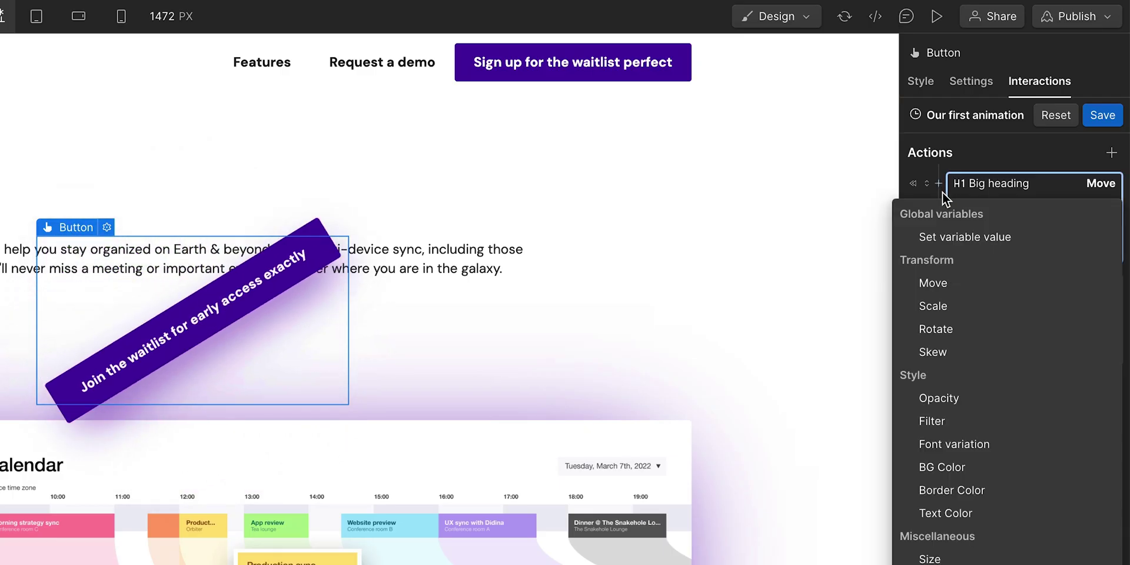
left_click(967, 391)
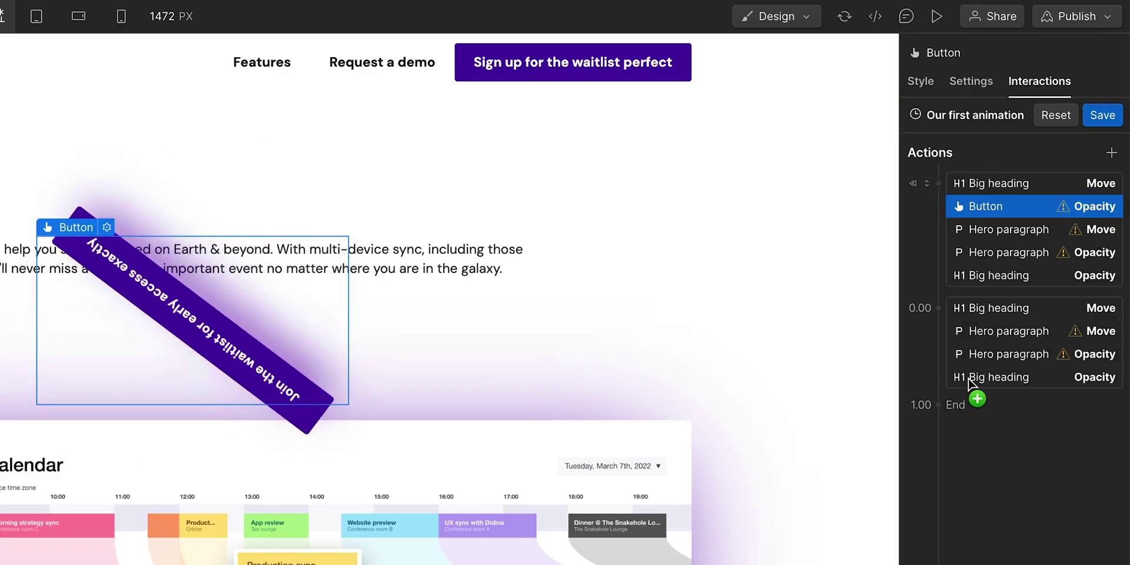
left_click(937, 184)
left_click(942, 283)
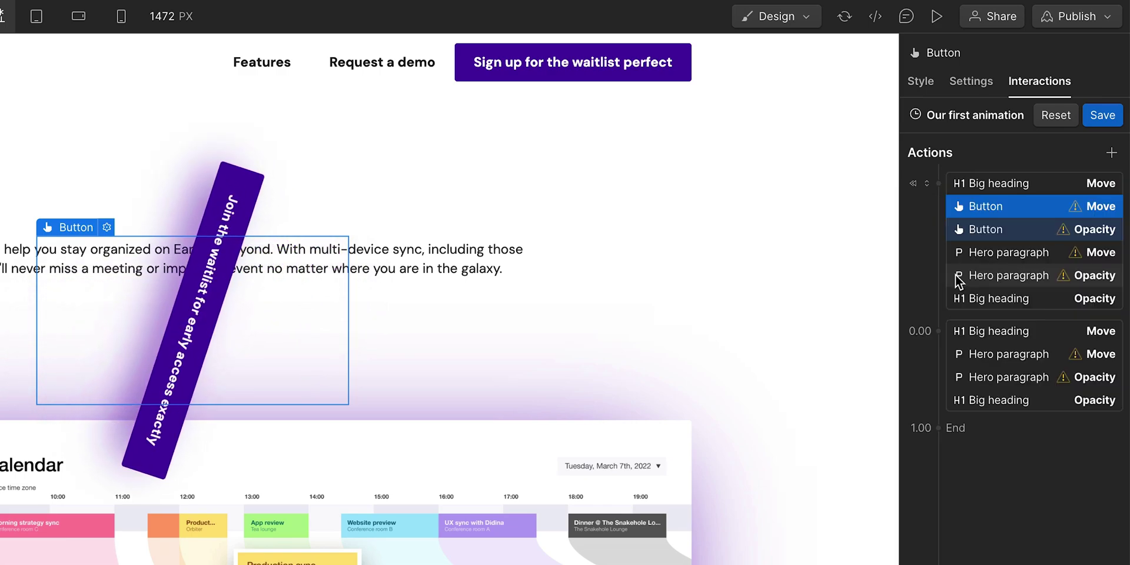
left_click(940, 331)
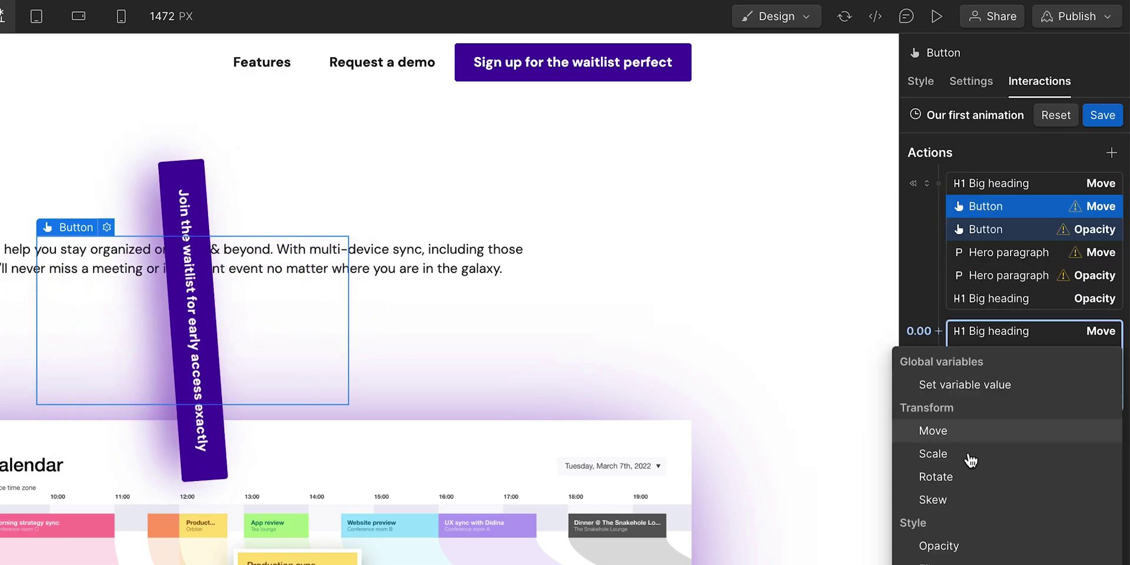
left_click(967, 544)
left_click(937, 344)
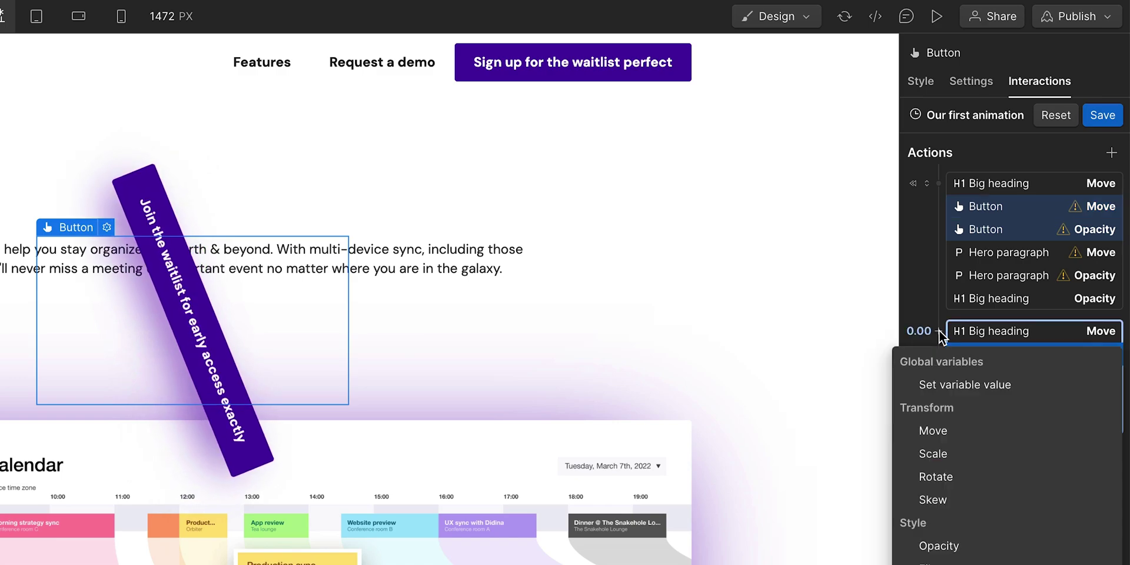
left_click(899, 432)
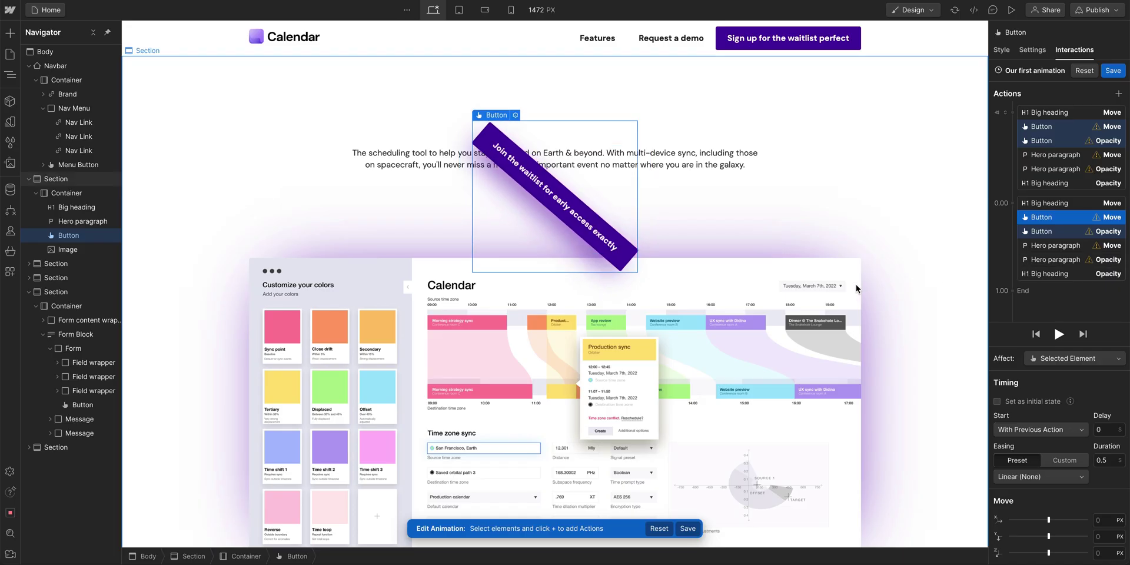
- Add Move and Opacity actions for the hero image in the initial and 0.00 steps
left_click(836, 271)
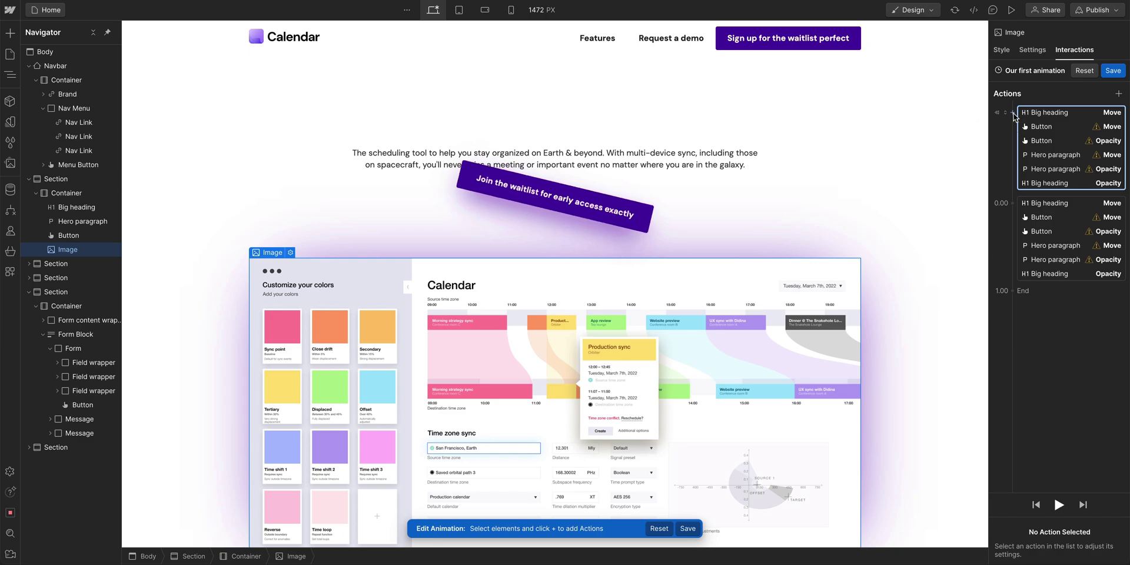
left_click(1011, 111)
left_click(1012, 244)
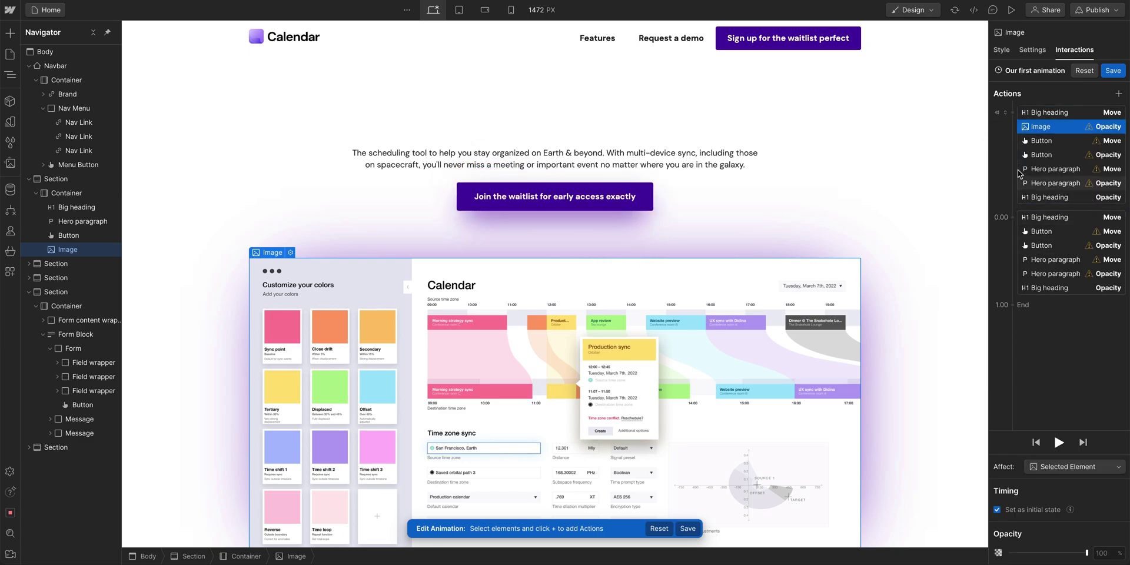
left_click(1012, 112)
left_click(1024, 174)
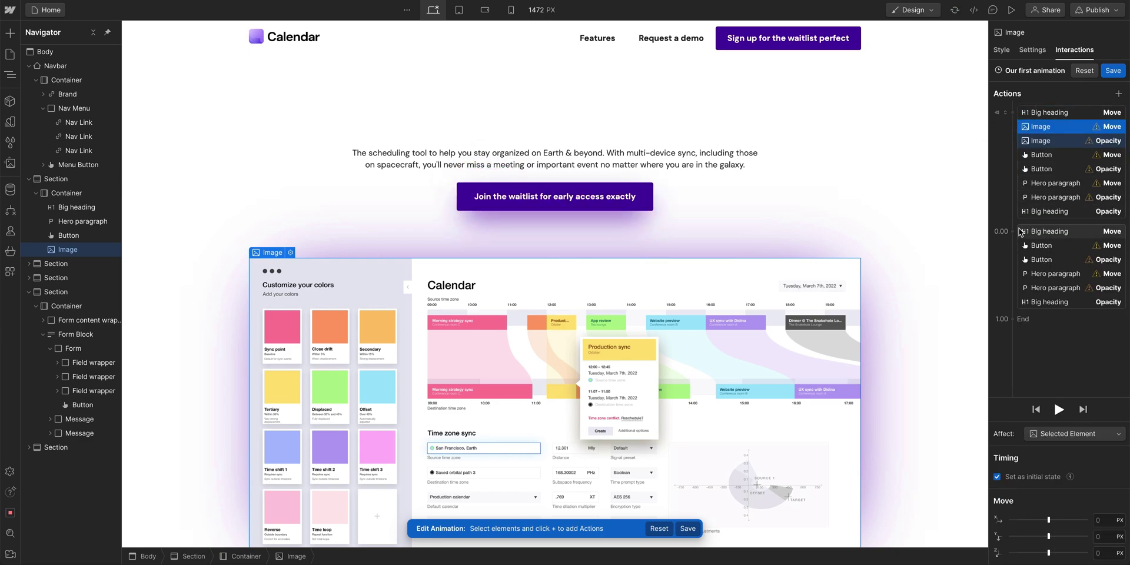
left_click(1012, 231)
left_click(1024, 362)
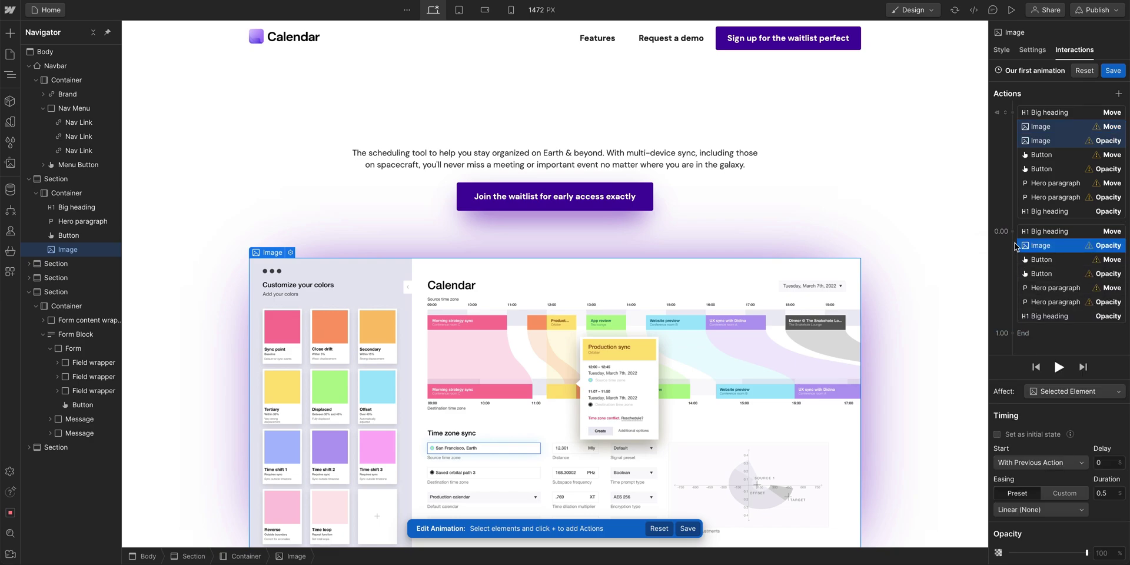
left_click(1012, 231)
left_click(1024, 294)
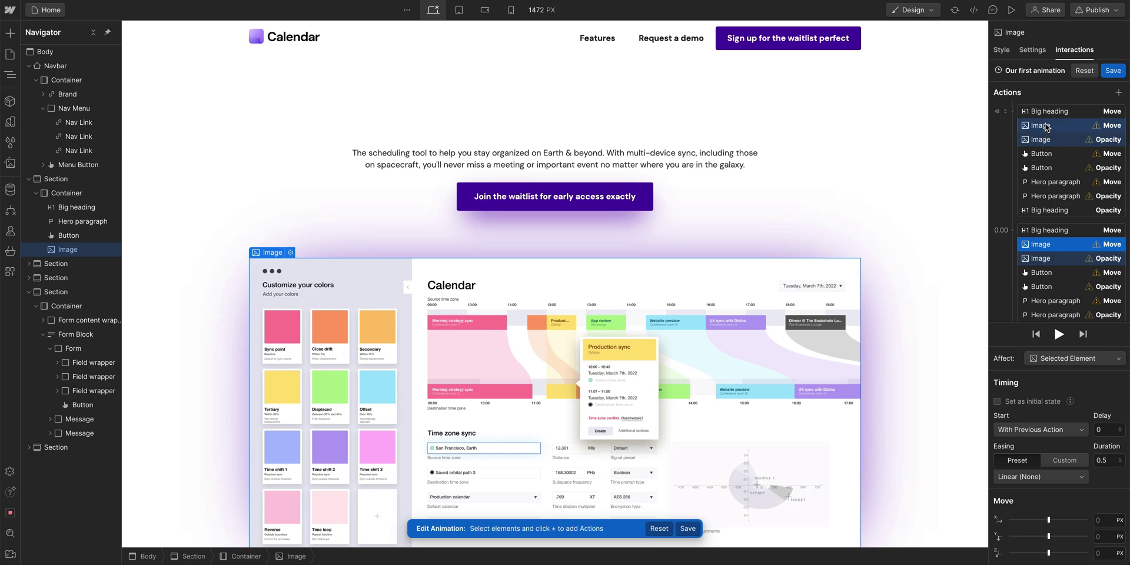
- Group-select the initial Move actions of heading, button and paragraph and set their Y offset to 40 px
left_click(1044, 111)
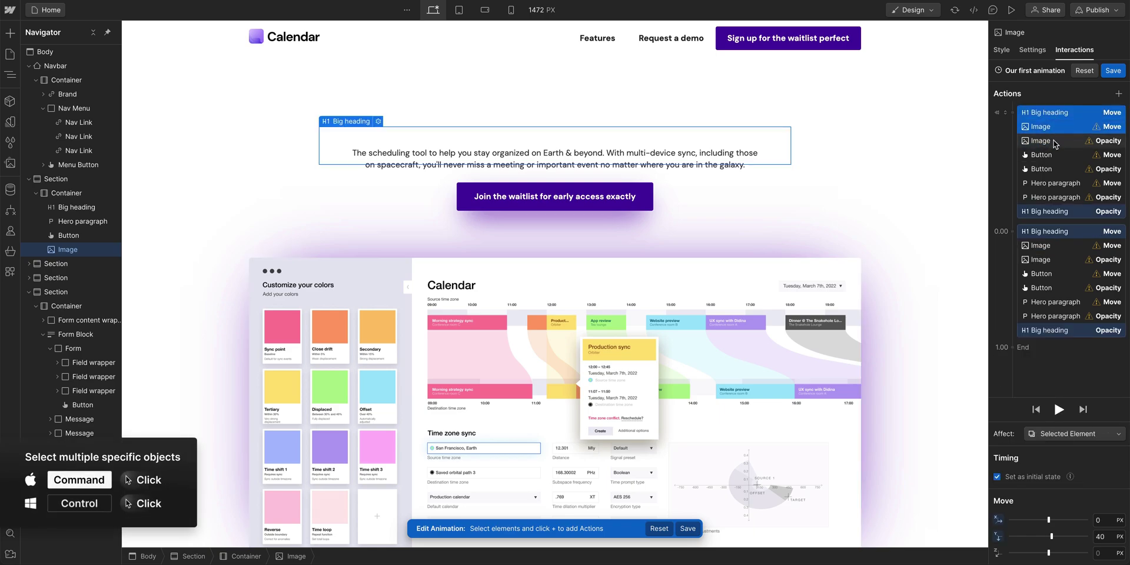
left_click(1056, 155, "super")
left_click(1058, 183, "super")
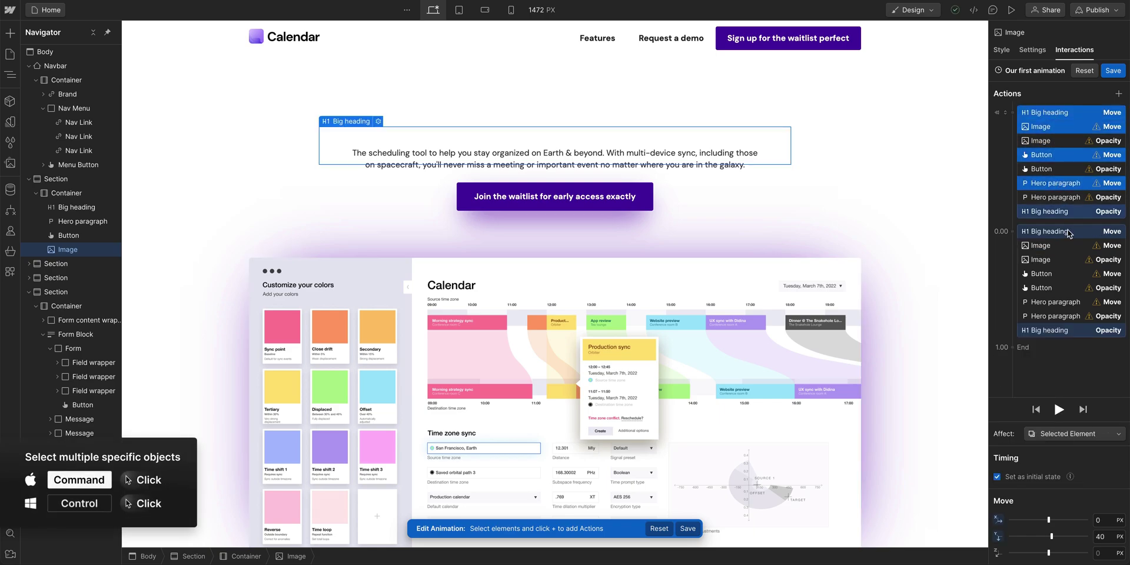
left_click_drag(1052, 536, 1051, 535)
left_click(1110, 537)
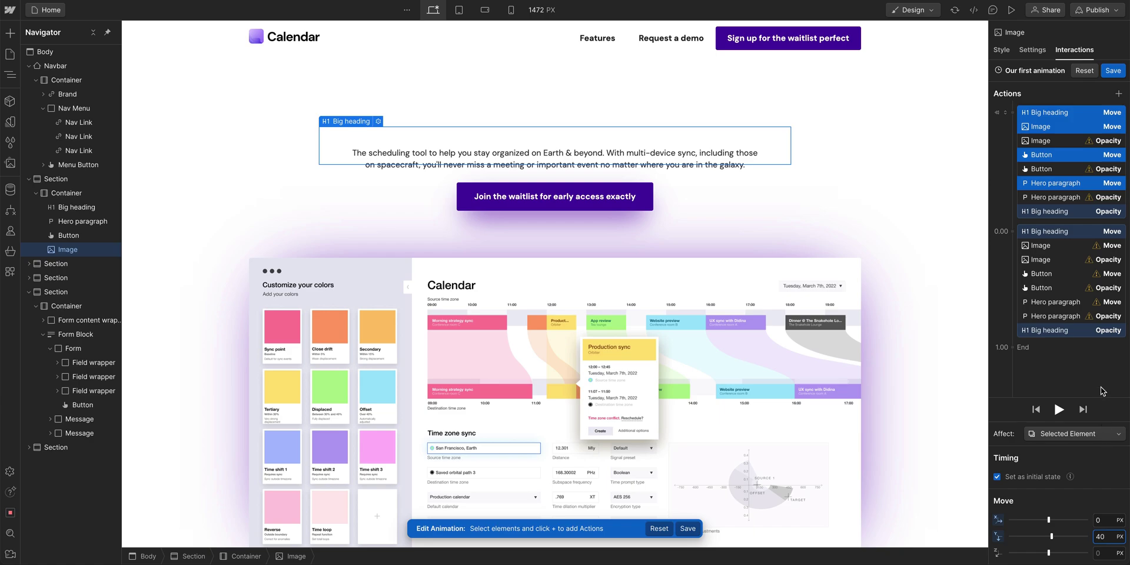
- Set the initial opacity of the image, button and paragraph to 0
left_click(1059, 142)
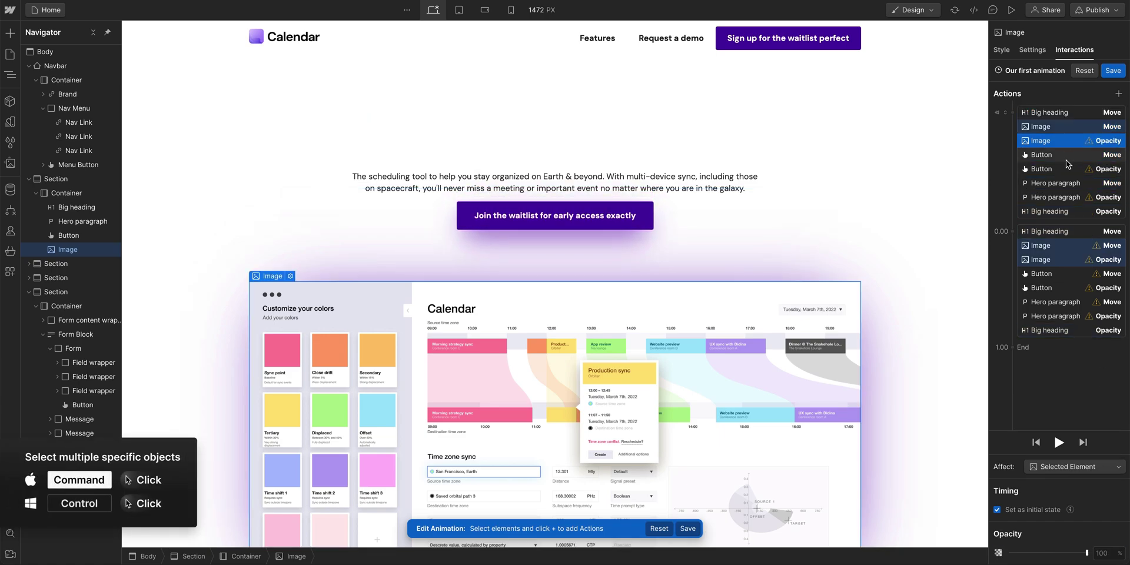
left_click(1059, 169, "super")
left_click(1059, 197, "super")
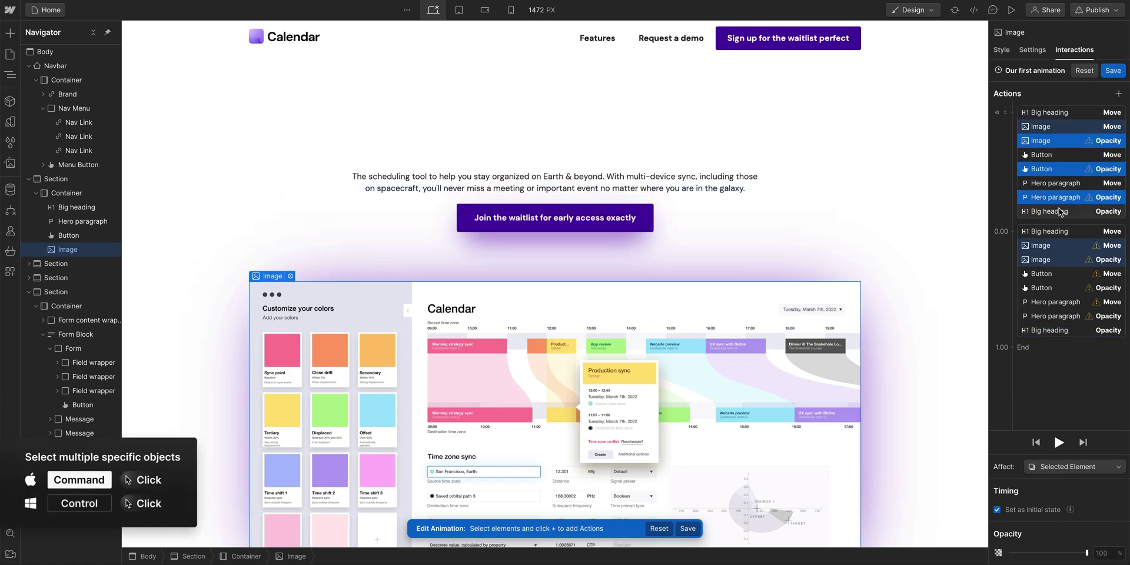
double_click(1100, 552)
type("0")
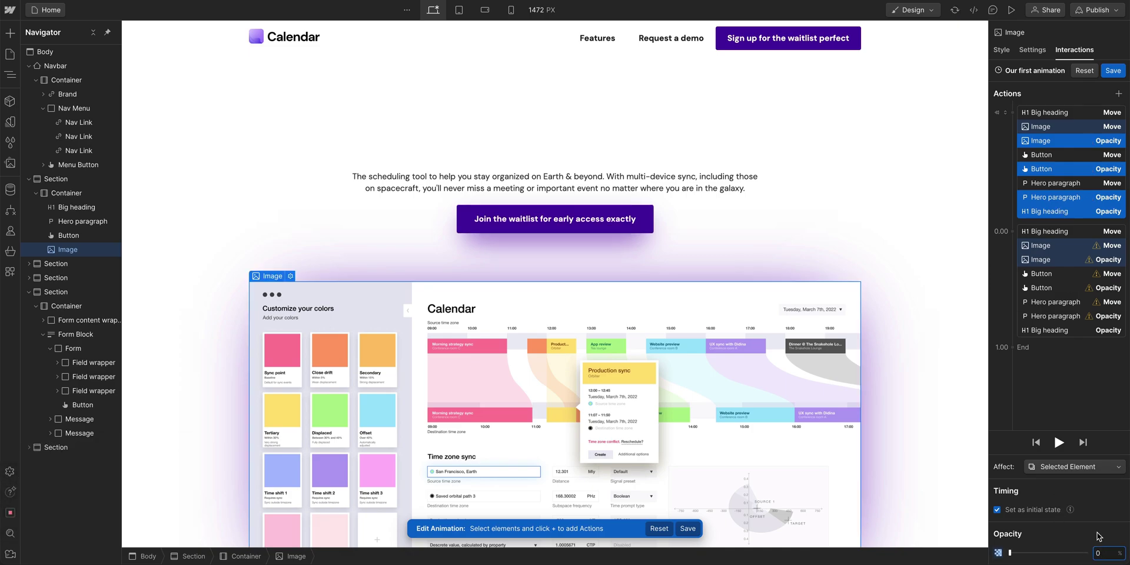
key("Return")
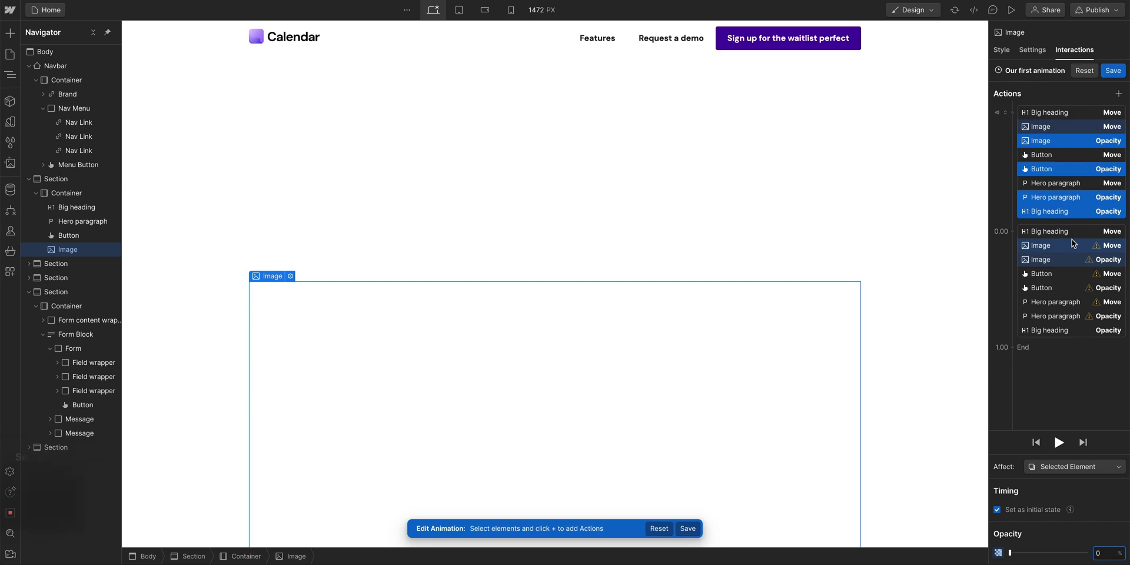
- Set the 0.00-step Opacity actions of heading, button, paragraph and image to full opacity
left_click(1054, 329)
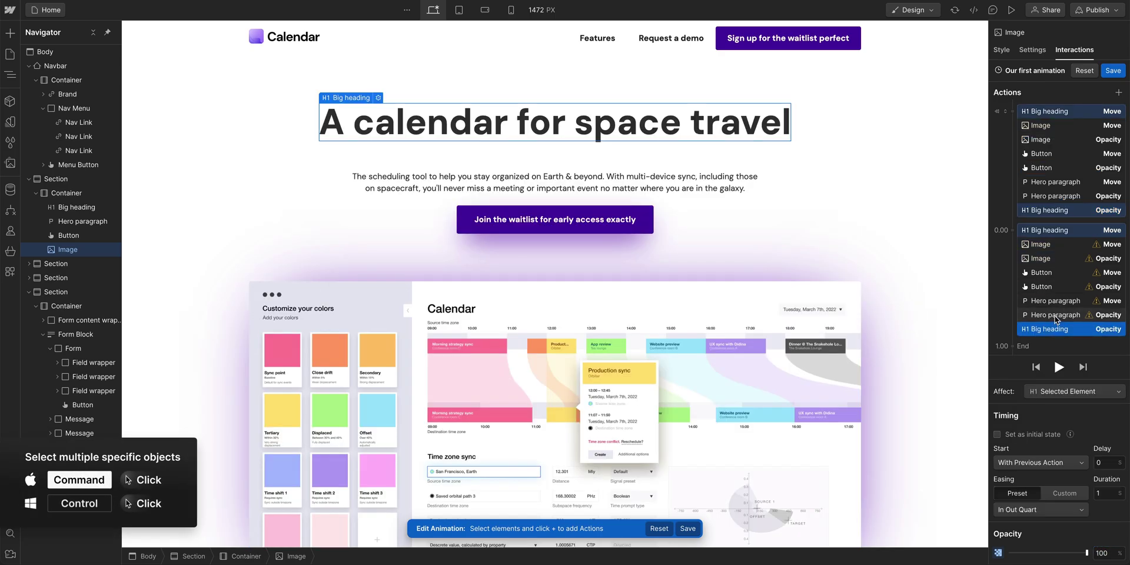
left_click(1055, 316, "ctrl")
left_click(1055, 287, "ctrl")
left_click(1058, 259, "ctrl")
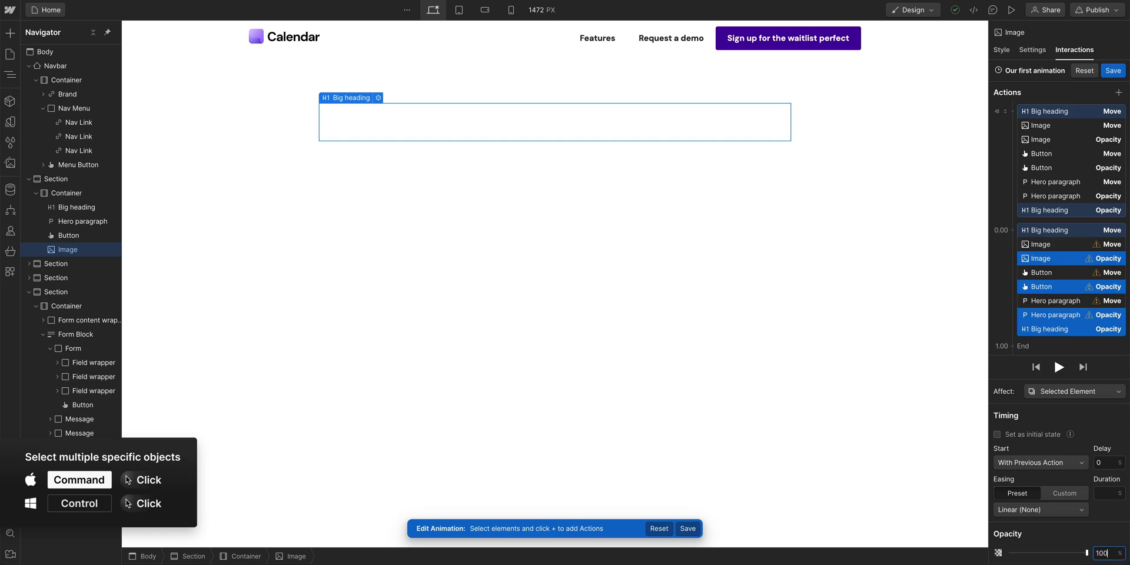
key("Return")
- Set the paragraph, button, image and heading 0.00-step Move actions to 0 px Y offset
left_click(1069, 306)
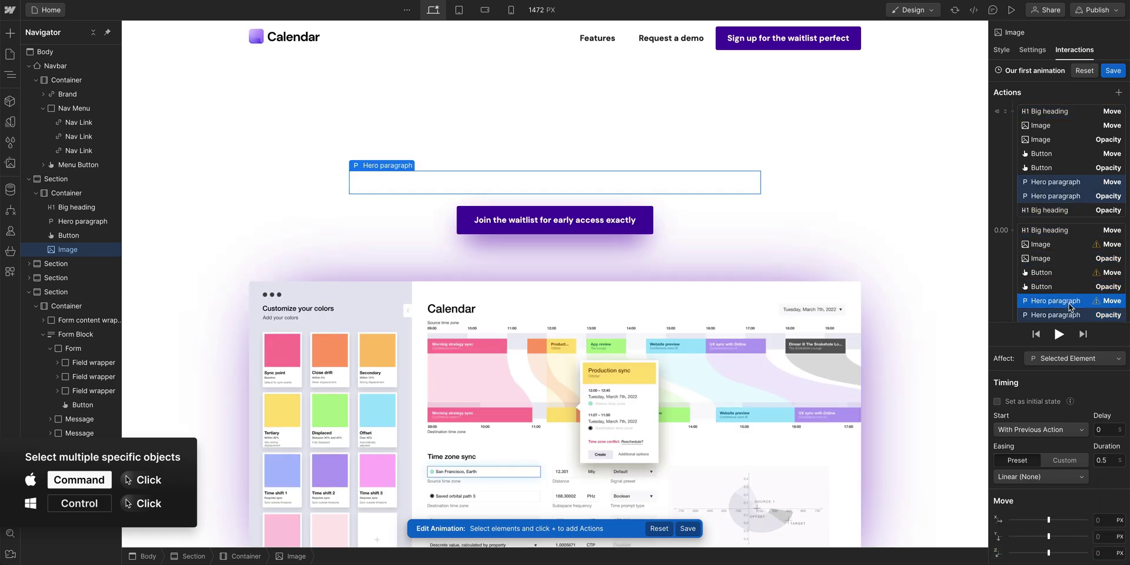
left_click(1066, 272, "ctrl")
left_click(1063, 244, "ctrl")
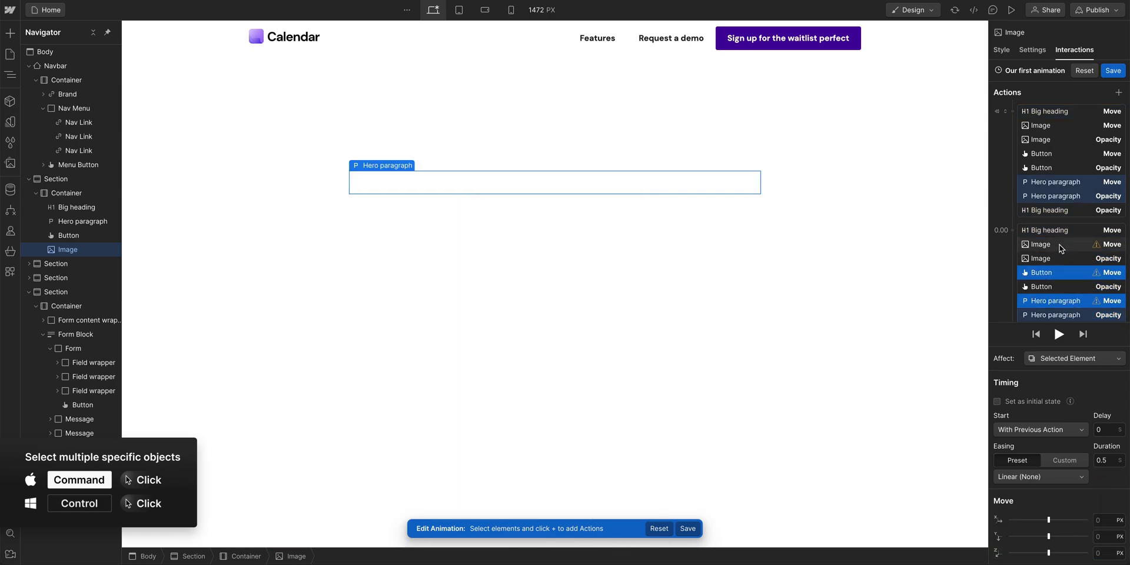
left_click(1066, 230, "ctrl")
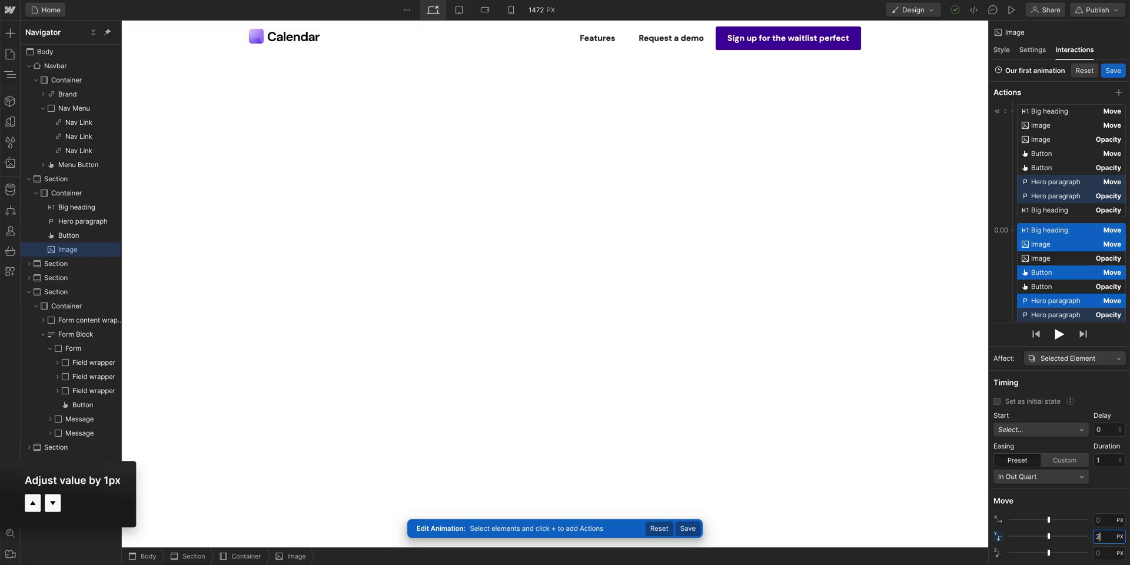
key("Up")
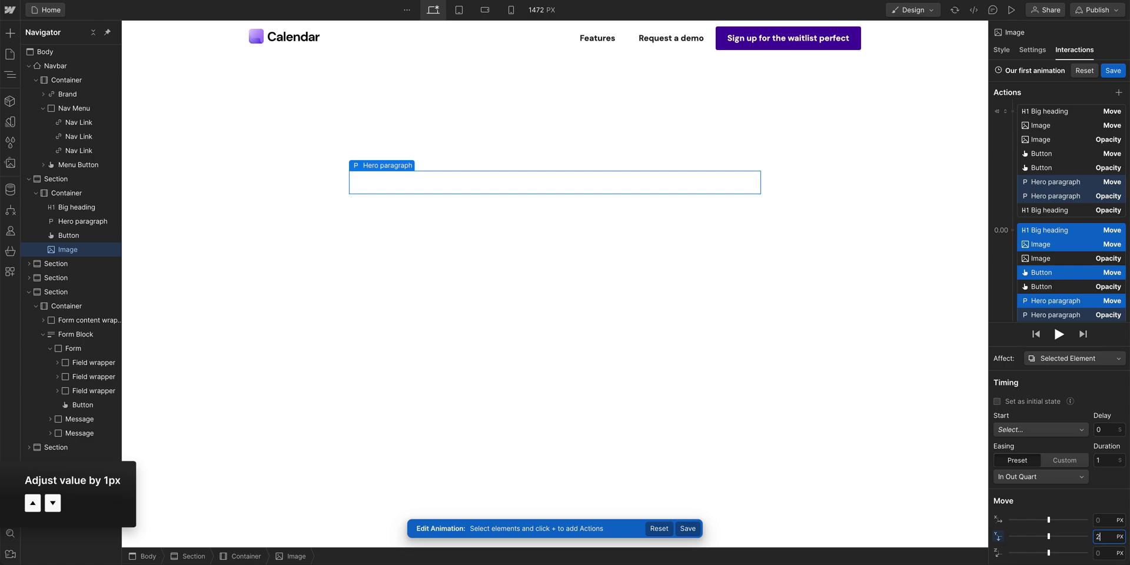
key("Down")
key("Down")
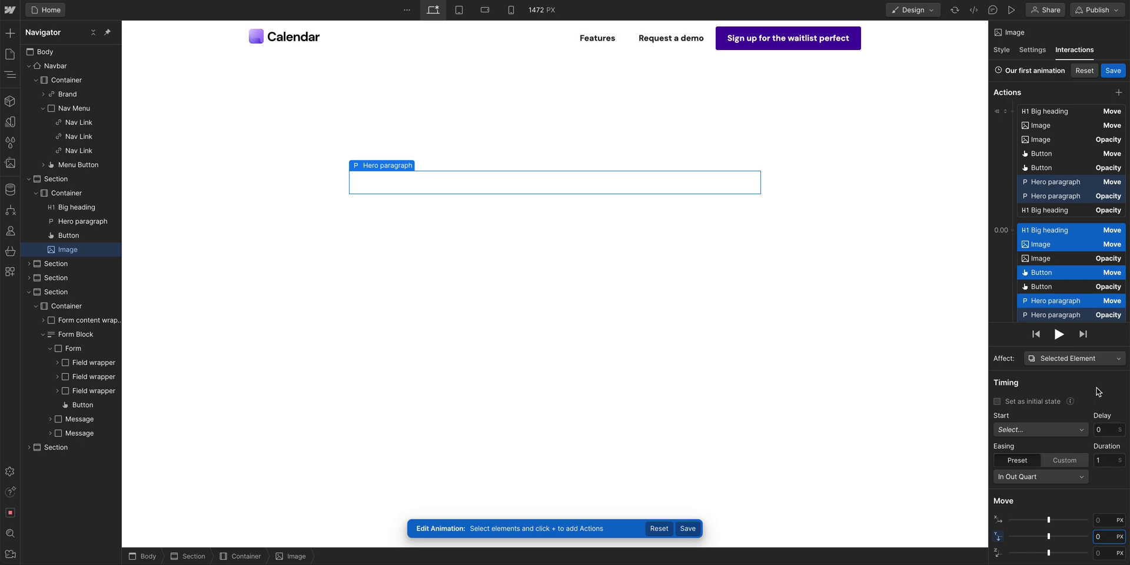
- Apply In Out Quart easing to all eight end-group Move and Opacity actions
scroll(1081, 273, "down", 1)
left_click(1077, 285, "shift")
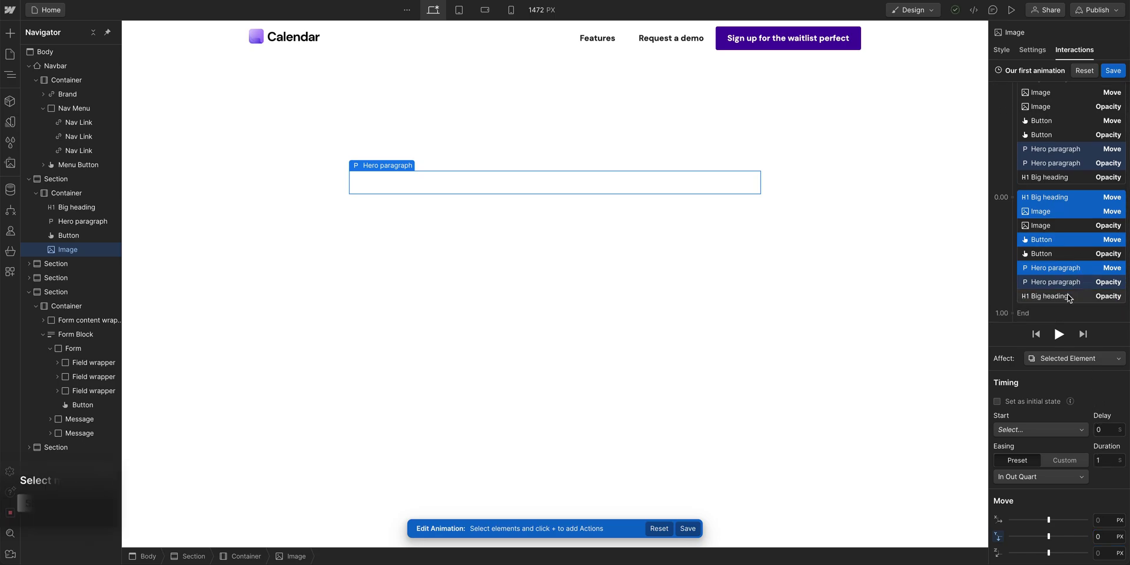
scroll(1071, 265, "up", 1)
left_click(1065, 236, "shift")
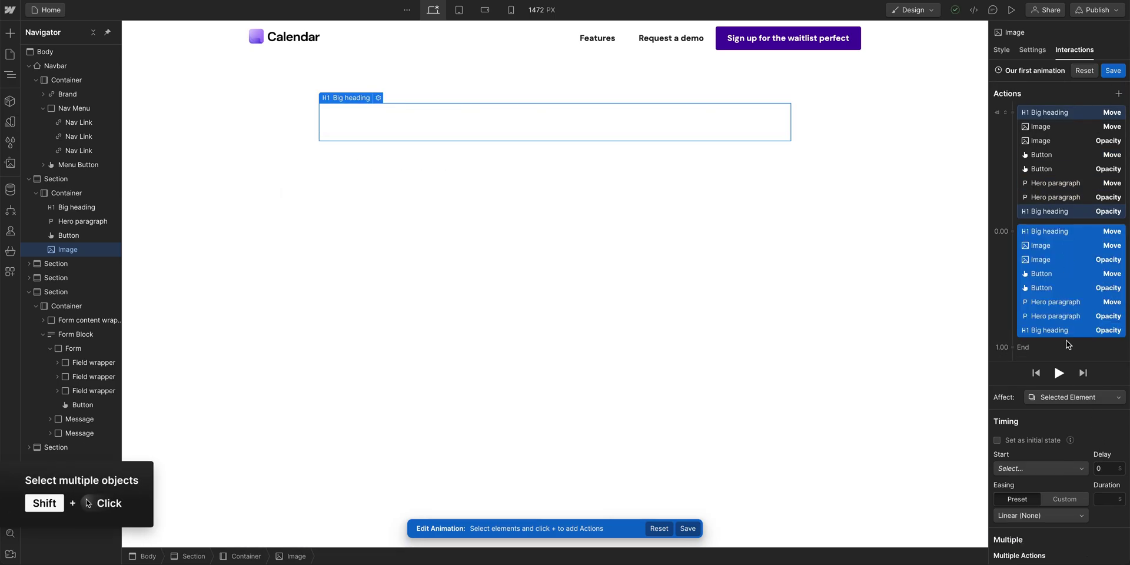
left_click(1051, 516)
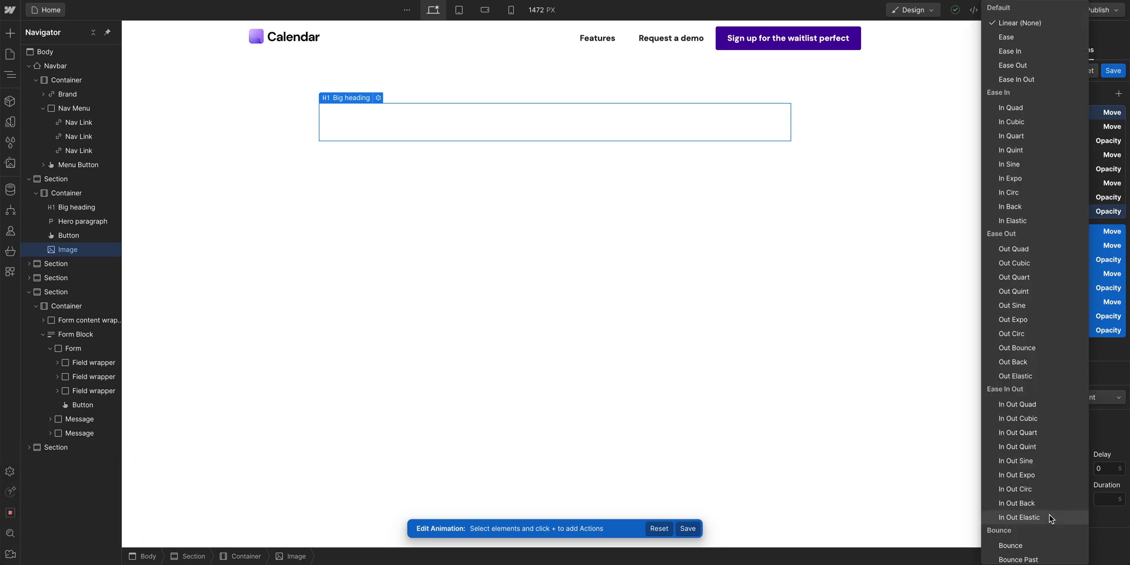
left_click(1046, 432)
type("5")
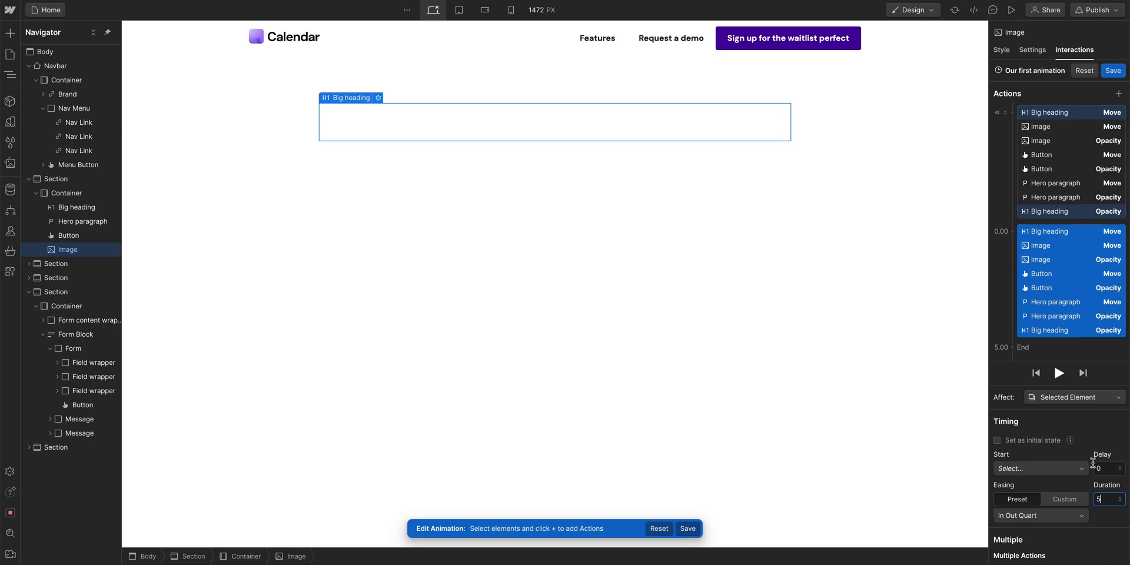
- Set their duration to 1 second, preview it, then close the editor and view the Button's styles
left_click(1060, 374)
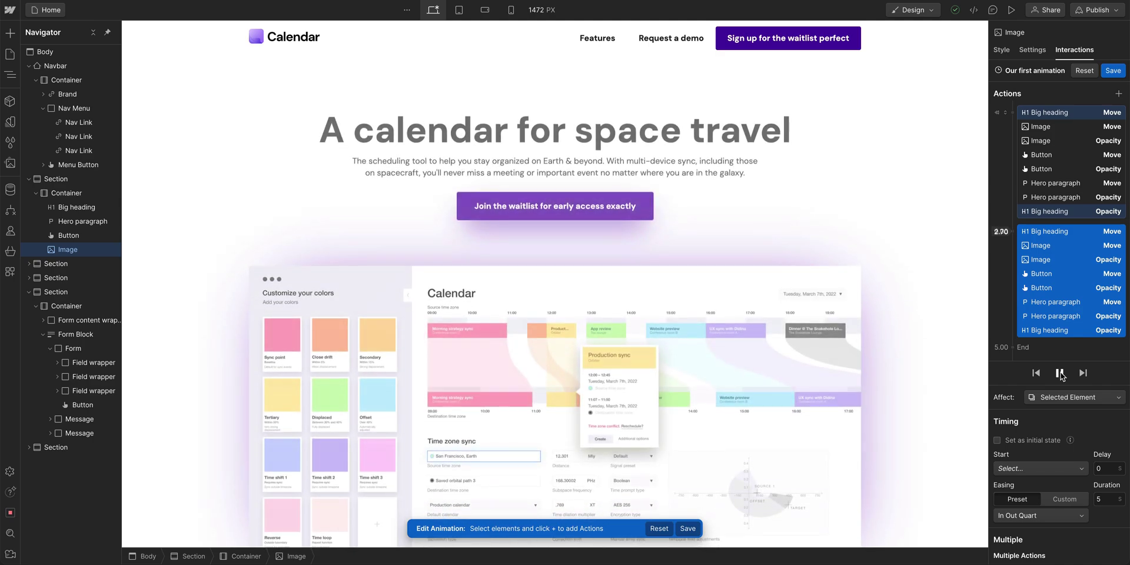
left_click(1060, 374)
left_click(1106, 497)
type("1")
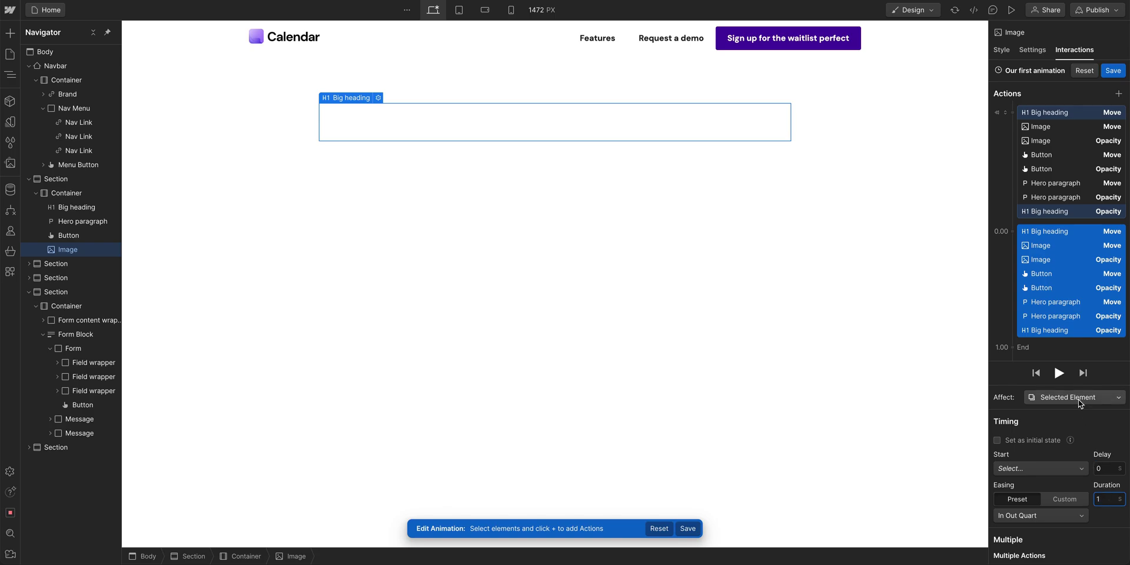
left_click(1060, 374)
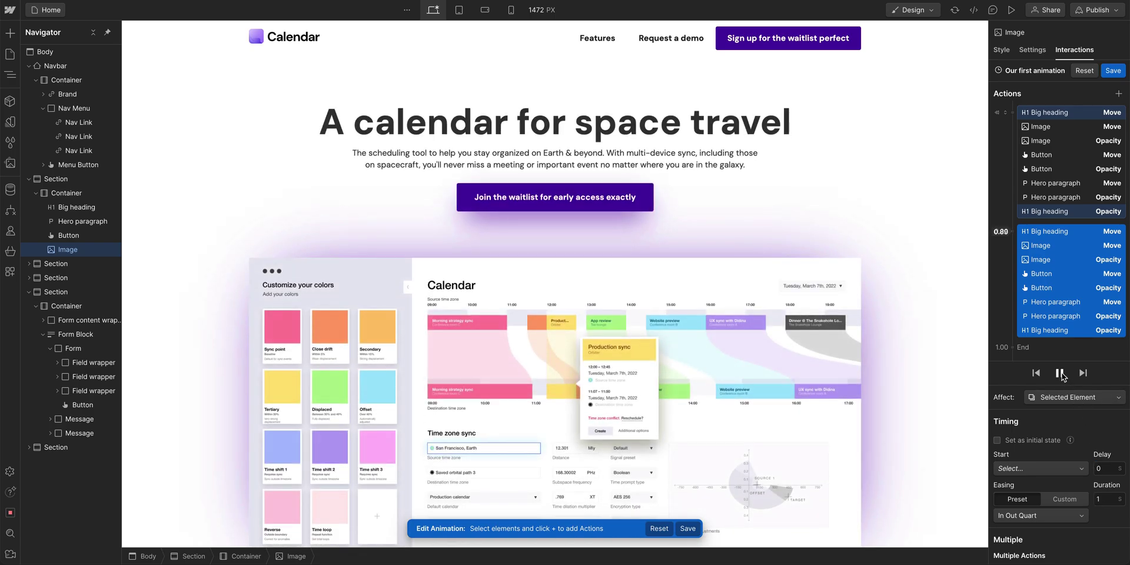
left_click(1060, 373)
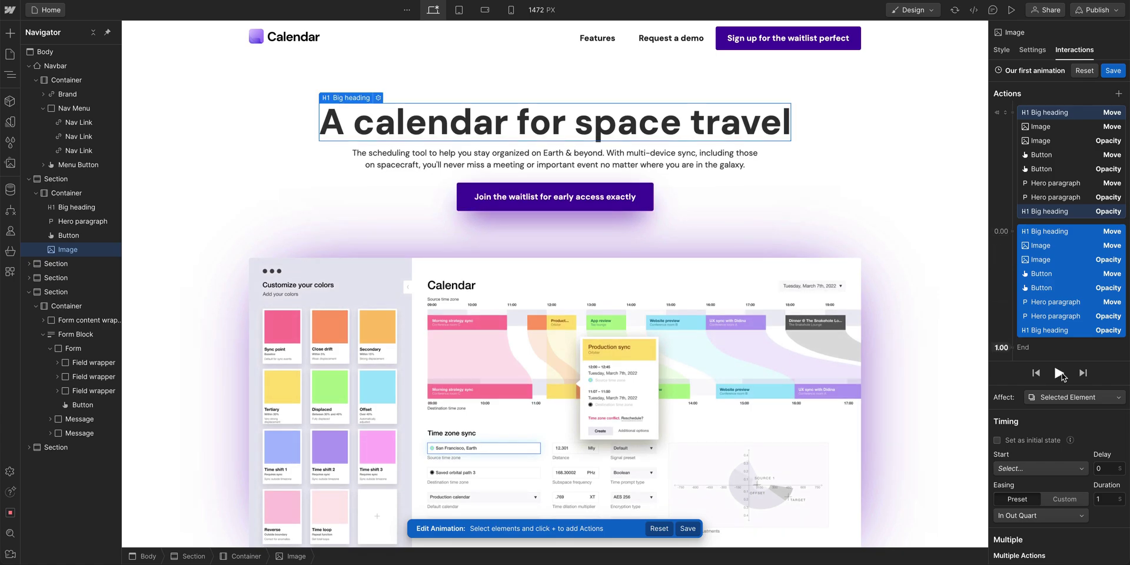
left_click(1060, 373)
left_click(1109, 70)
left_click(1001, 49)
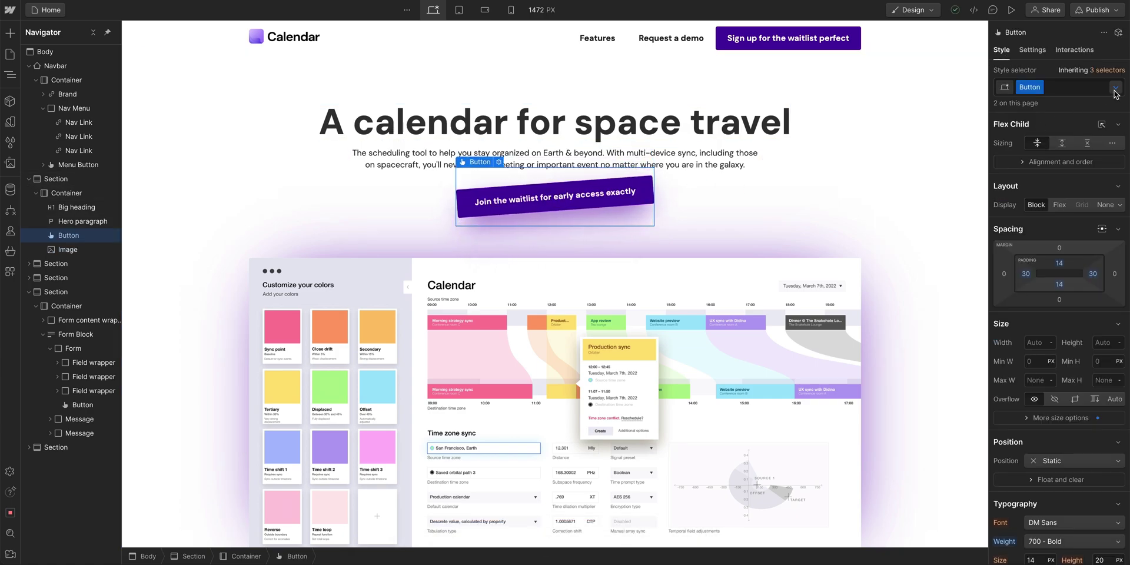
- Remove the Button's 20-second transform transition and its hover-state rotation
scroll(1087, 229, "down", 10)
scroll(1088, 228, "down", 2)
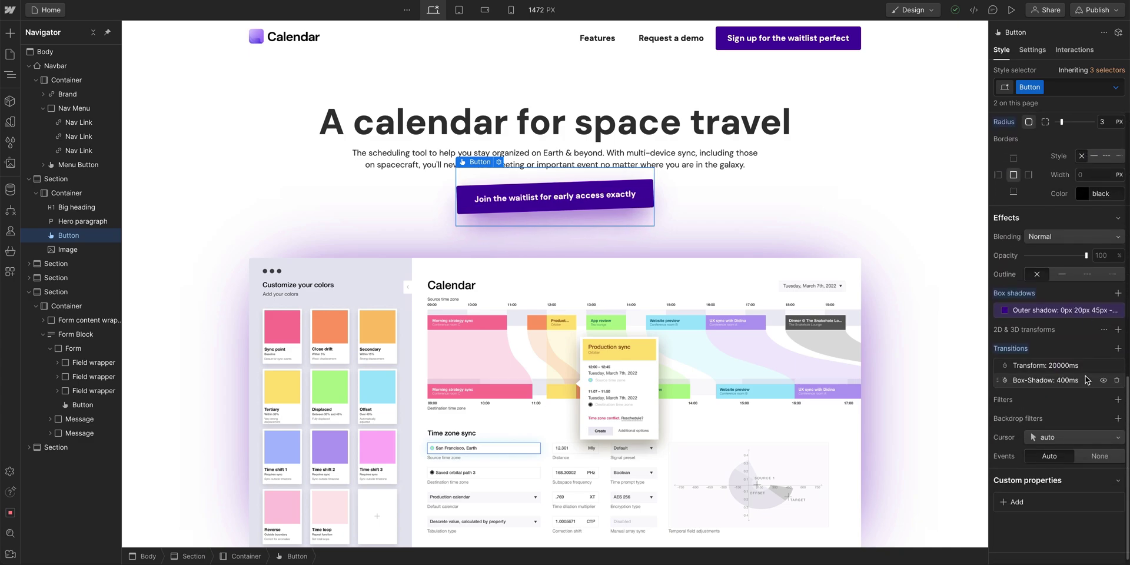
left_click(1117, 366)
left_click(1115, 87)
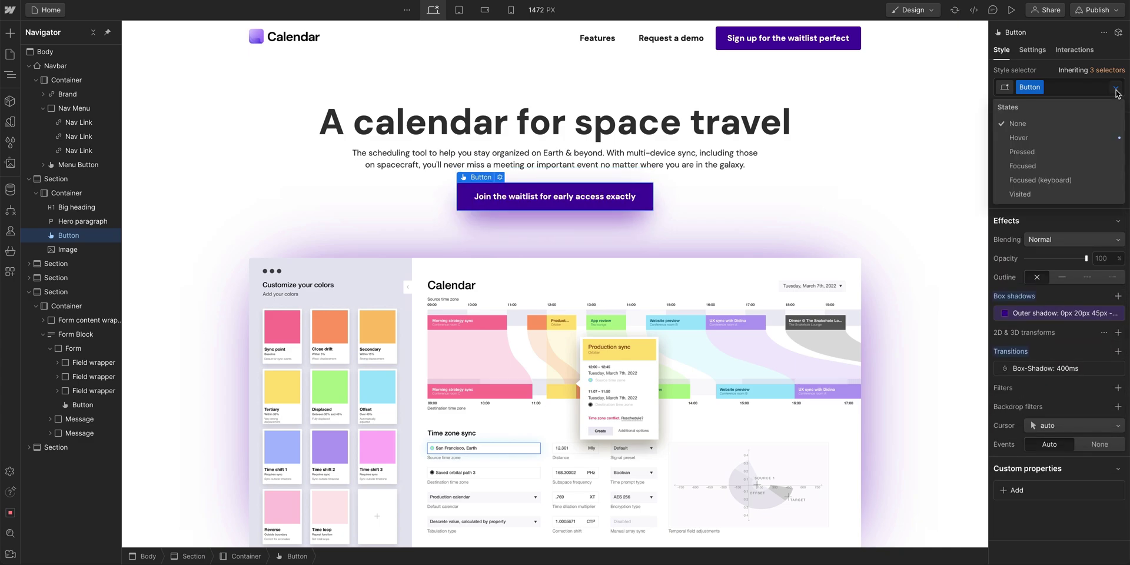
left_click(1029, 137)
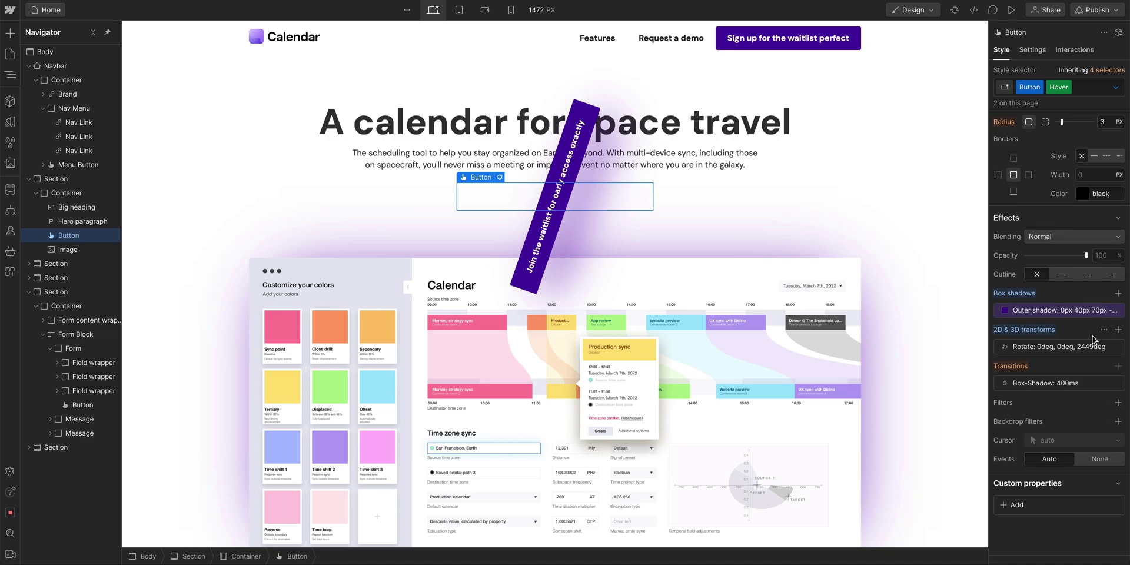
mouse_move(1059, 346)
left_click(1115, 347)
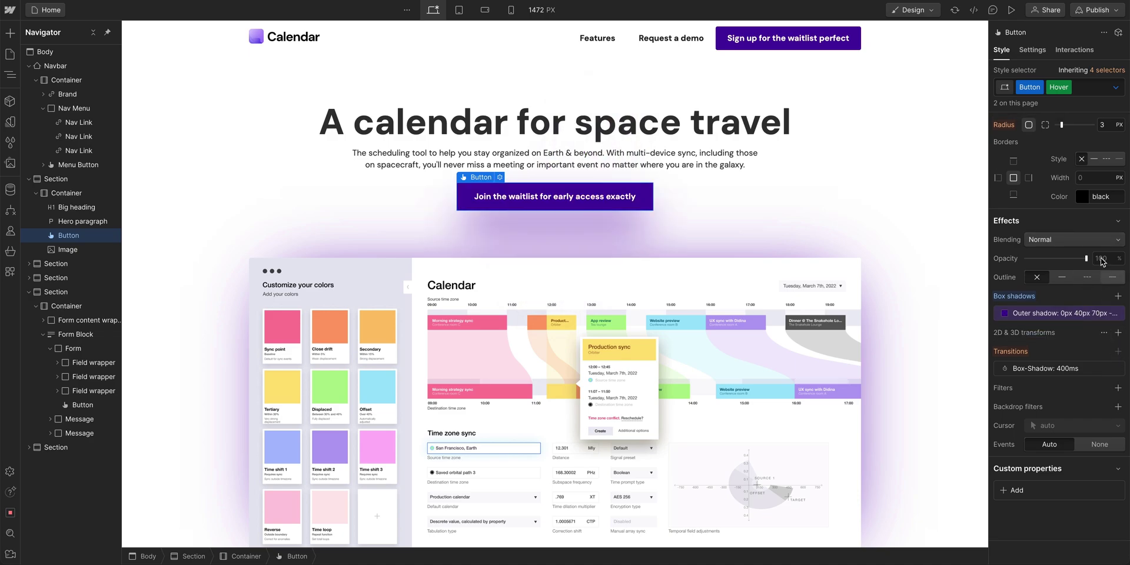
- Reopen the 'Our first animation' page-load animation for editing and play it
left_click(1077, 50)
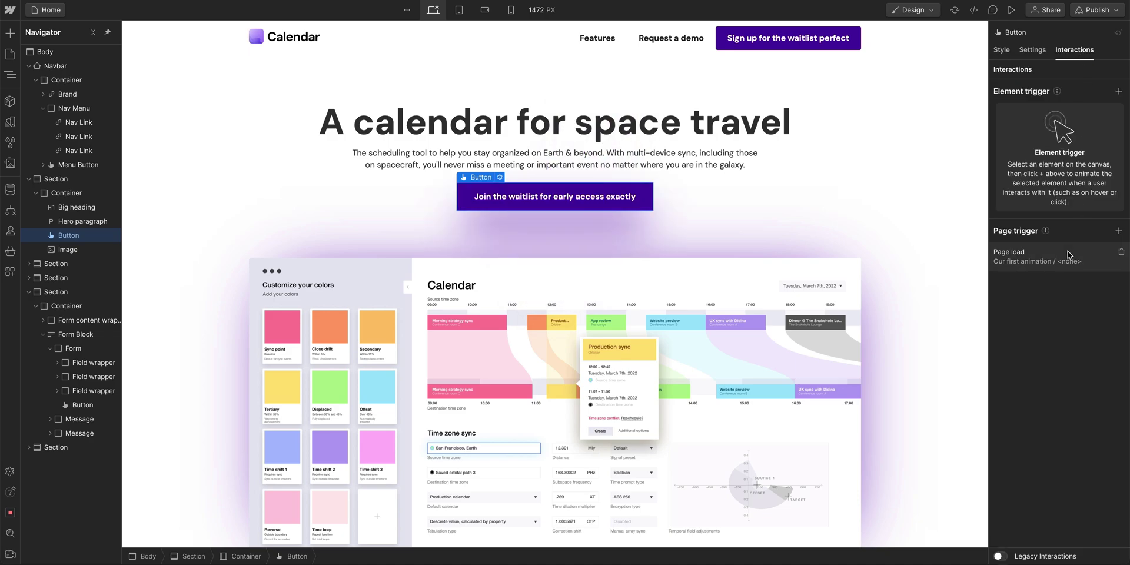
left_click(1008, 253)
left_click(1067, 215)
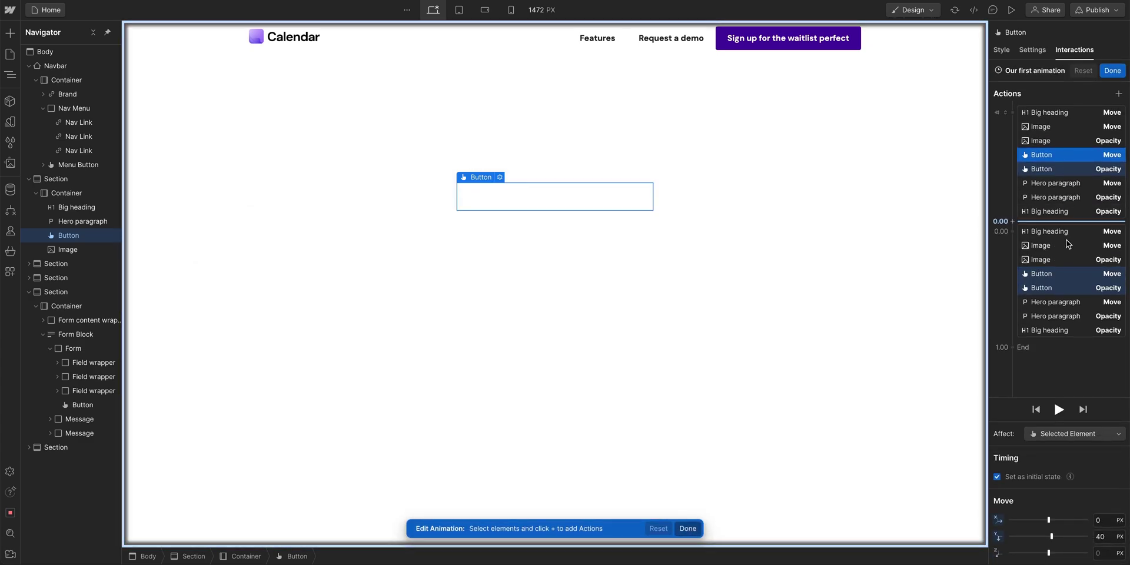
left_click(1059, 409)
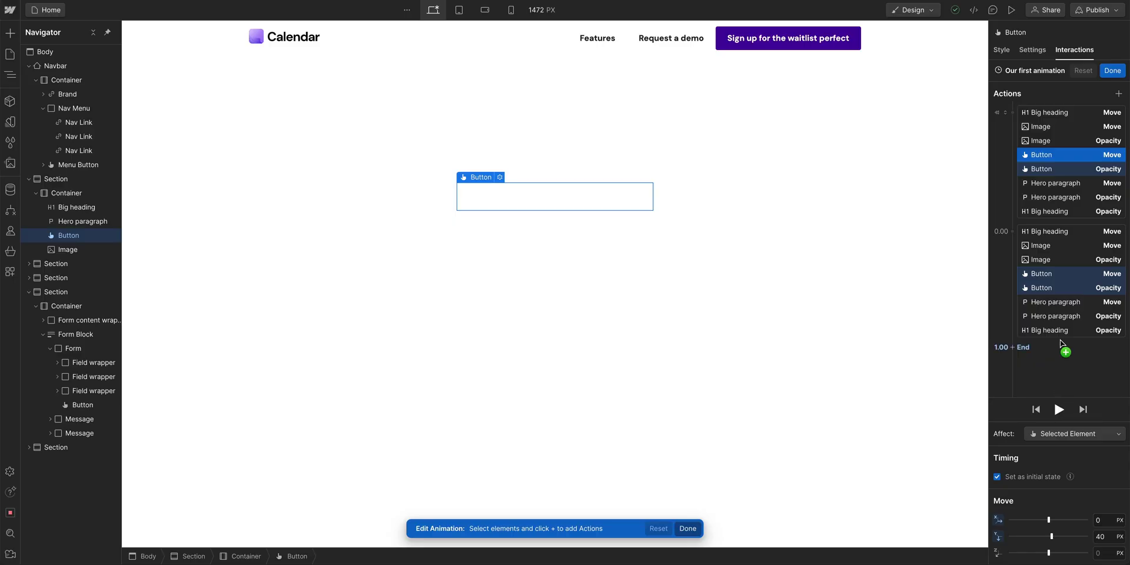
- Keep the heading's actions at 0.00 and move the paragraph's Move and Opacity into the 1.00 group
left_click(1063, 331)
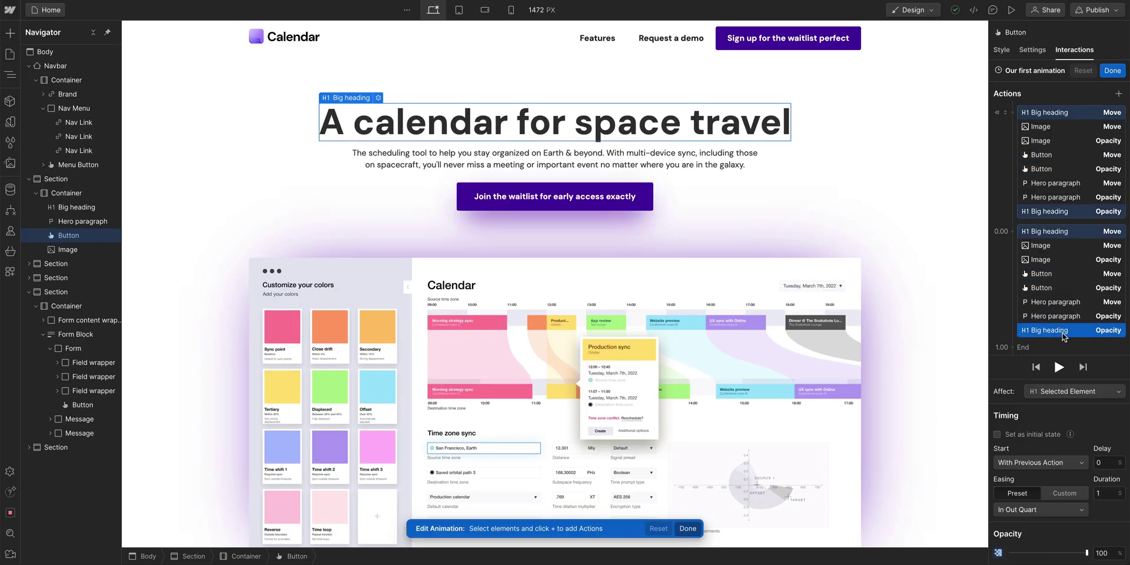
left_click_drag(1062, 334, 1059, 341)
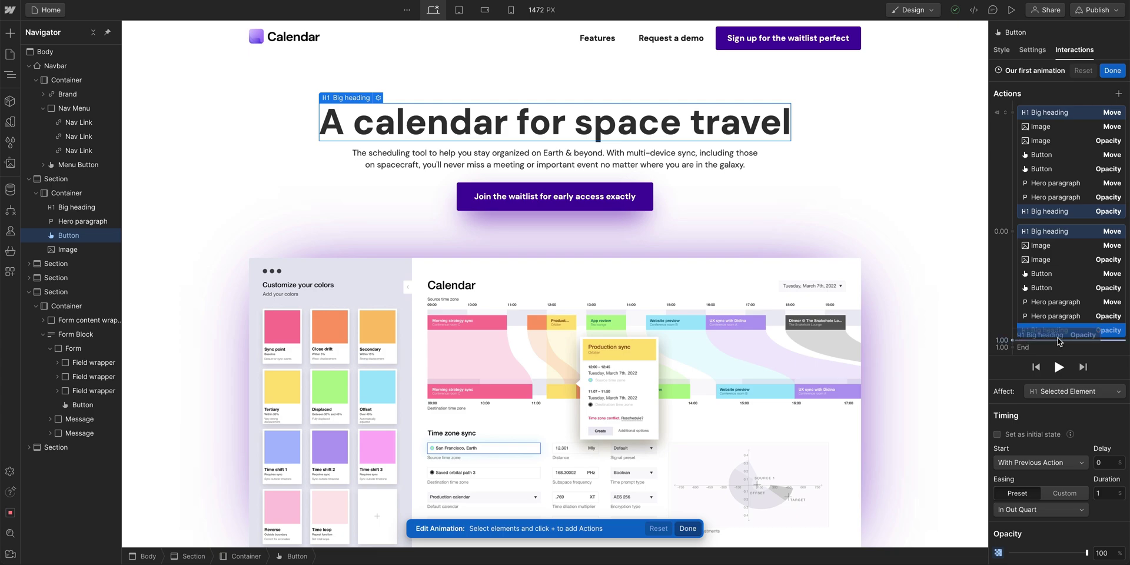
left_click(1066, 233)
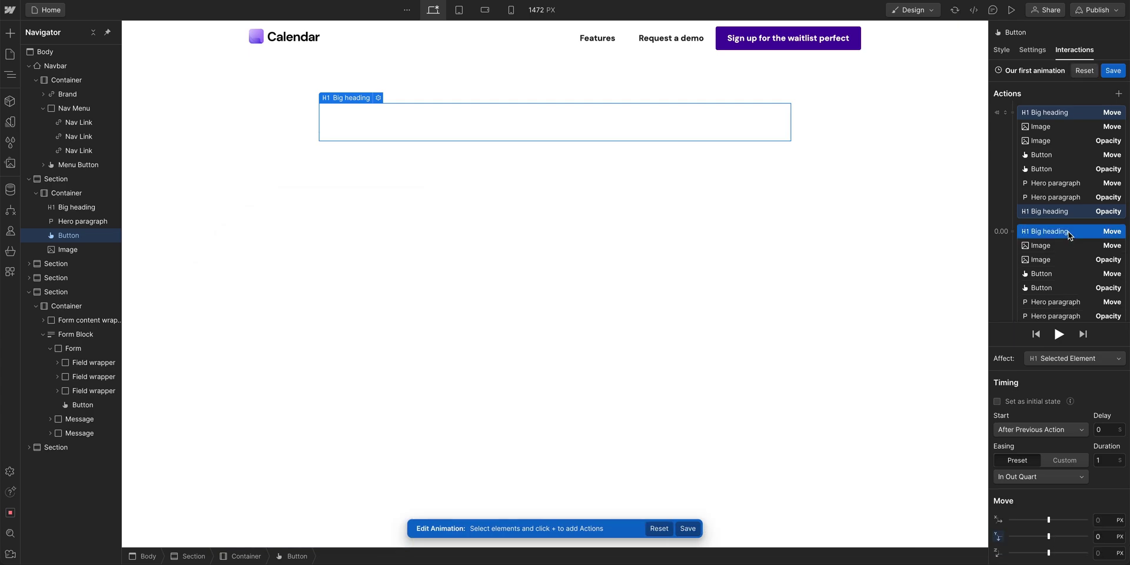
left_click_drag(1067, 235, 1067, 299)
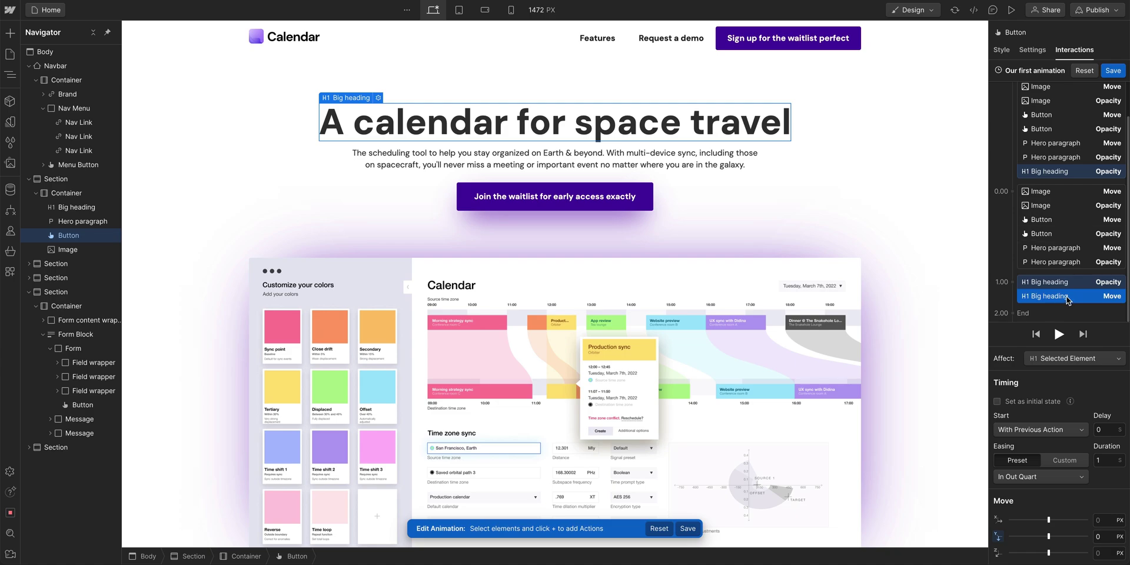
left_click(1069, 247)
left_click(1067, 263, "shift")
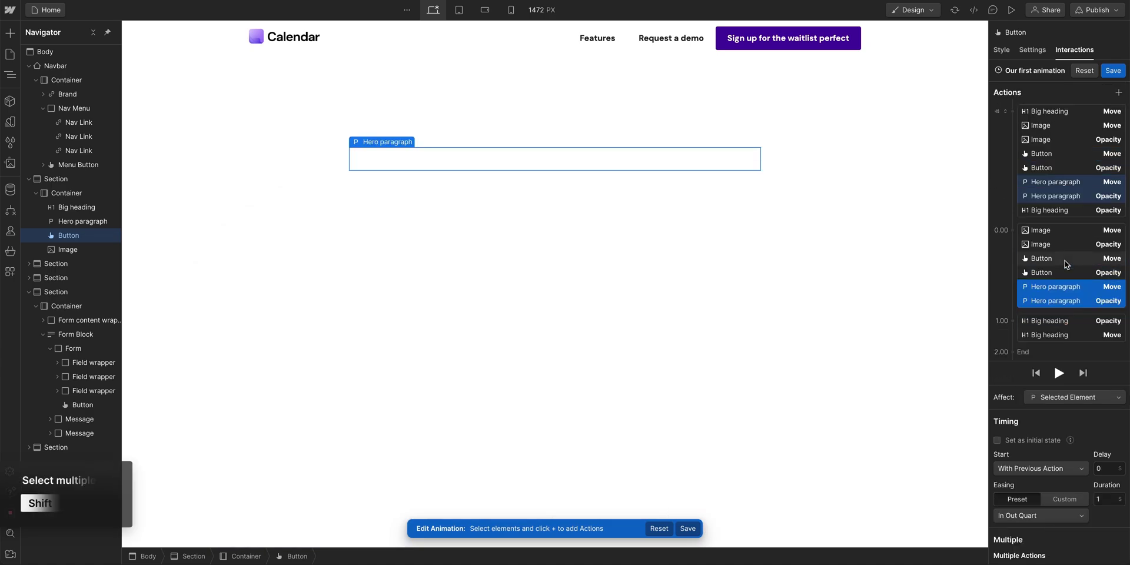
left_click_drag(1066, 301, 1055, 346)
- Move the button's actions to 2.00 and the image's to 3.00, then preview the staggered animation
left_click(1053, 219)
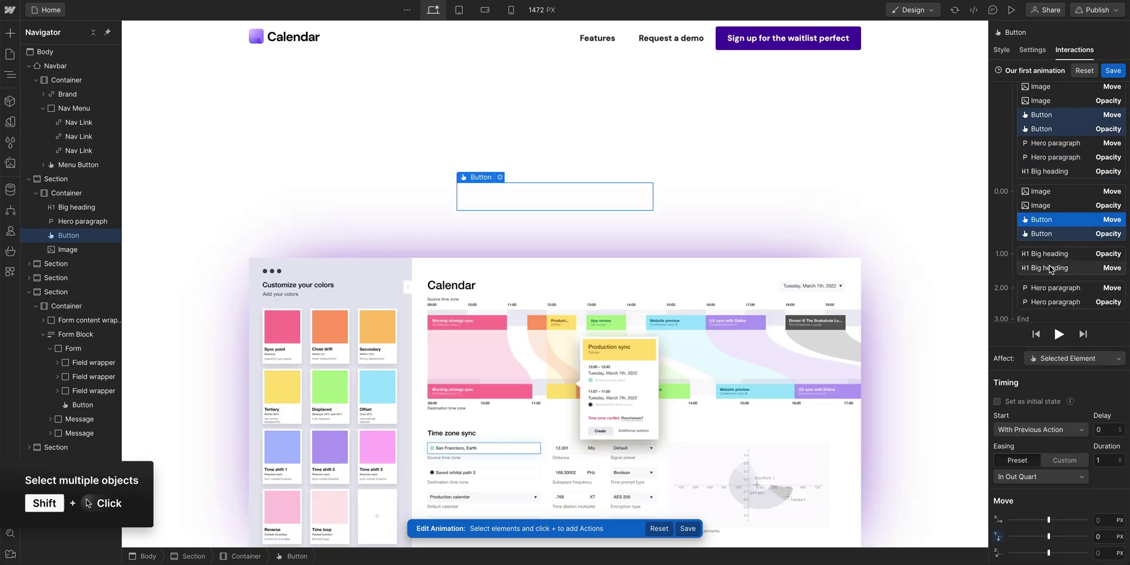
left_click_drag(1052, 233, 1048, 348)
left_click(1053, 219)
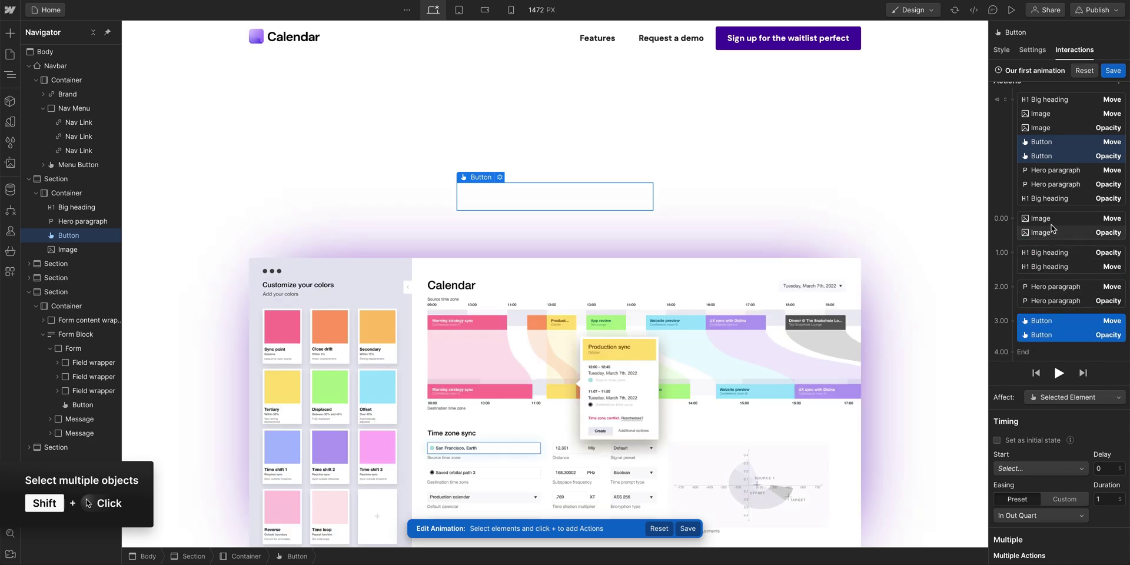
left_click_drag(1052, 230, 1047, 345)
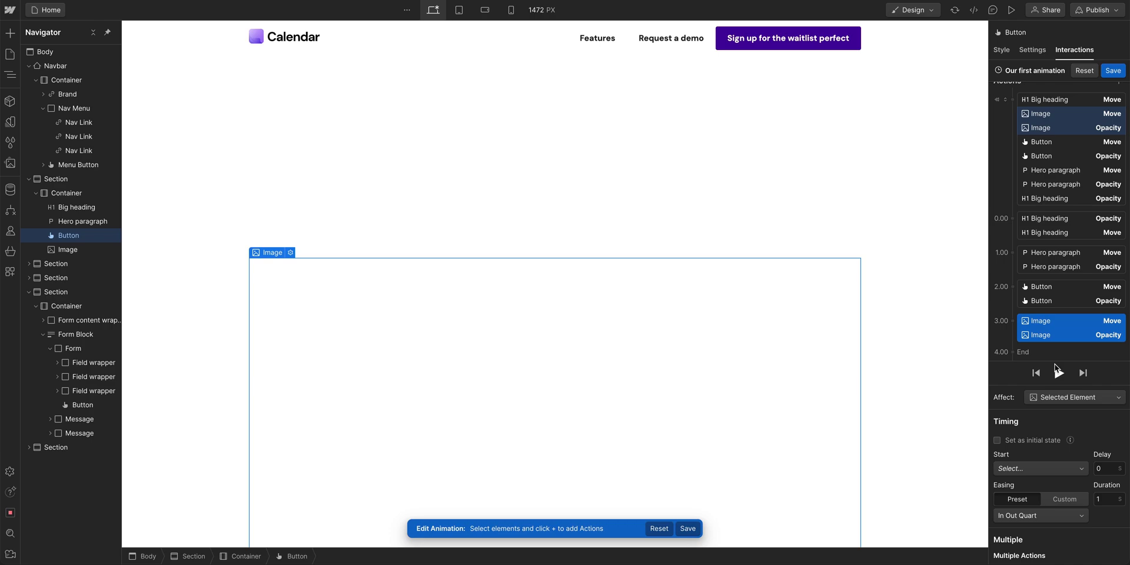
left_click(1057, 104)
left_click(1053, 210, "shift")
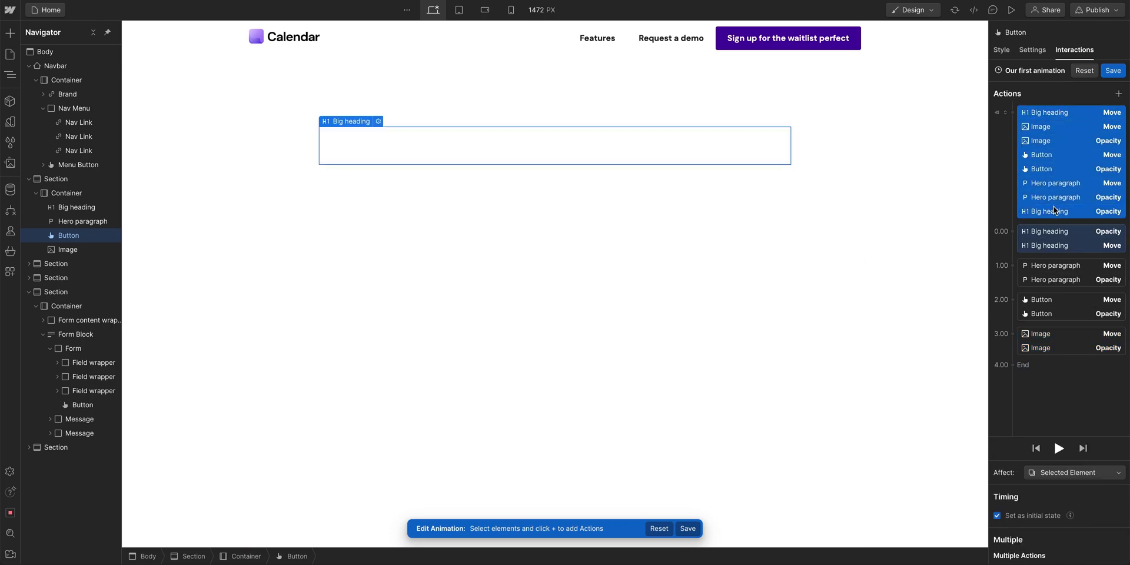
left_click(1054, 229)
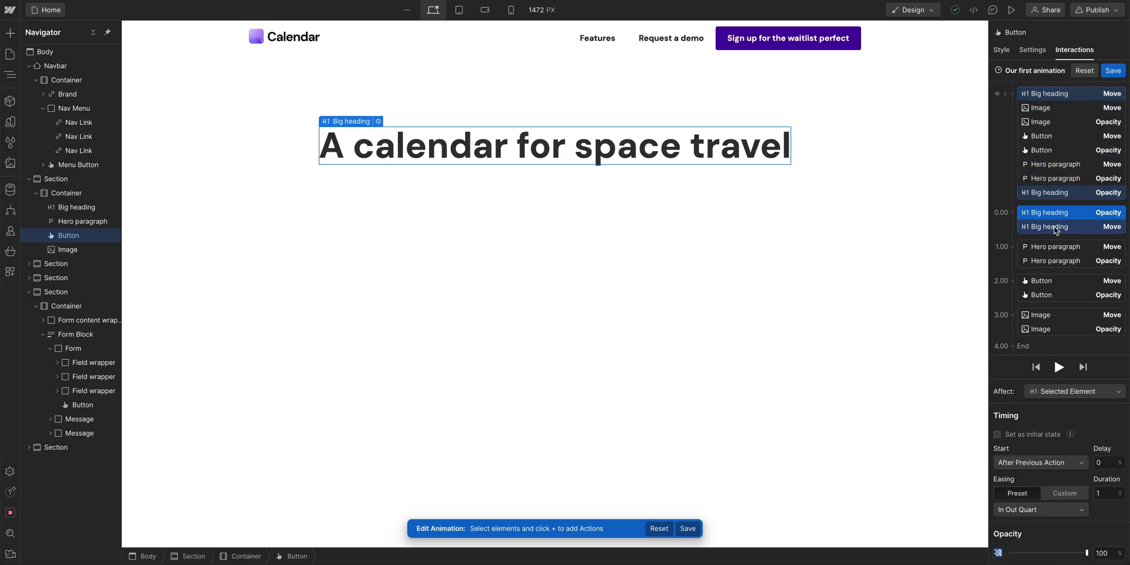
left_click(1058, 367)
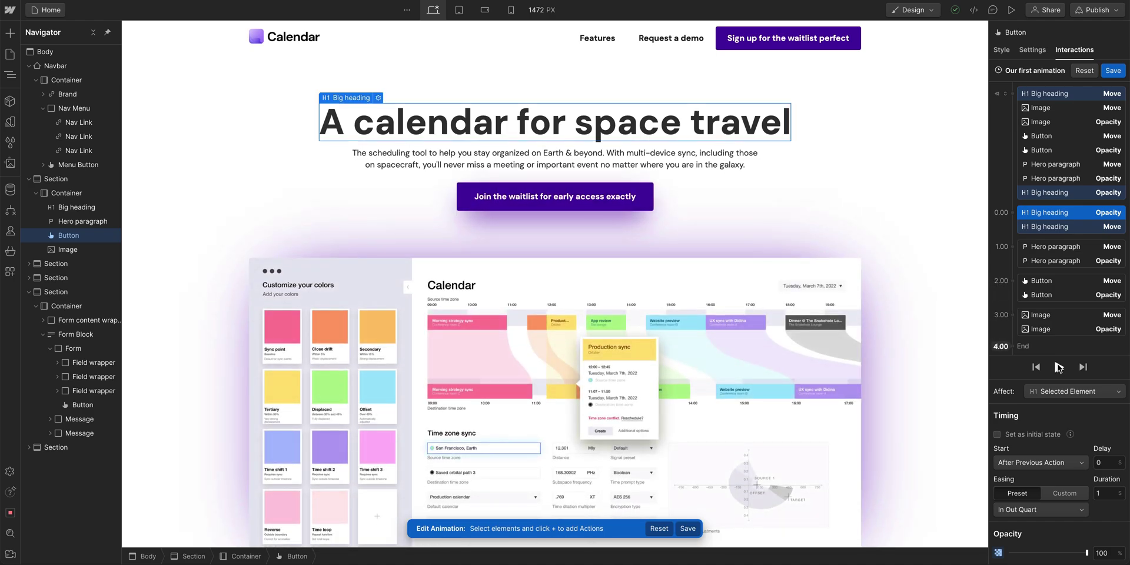
- Move the hero paragraph, button and image actions into the 0.00 timeline group and preview
left_click(1057, 246)
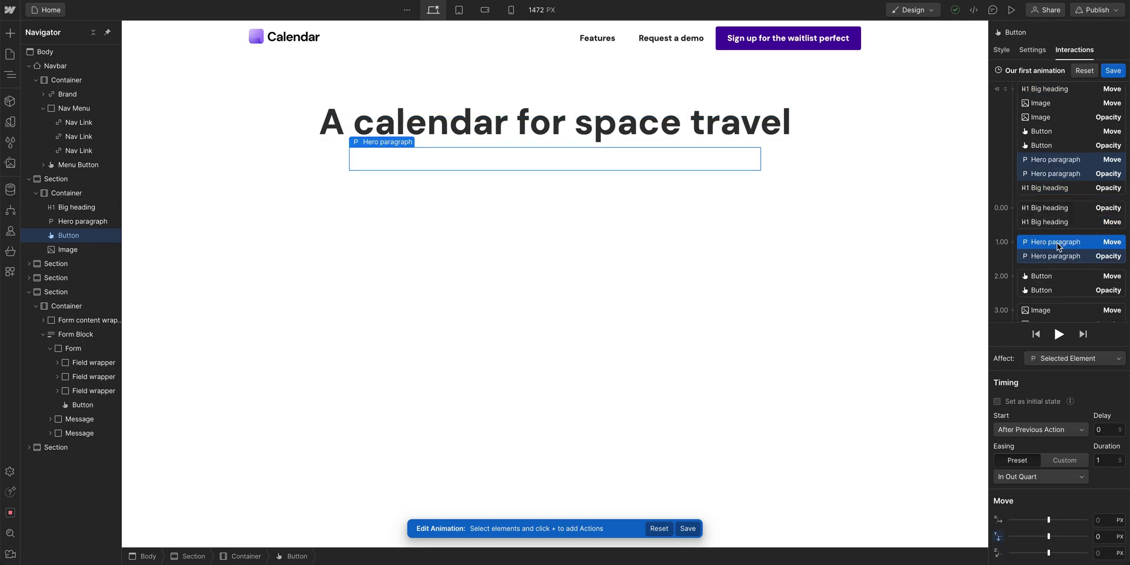
left_click(1054, 321, "shift")
left_click_drag(1055, 252, 1058, 238)
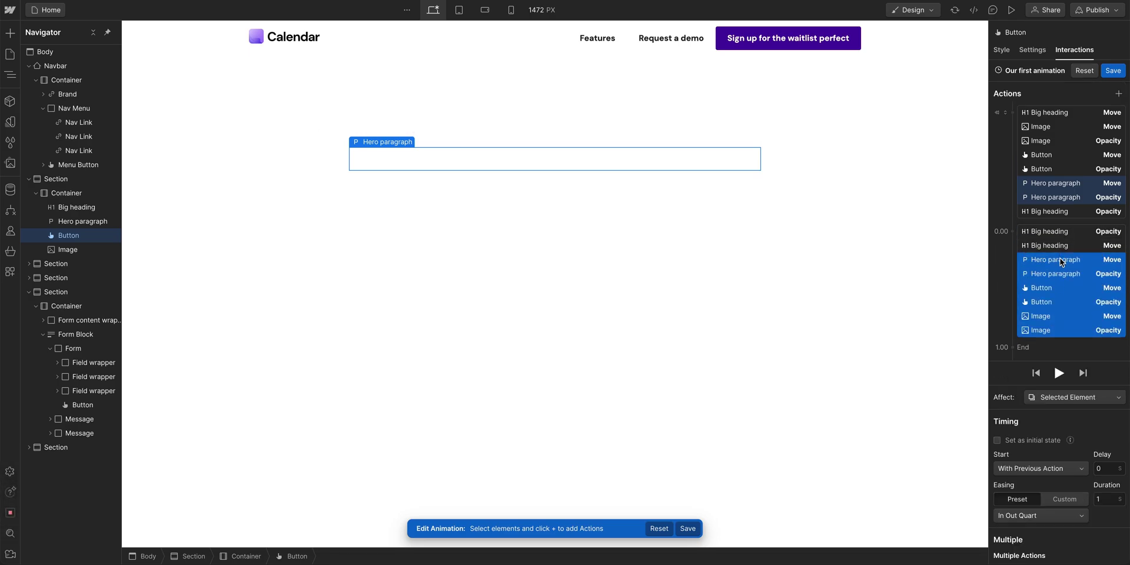
left_click(1061, 262)
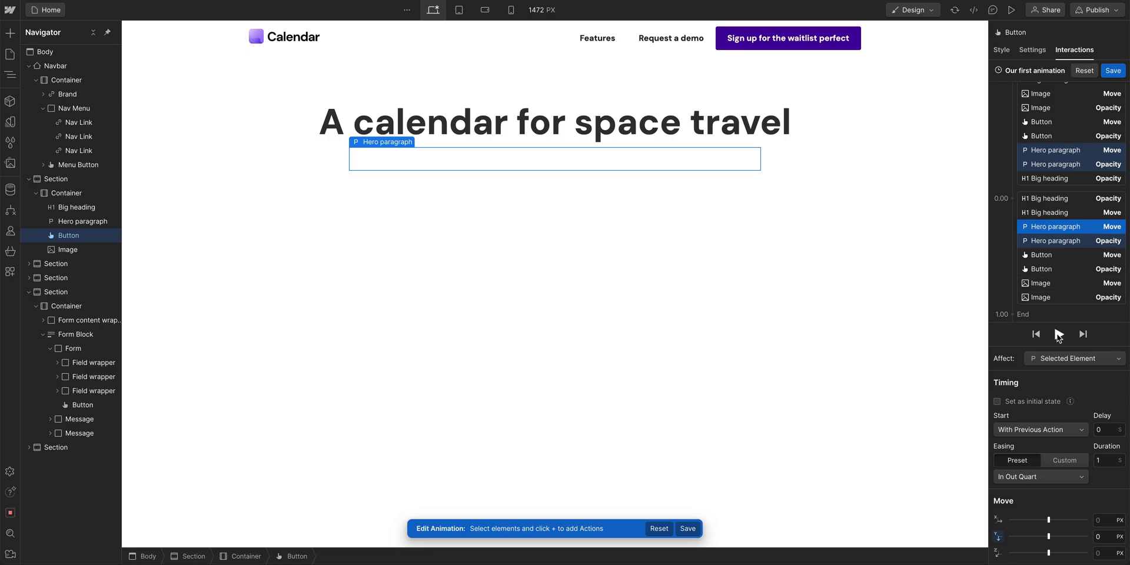
left_click(1058, 335)
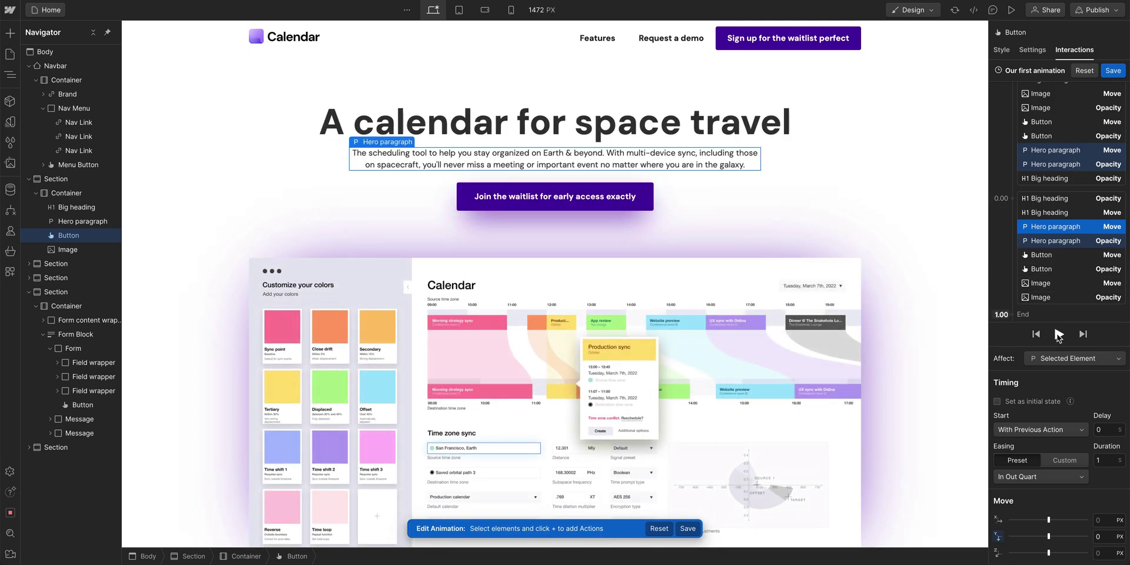
- Delay the paragraph, button and image Move and Opacity actions by 0.2, 0.4 and 0.6 seconds
left_click(1055, 242, "shift")
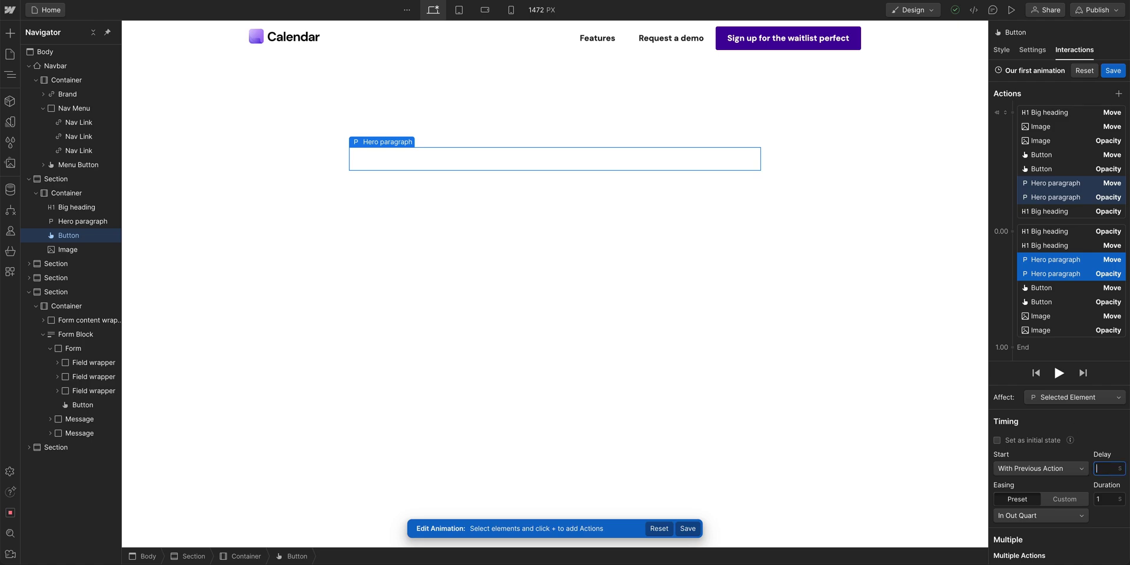
type(".2")
key("Return")
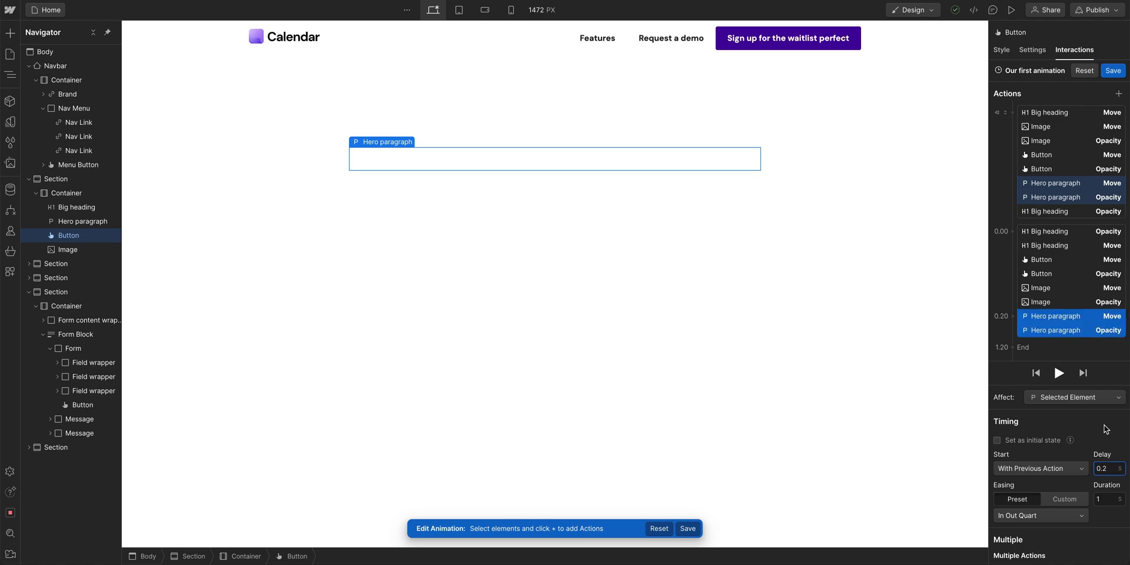
scroll(1062, 259, "down", 1)
left_click(1053, 226)
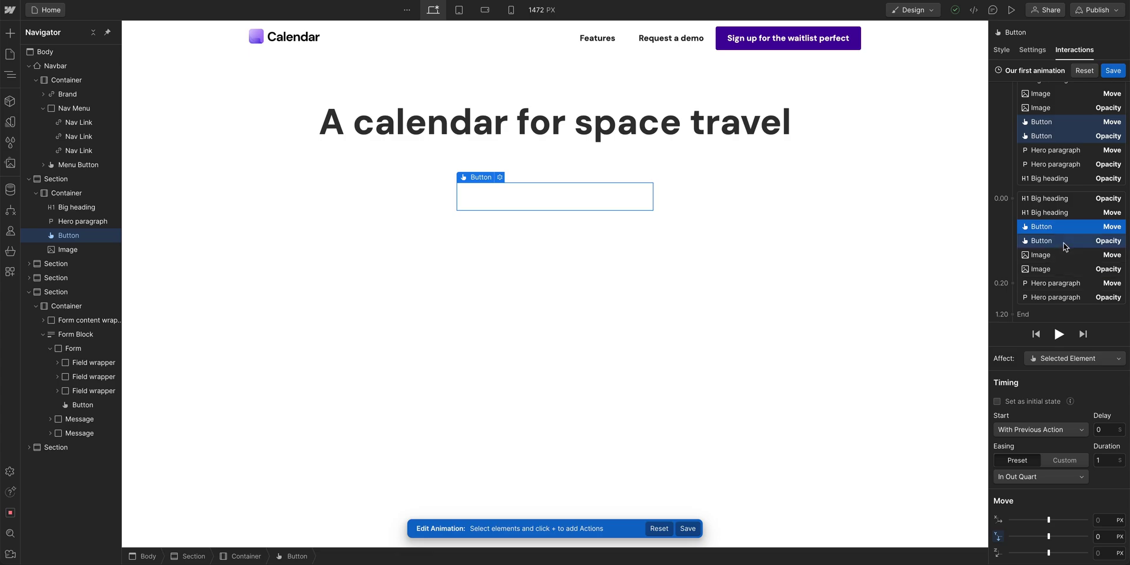
left_click(1065, 246, "shift")
type(".4")
key("Return")
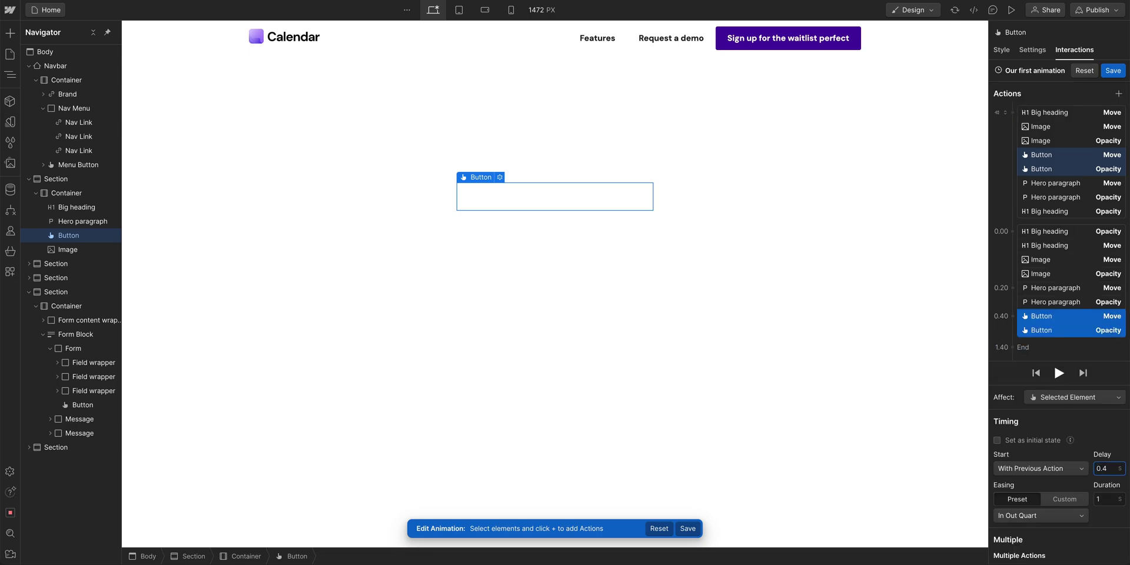
left_click(1056, 259)
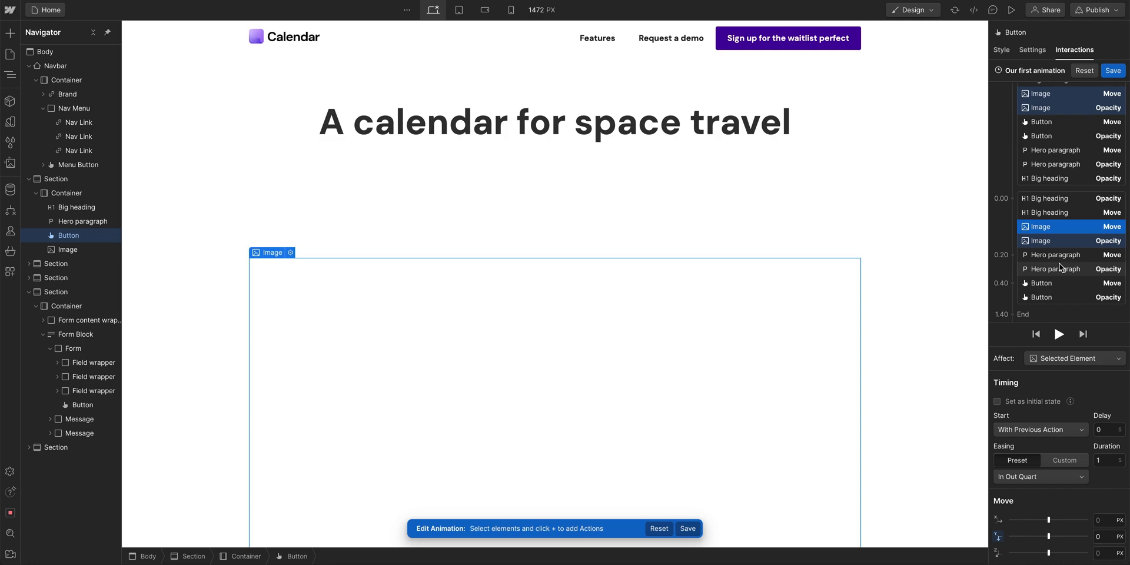
left_click(1055, 241, "shift")
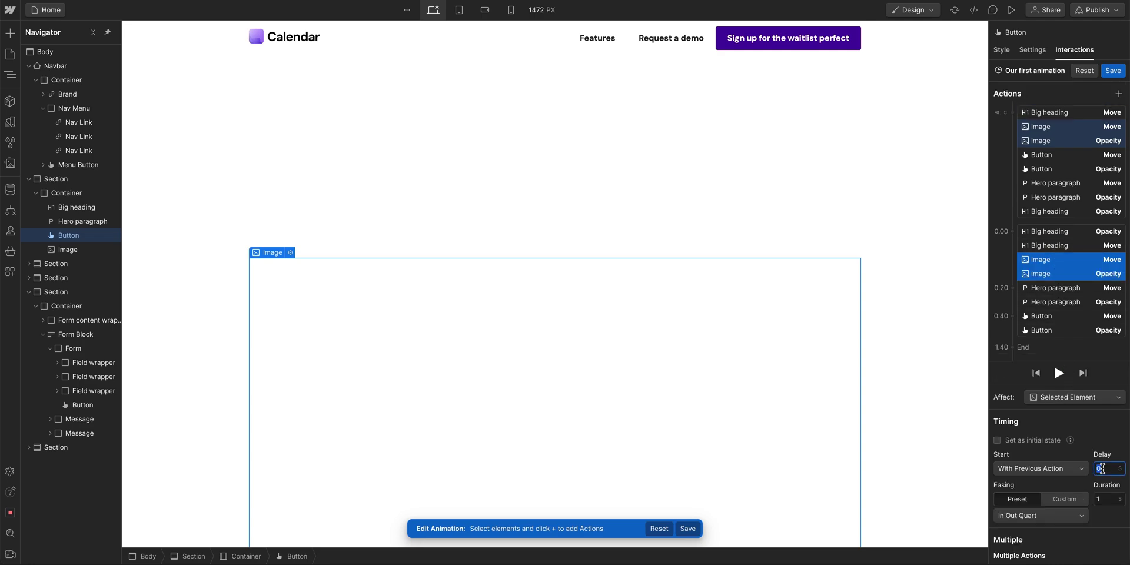
left_click(1109, 468)
type(".6")
key("Return")
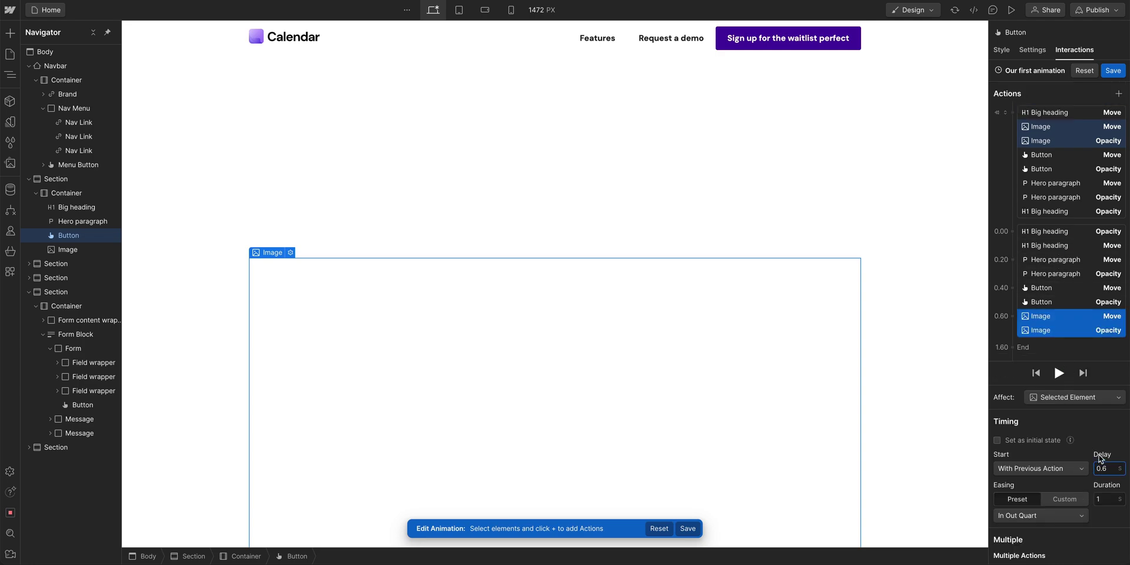
left_click(1058, 373)
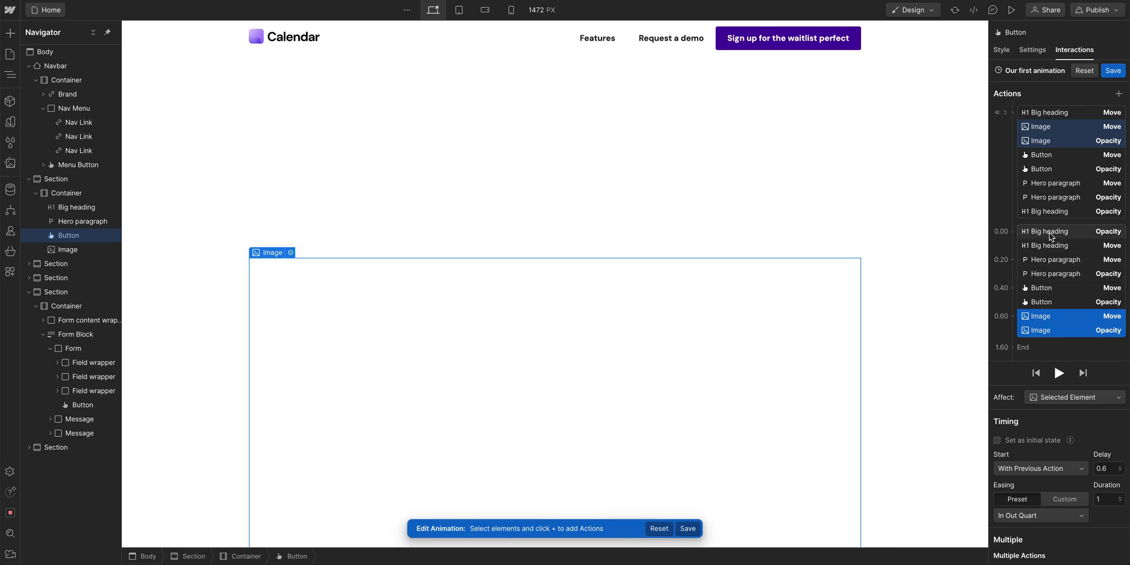
- Give every hero action from 0.00 to 0.60 In Out Quad easing, after trying Ease In Out
left_click(1051, 237)
left_click(1046, 330, "shift")
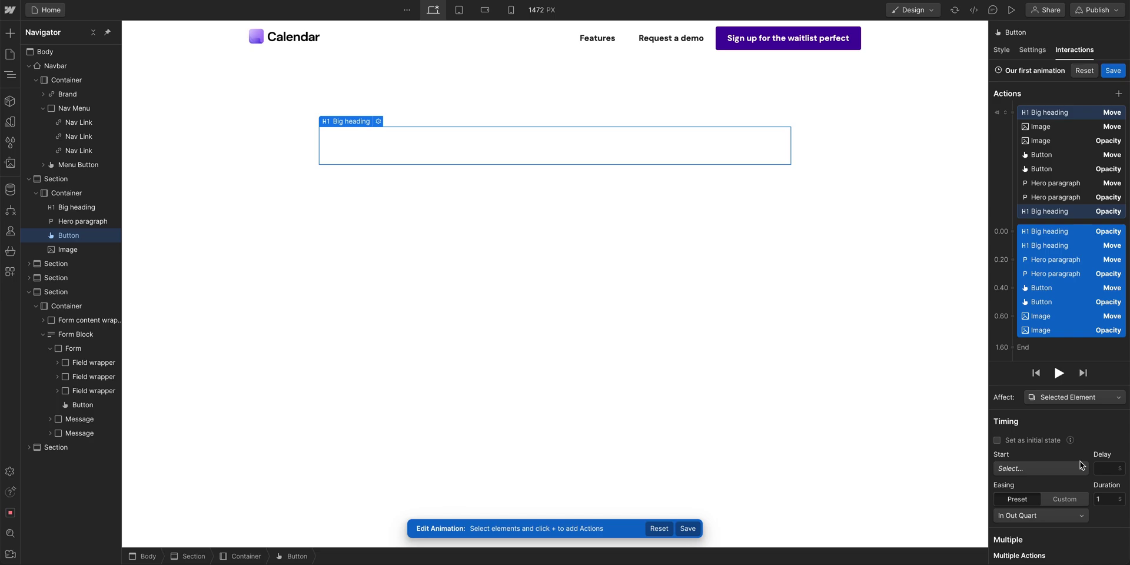
type(".5")
left_click(1050, 516)
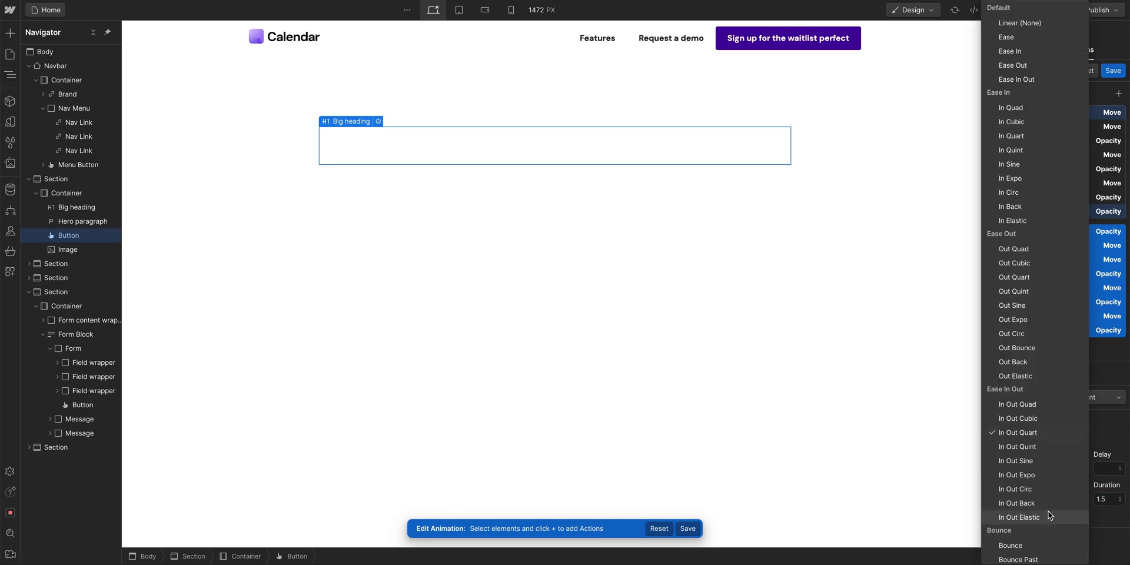
left_click(1031, 79)
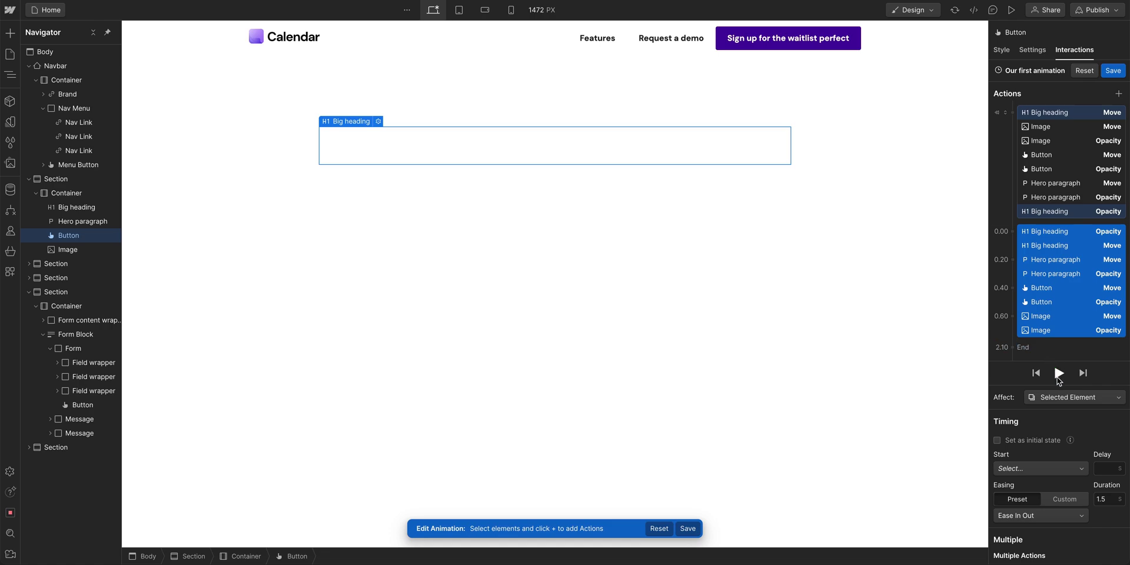
left_click(1057, 375)
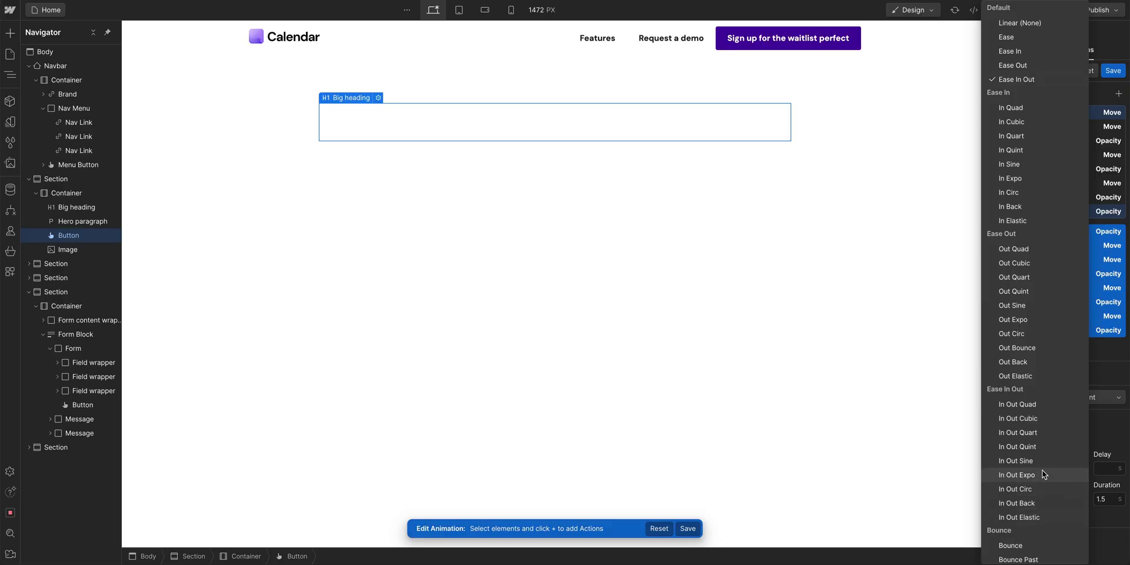
left_click(1045, 406)
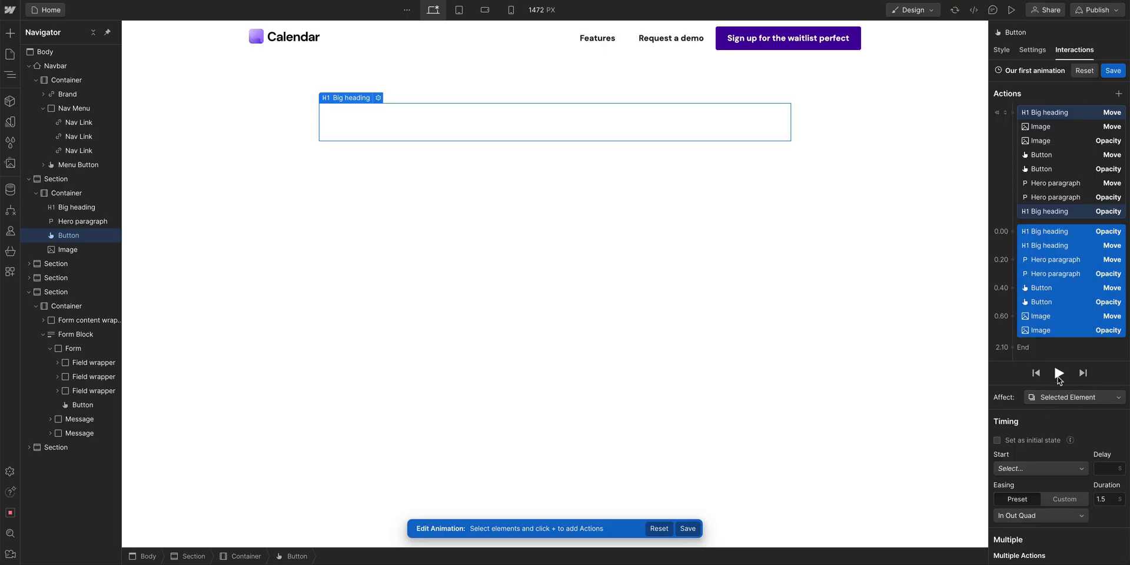
left_click(1058, 372)
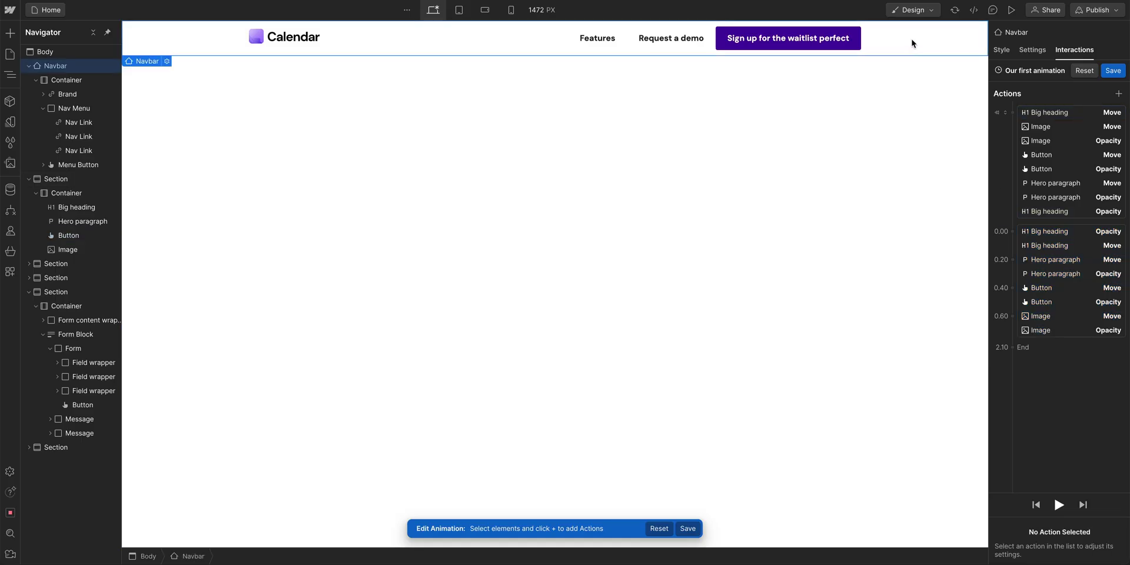
- Add a navbar Opacity action set to 0% as its initial state
left_click(1013, 113)
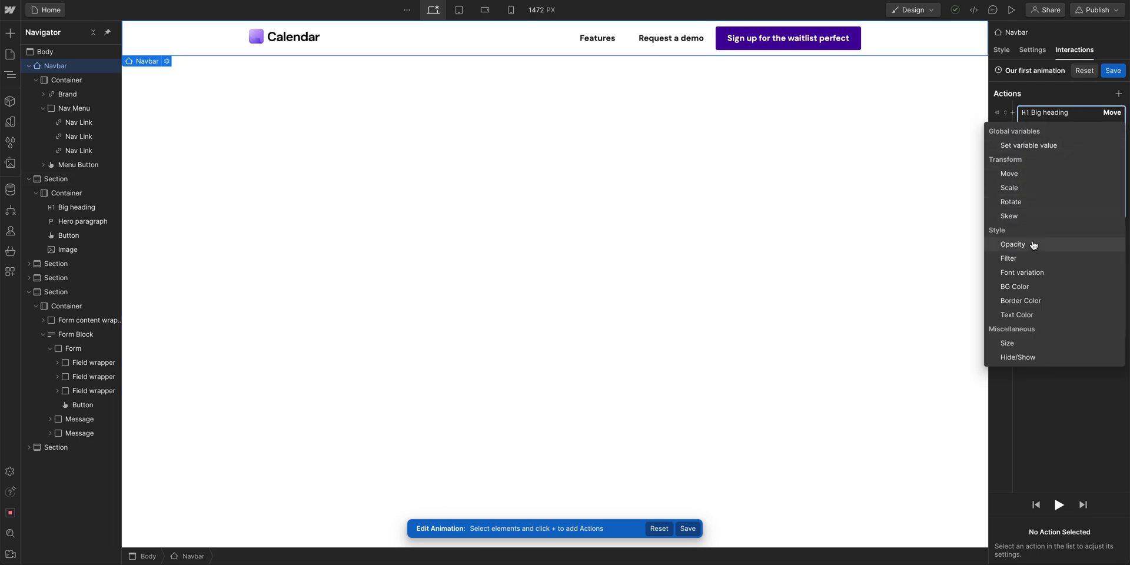
left_click(1034, 244)
left_click_drag(1086, 553, 1009, 555)
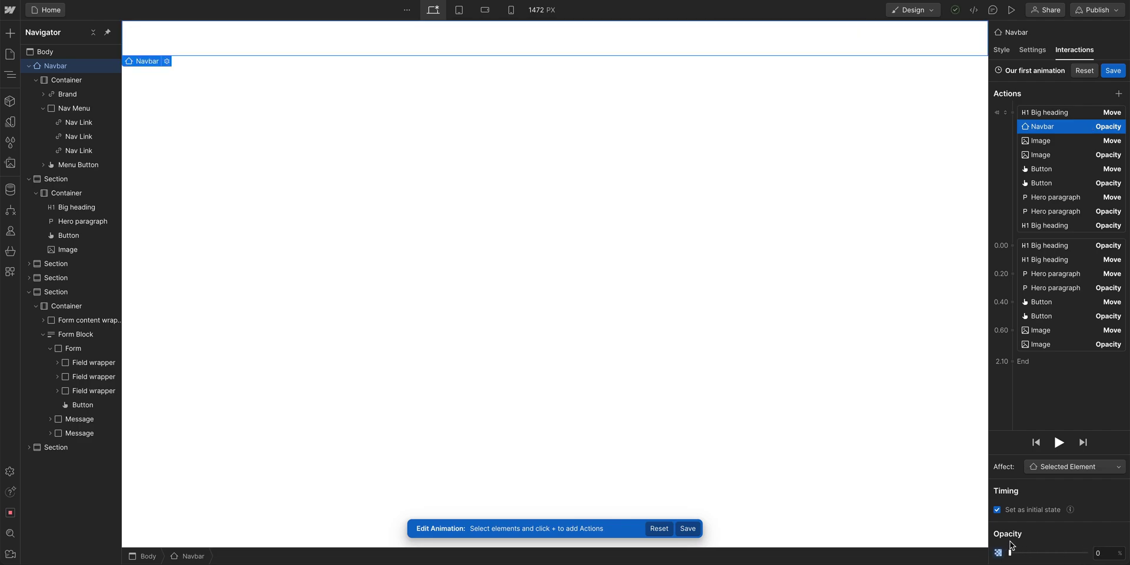
- Add a navbar opacity fade at 0.00 with In Out Quad easing and preview it
left_click(1016, 254)
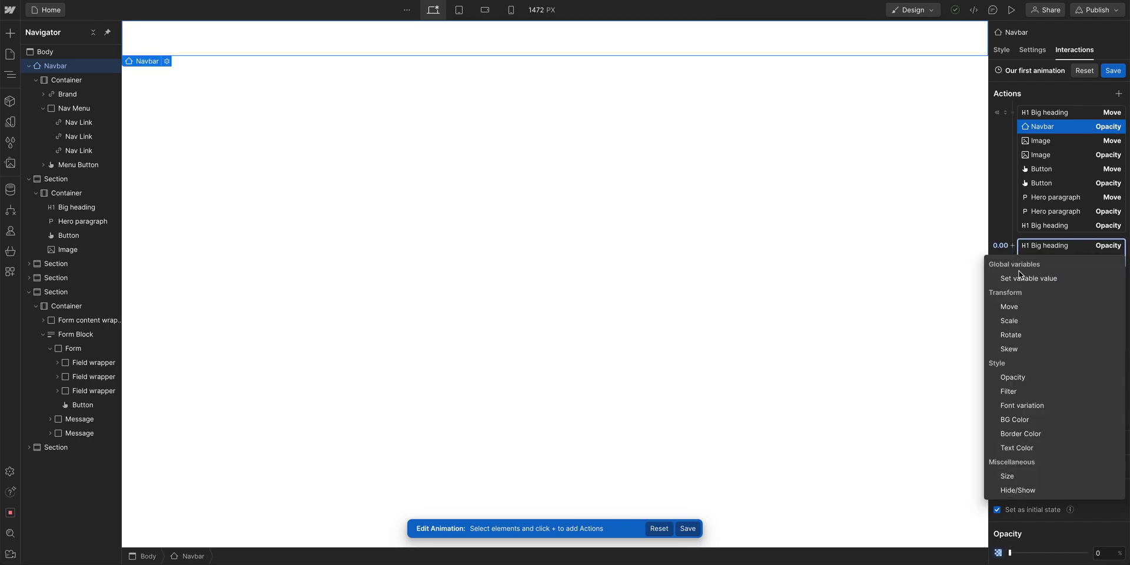
left_click(1025, 376)
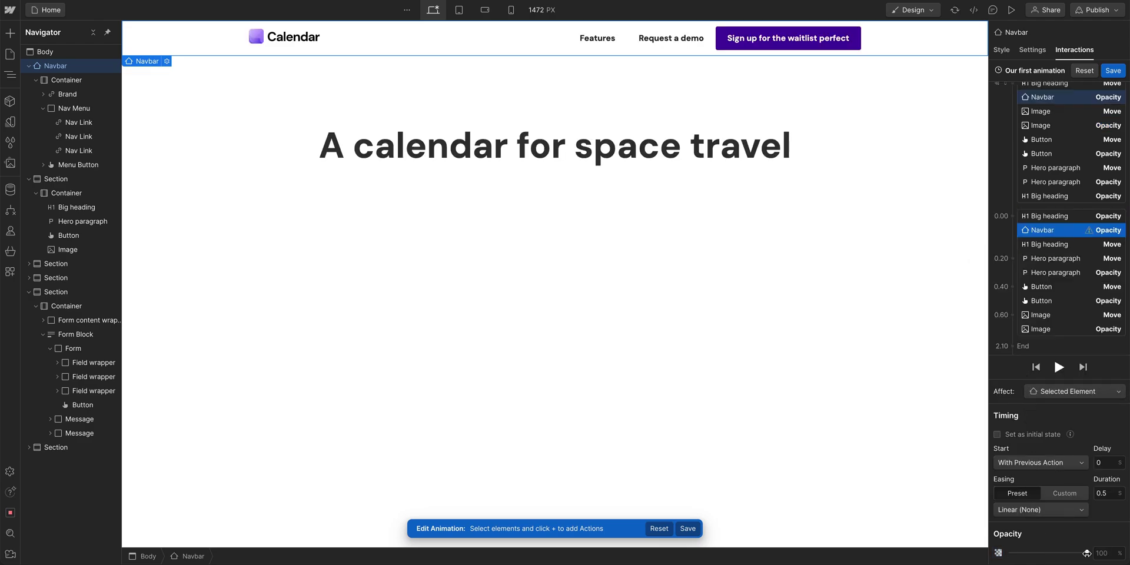
left_click(1086, 553)
left_click(1052, 515)
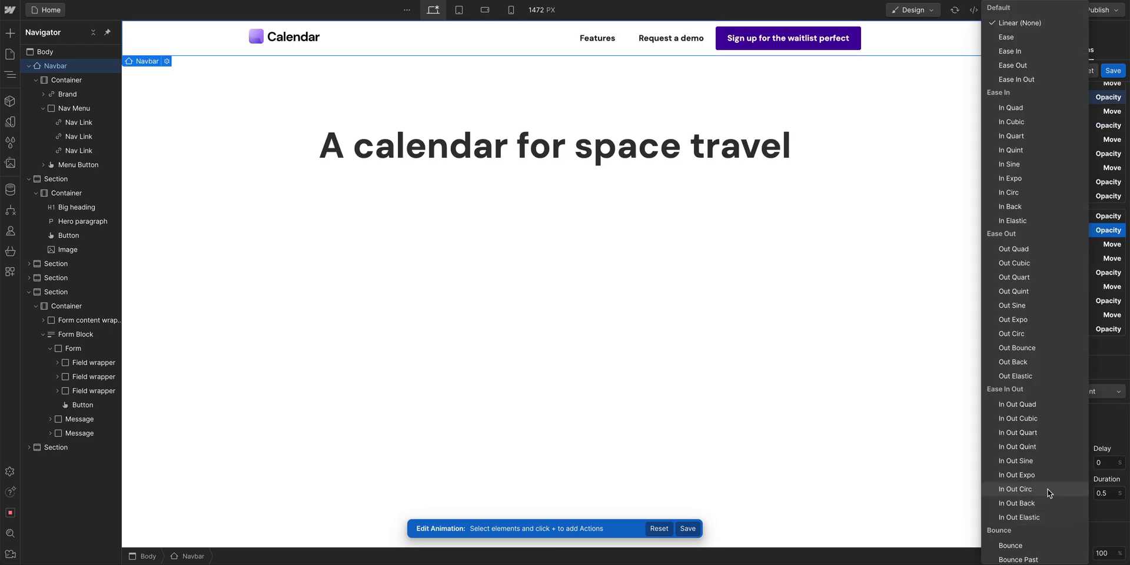
left_click(1045, 416)
type("1.5")
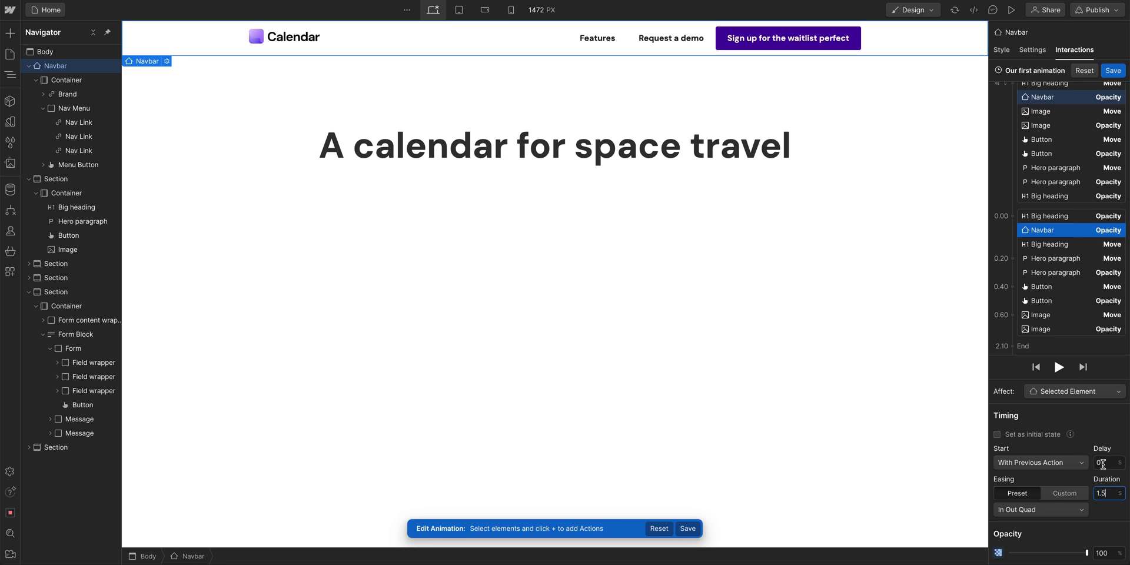
left_click(1057, 368)
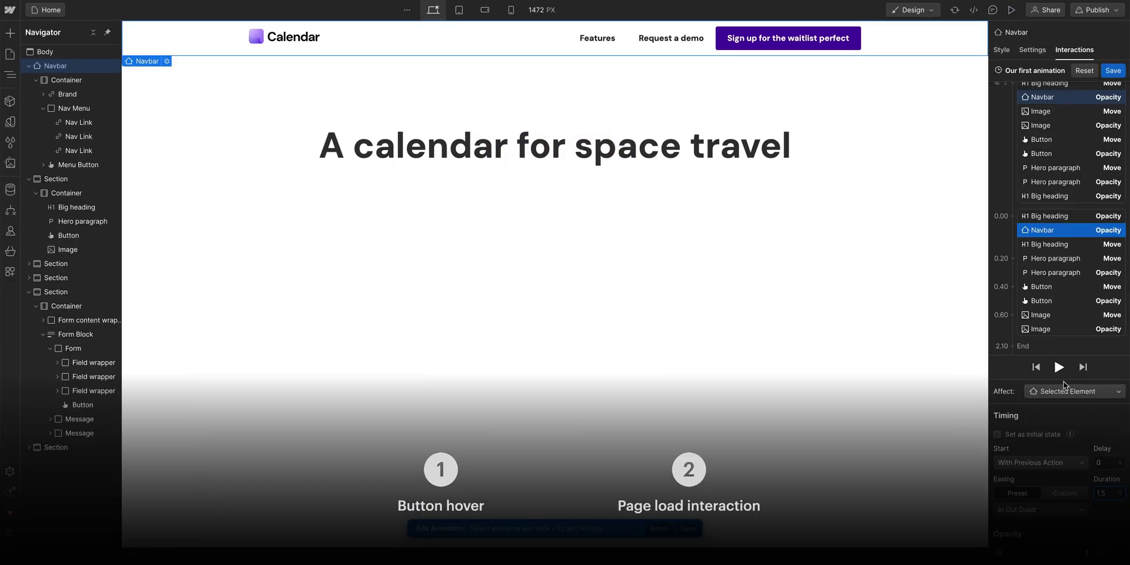
left_click(1058, 368)
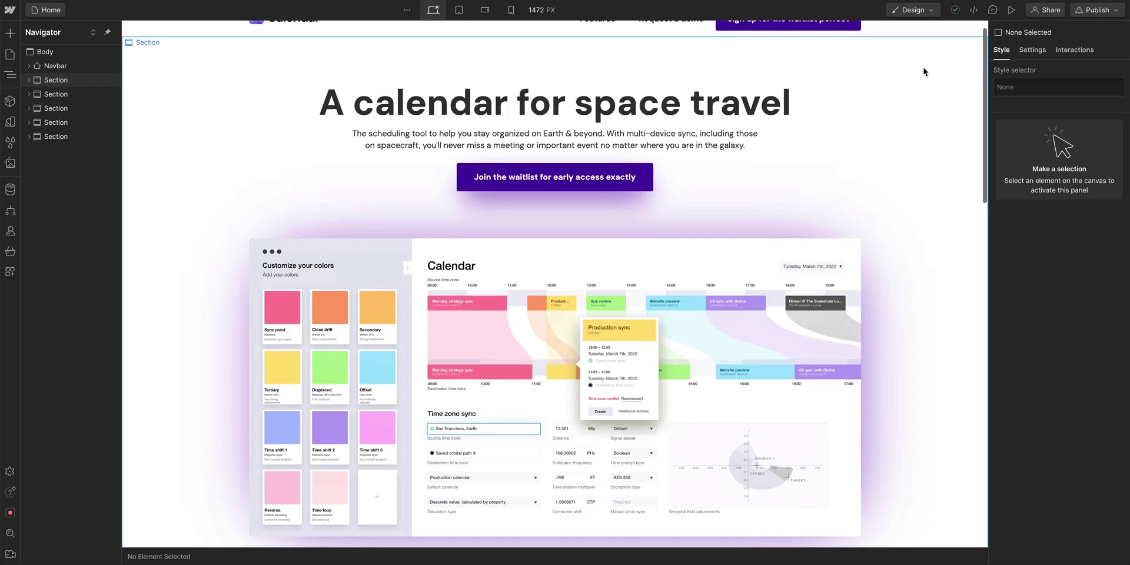
- Scroll down to review the finished page, then bring up the Publish destination options
scroll(923, 66, "down", 5)
scroll(922, 66, "down", 3)
scroll(923, 68, "down", 1)
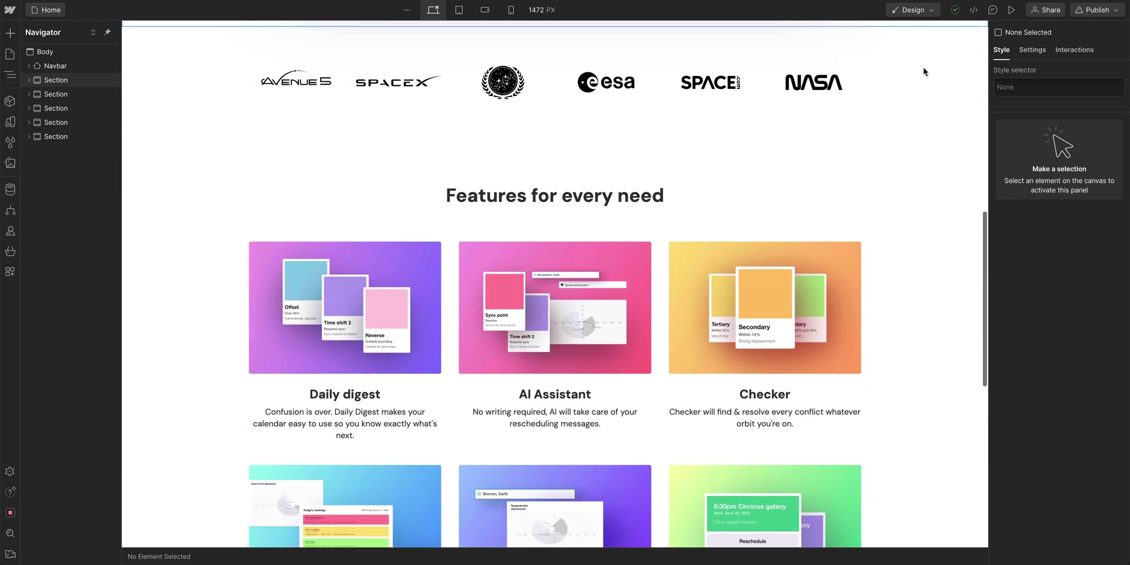
scroll(923, 68, "down", 3)
scroll(923, 89, "down", 5)
scroll(923, 107, "down", 1)
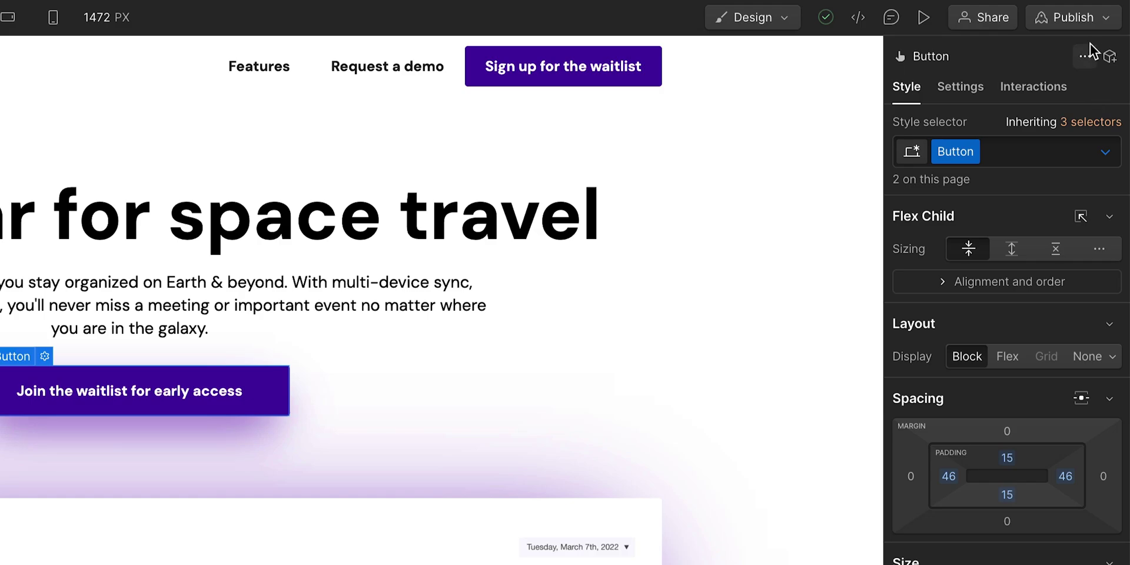
left_click(1090, 27)
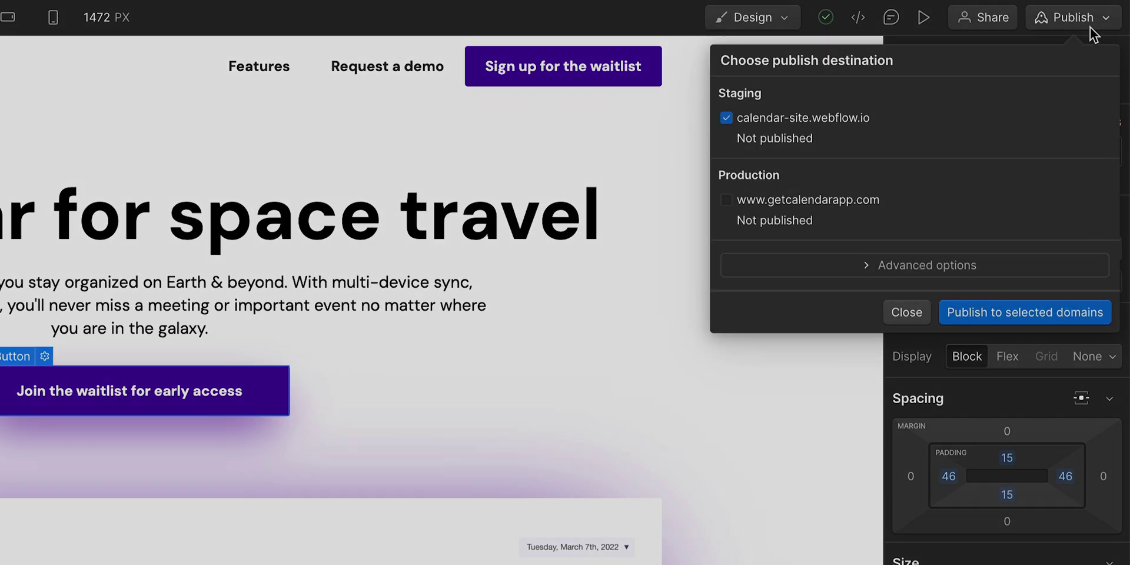